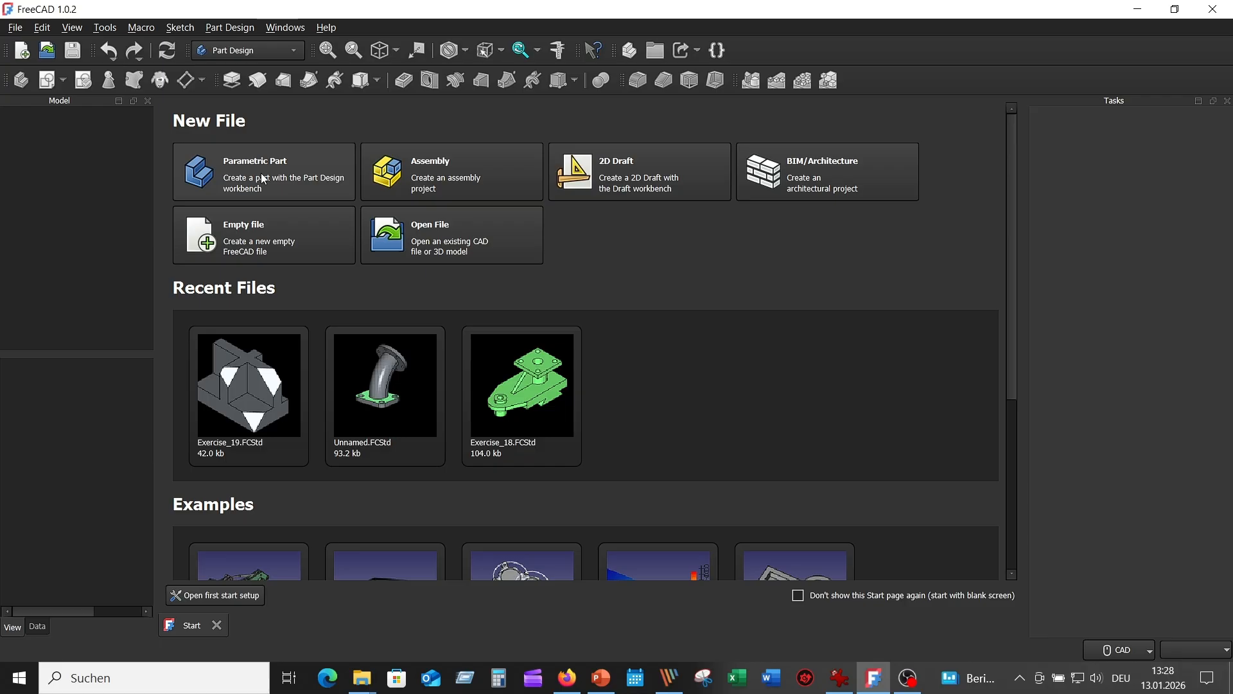
Step: Create a new parametric part and start a sketch on the XZ plane
left_click(263, 180)
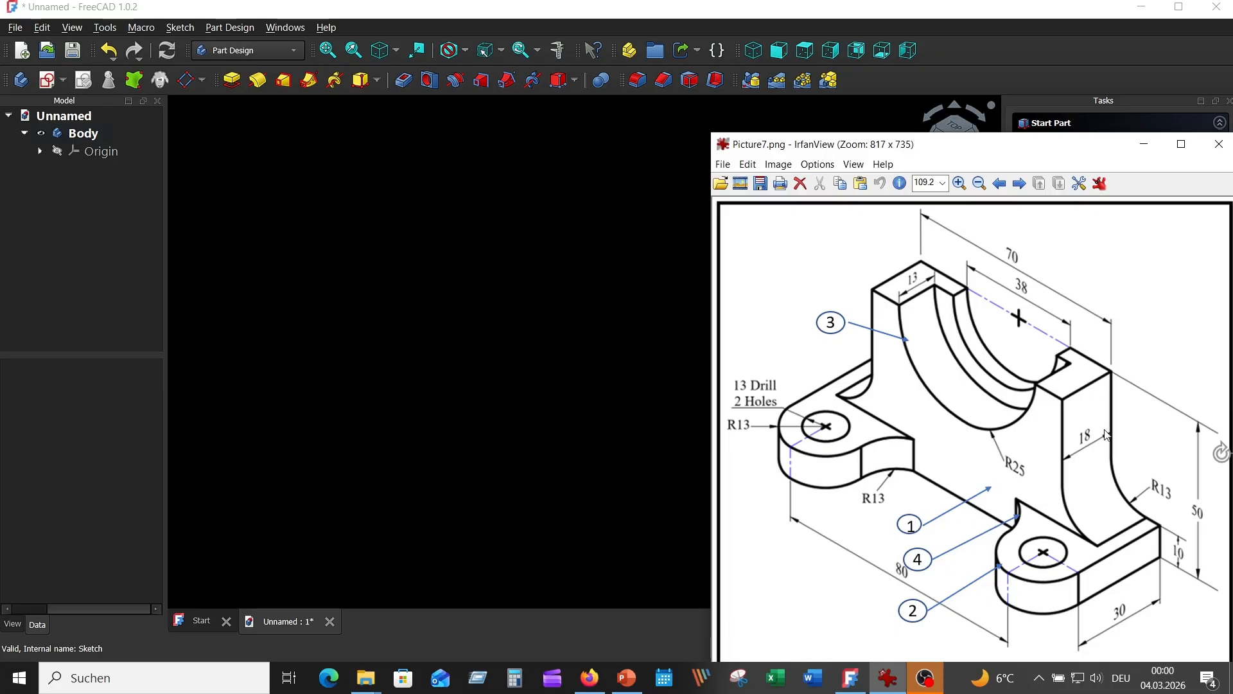
left_click(570, 272)
left_click(49, 82)
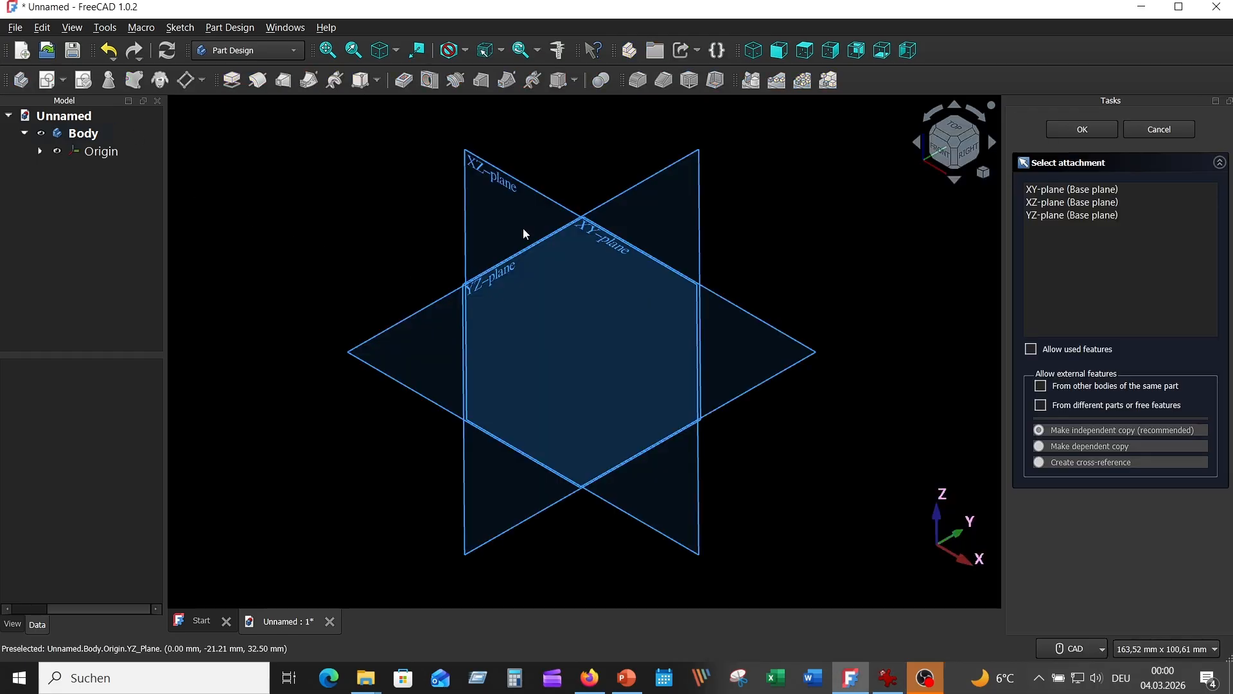
left_click(499, 181)
Step: Draw a closed polyline profile from the origin, about 43 mm high and 38 mm wide, with a rectangular step at its lower right
left_click(134, 80)
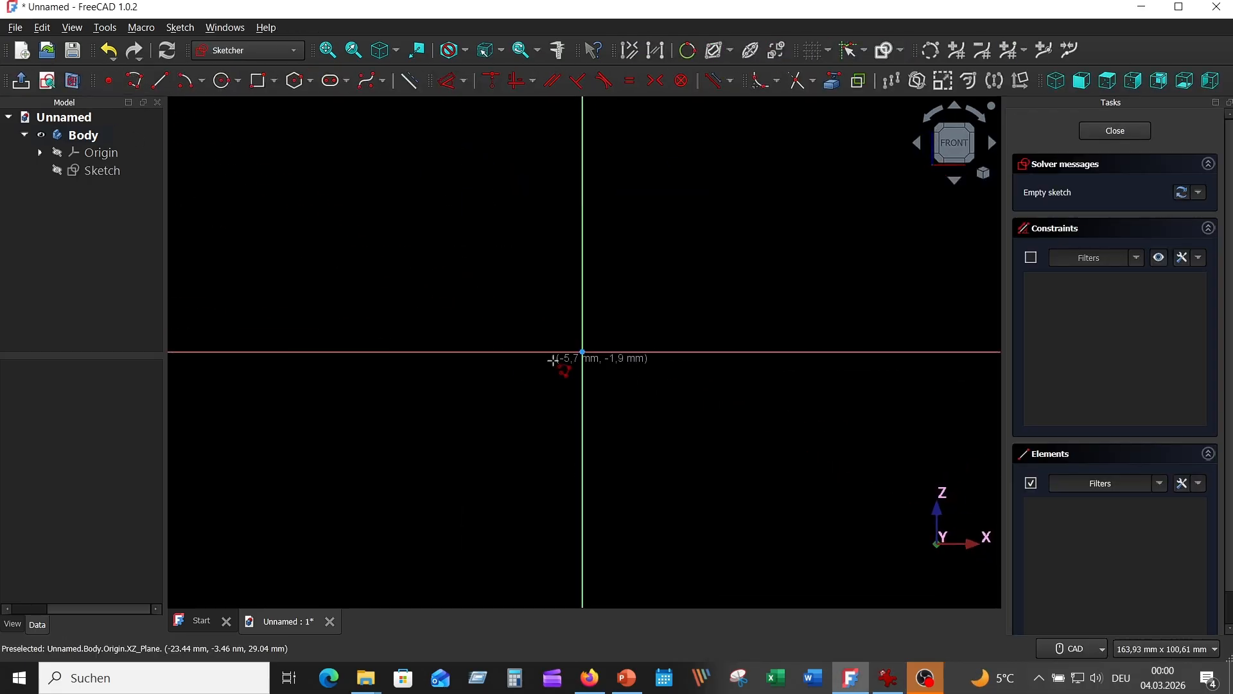
left_click(582, 352)
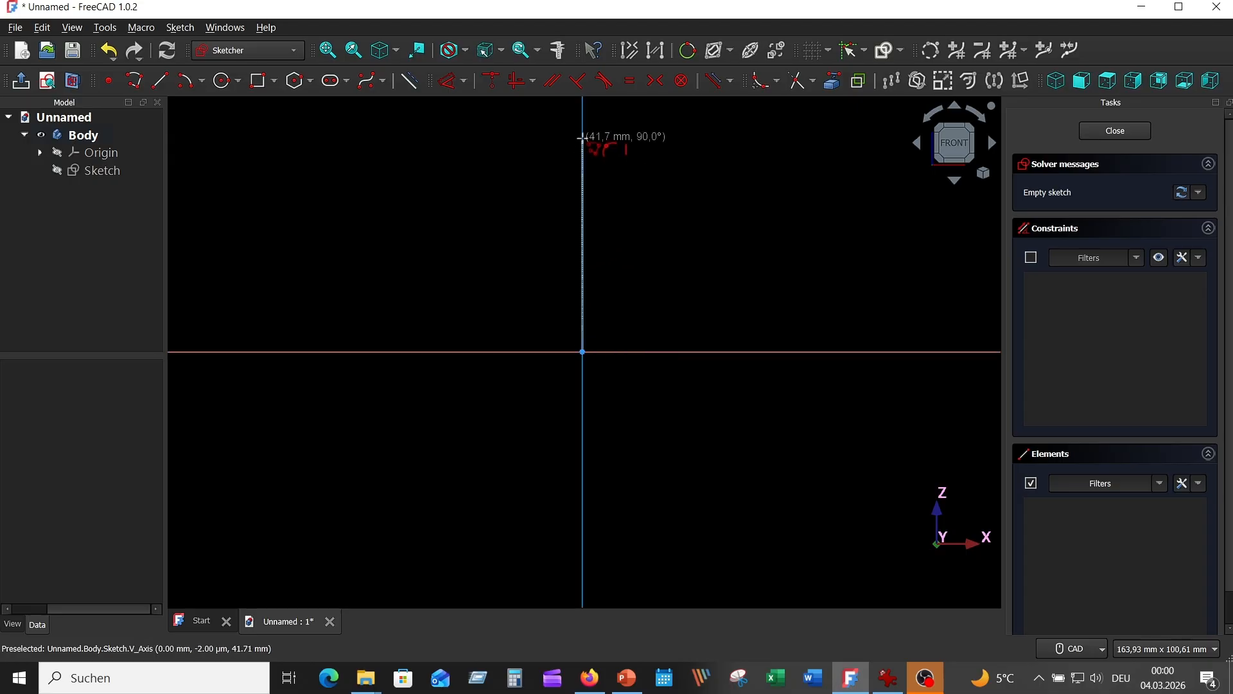
left_click(582, 133)
left_click(776, 133)
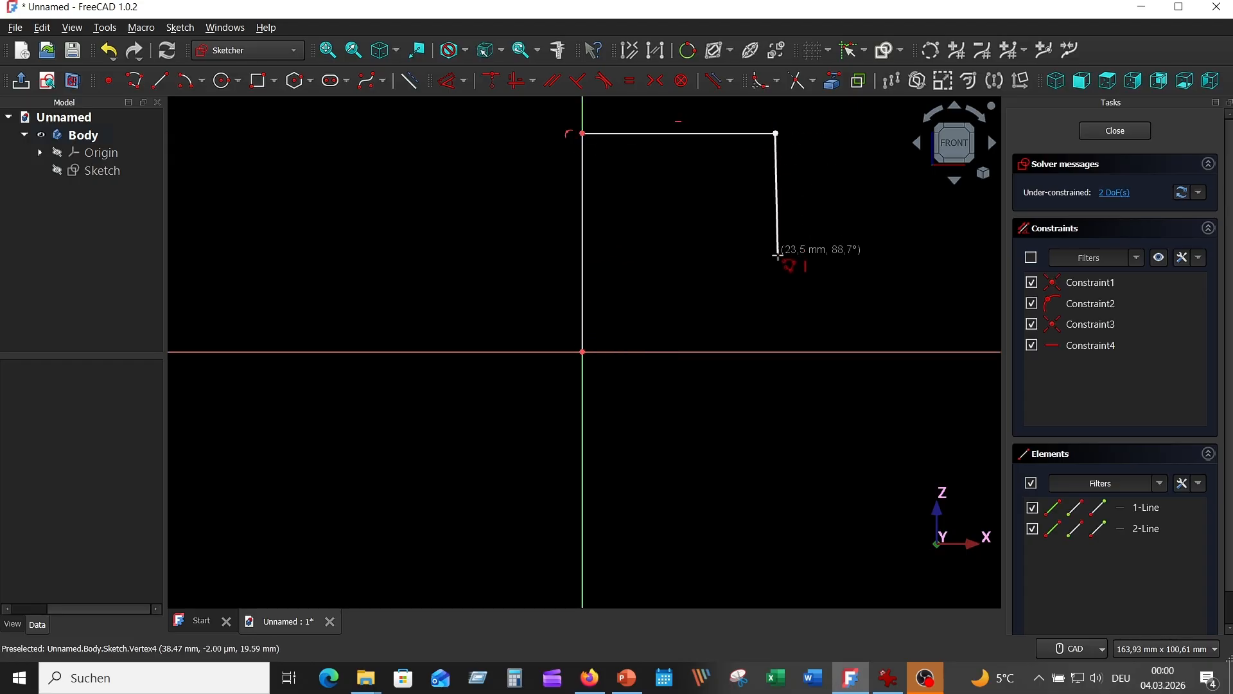
left_click(775, 288)
left_click(691, 288)
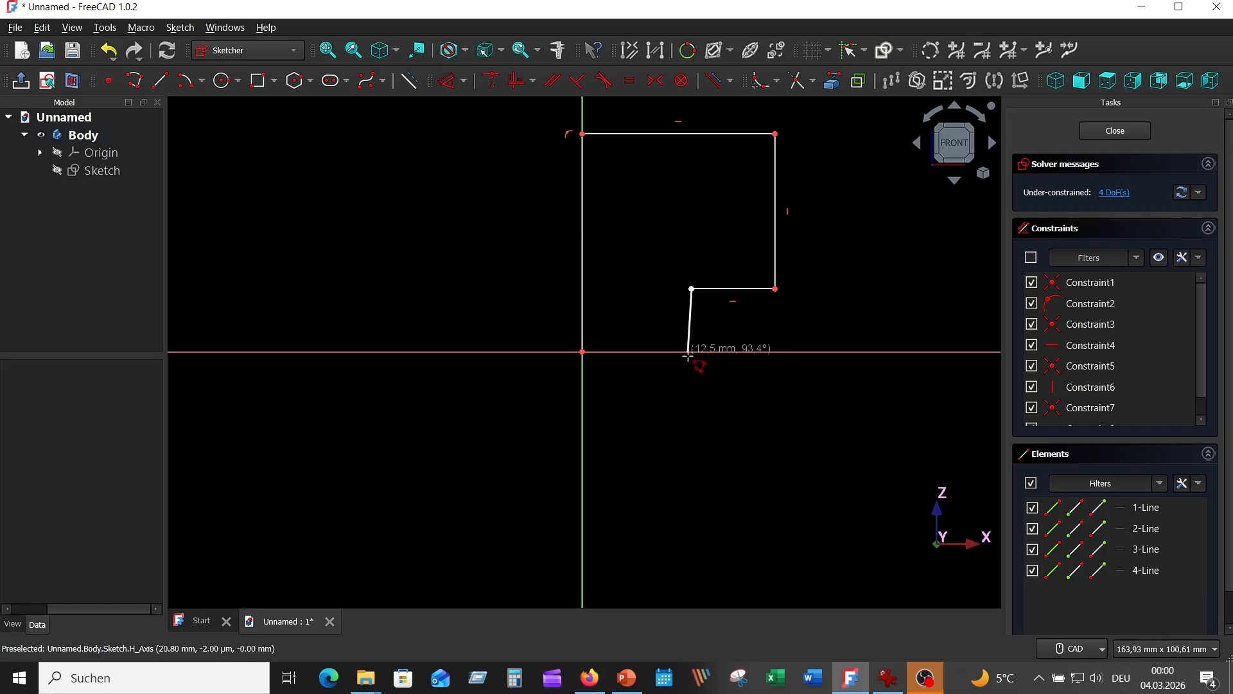
left_click(691, 352)
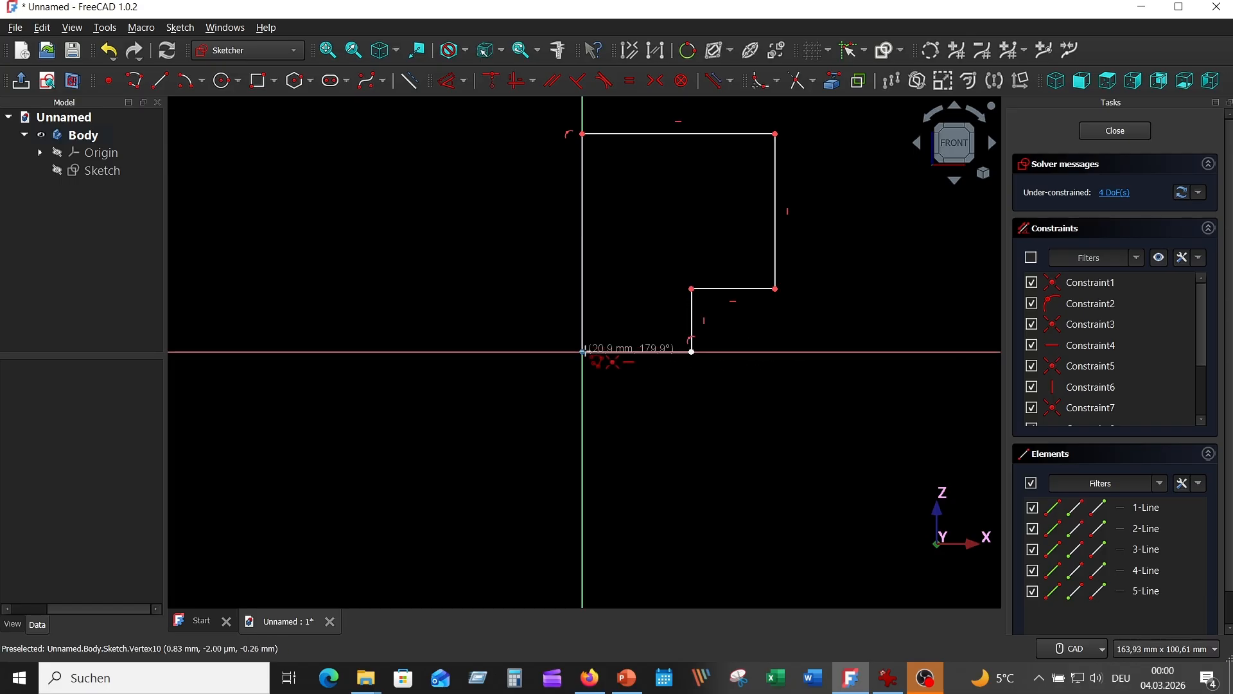
left_click(583, 352)
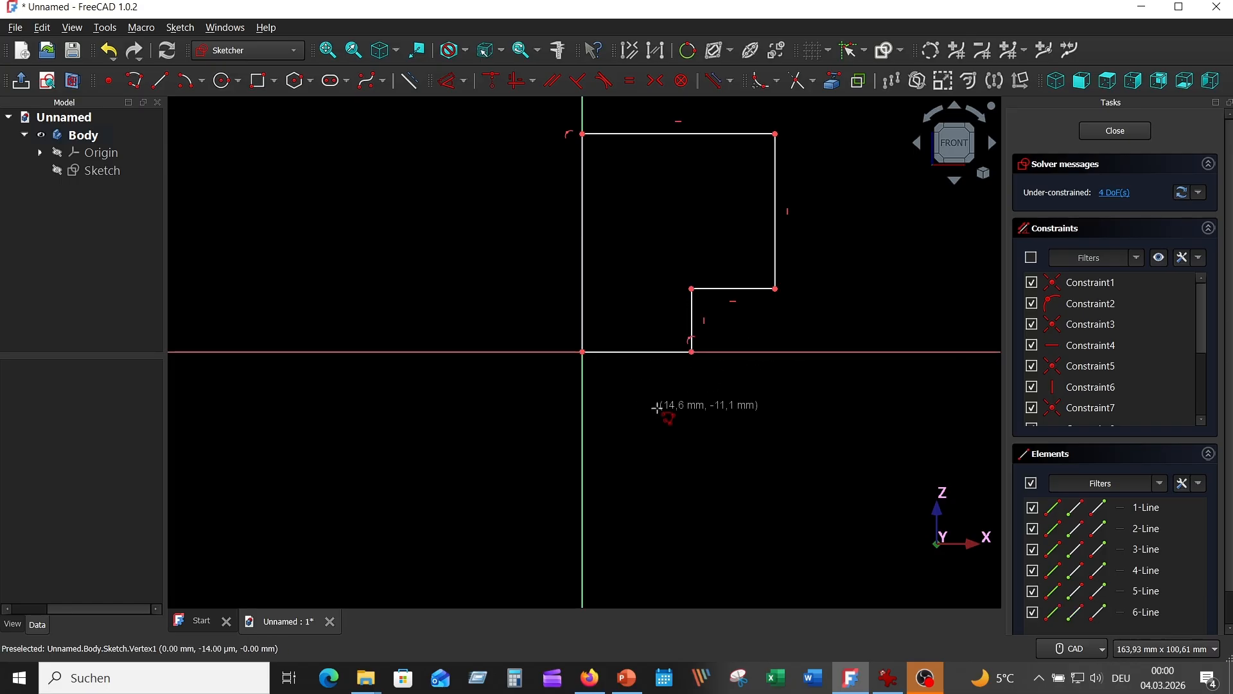
Step: Dimension the profile's left vertical edge on the vertical axis as 50 mm
left_click(583, 260)
left_click(448, 81)
left_click(529, 205)
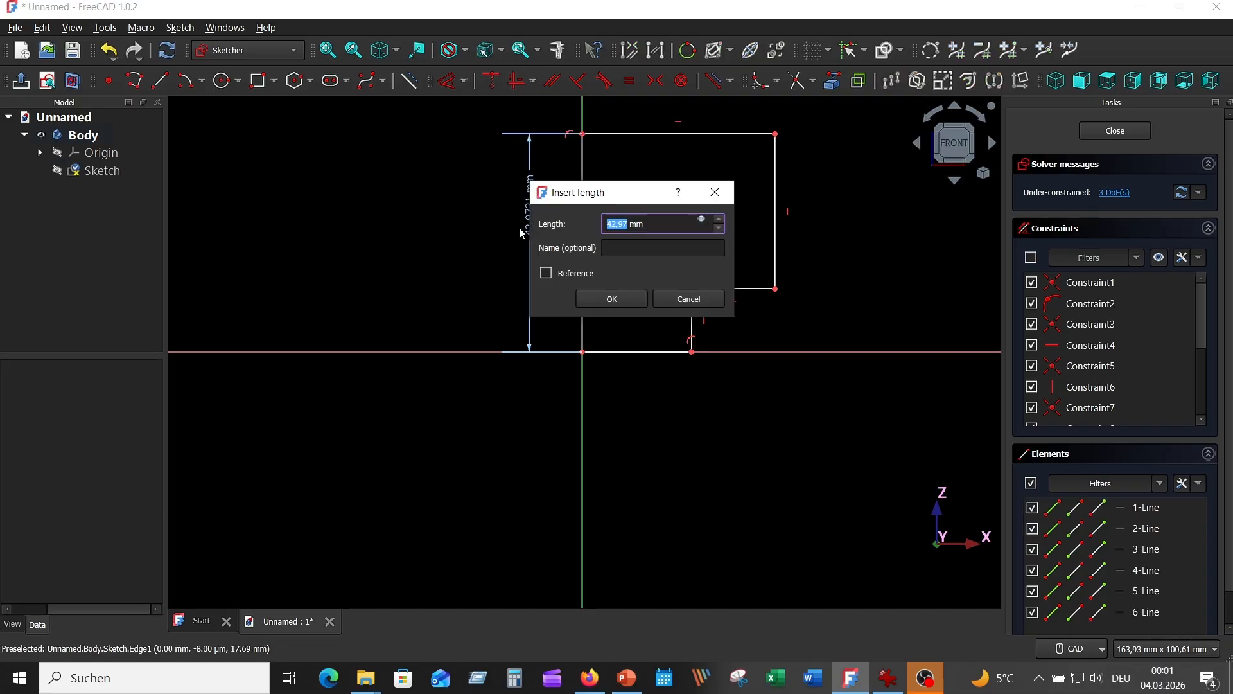
type("50")
key("Return")
Step: Dimension the profile's top edge as 70/2, giving 35 mm
scroll(633, 322, "down", 2)
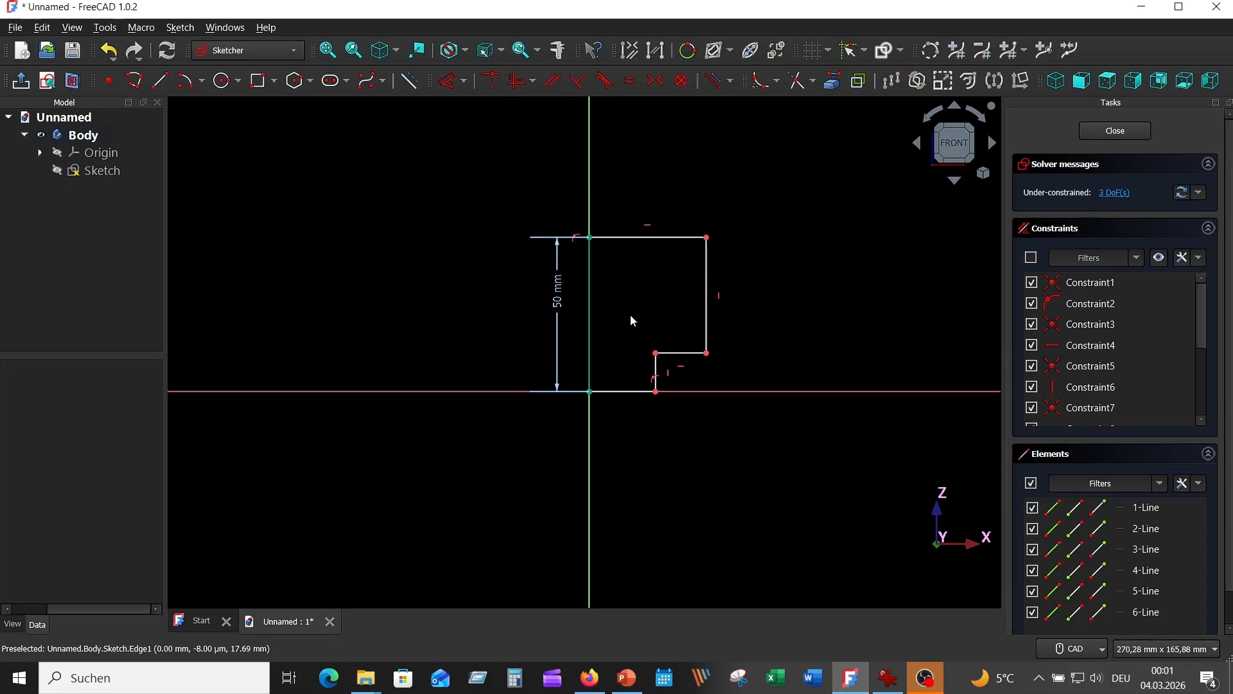
left_click(652, 238)
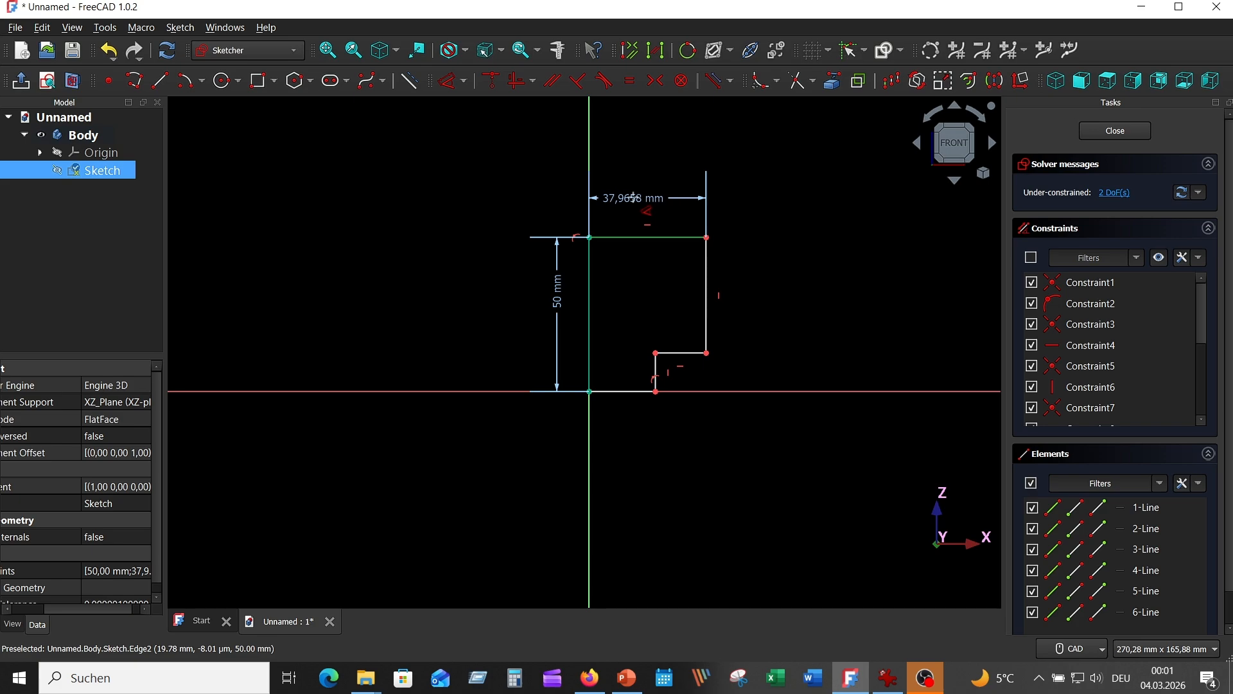
left_click(642, 196)
type("70")
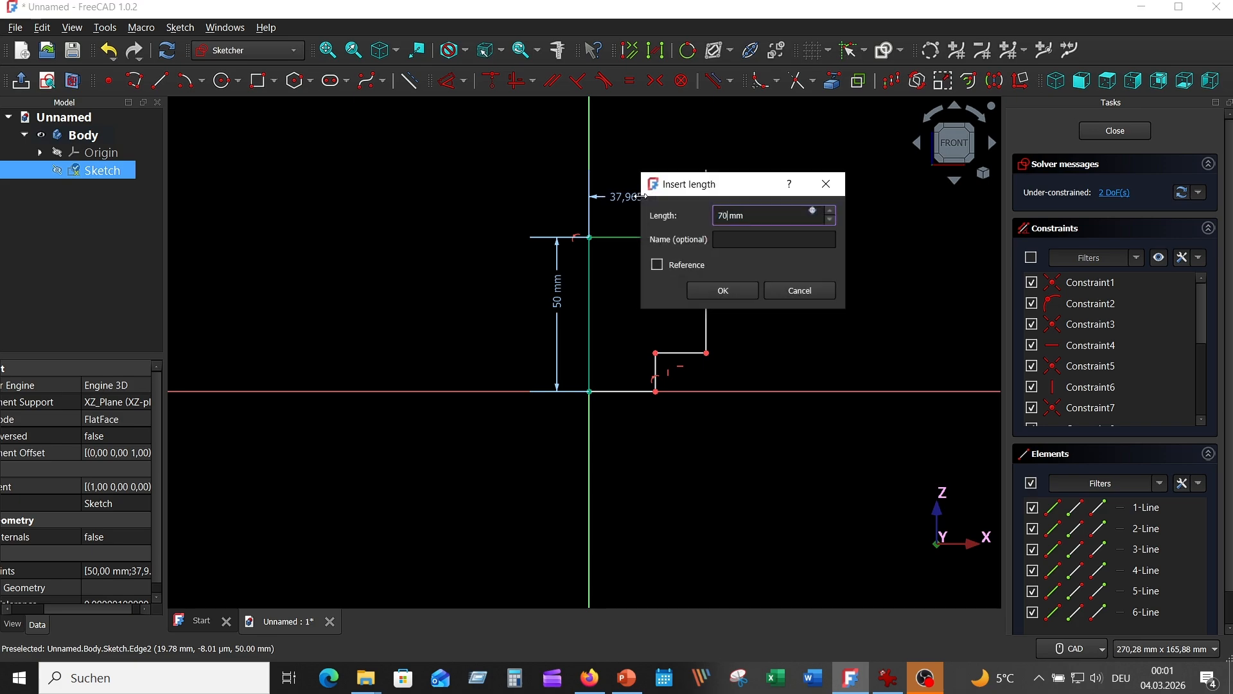
type("/2")
key("Return")
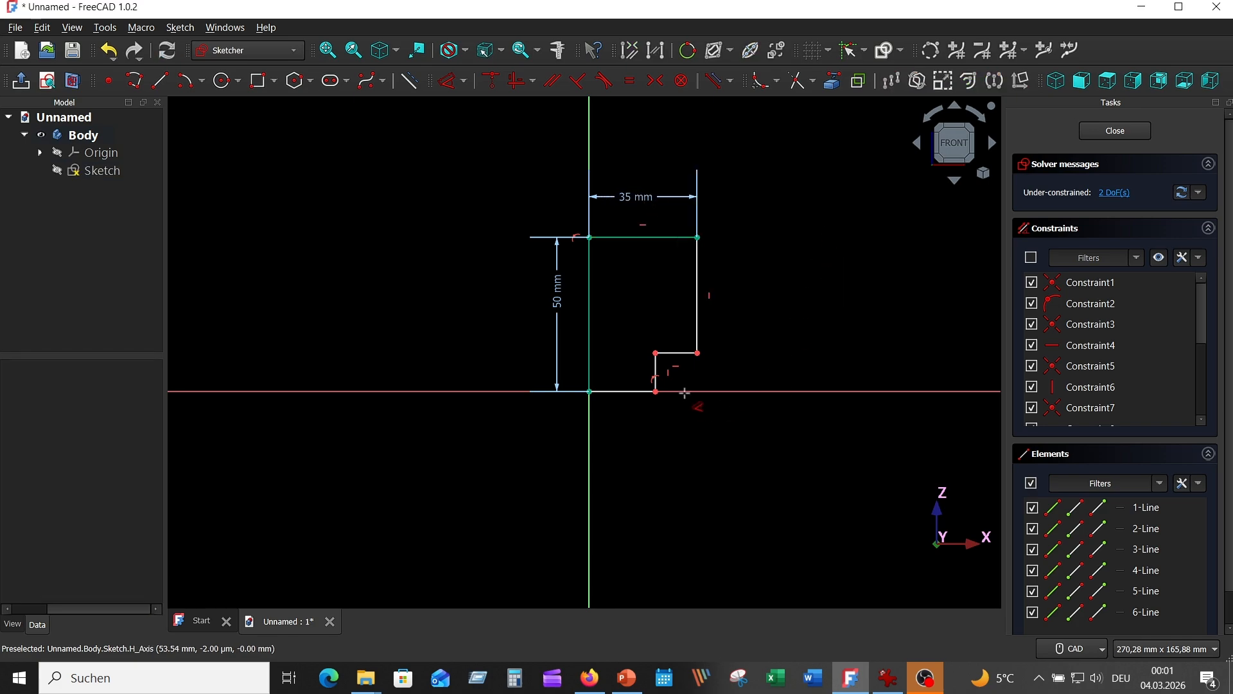
Step: Dimension the short vertical edge of the lower-right step as 10 mm
left_click(660, 371)
left_click(712, 450)
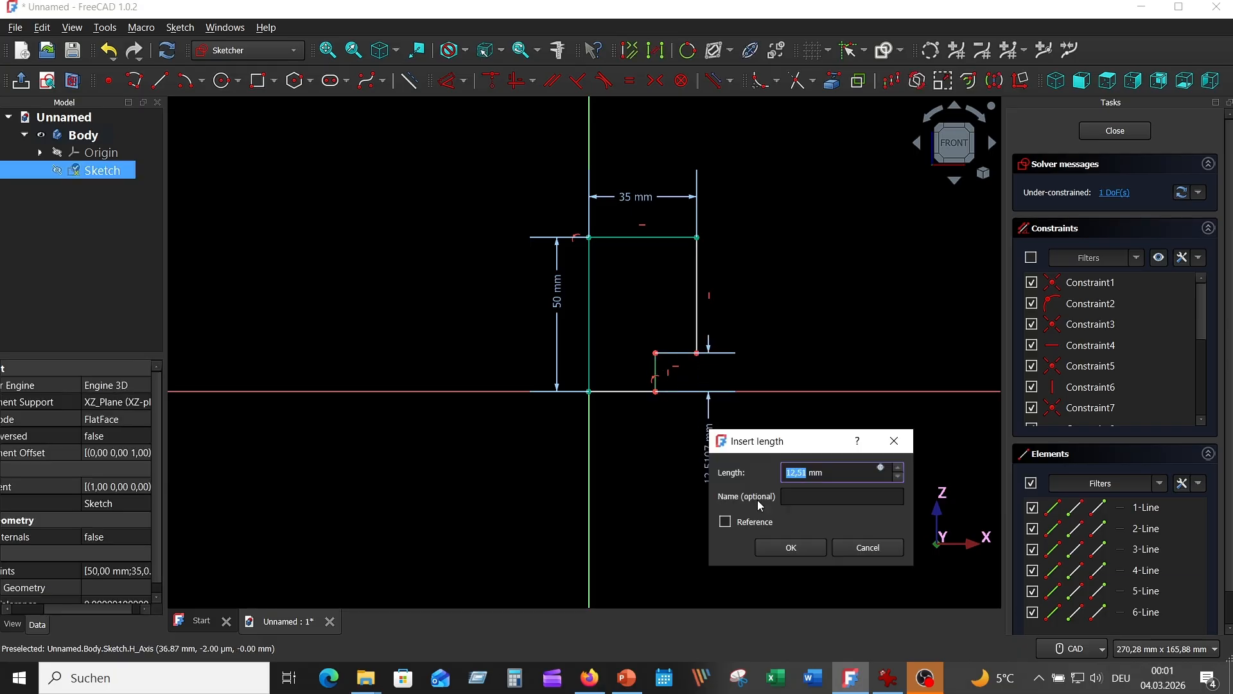
type("10")
key("Return")
Step: Consult the reference drawing and dimension the profile's bottom edge as 27 mm
scroll(761, 475, "up", 3)
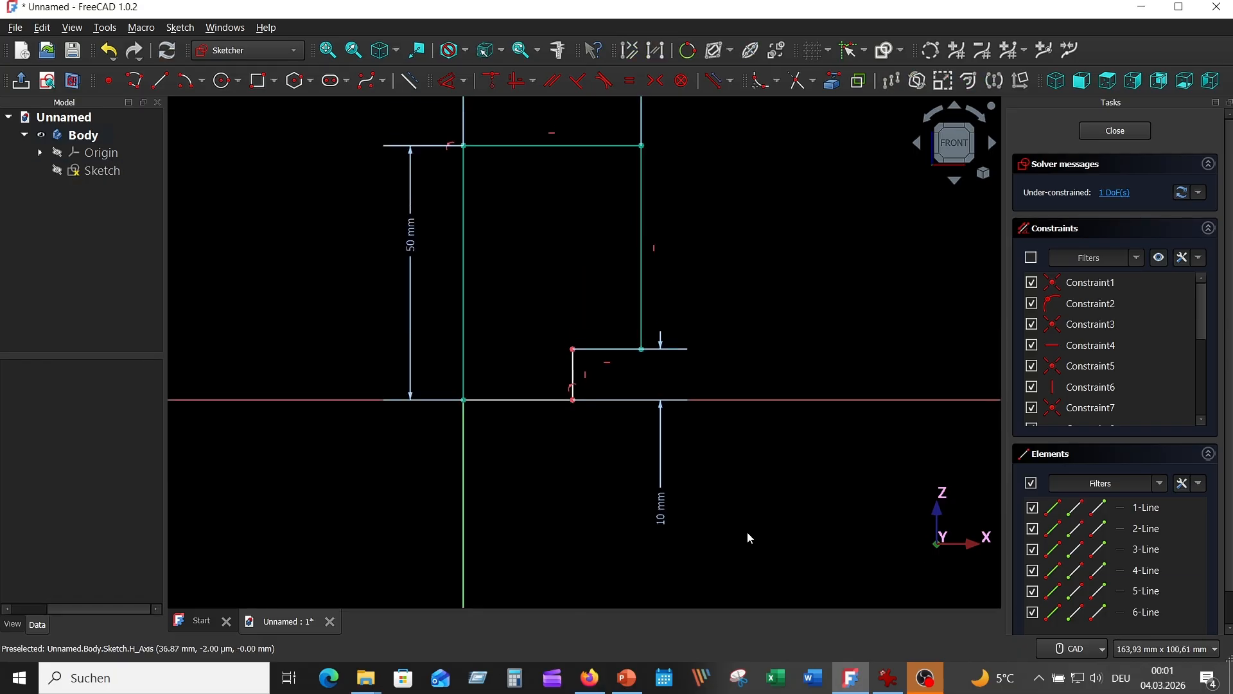
left_click(888, 677)
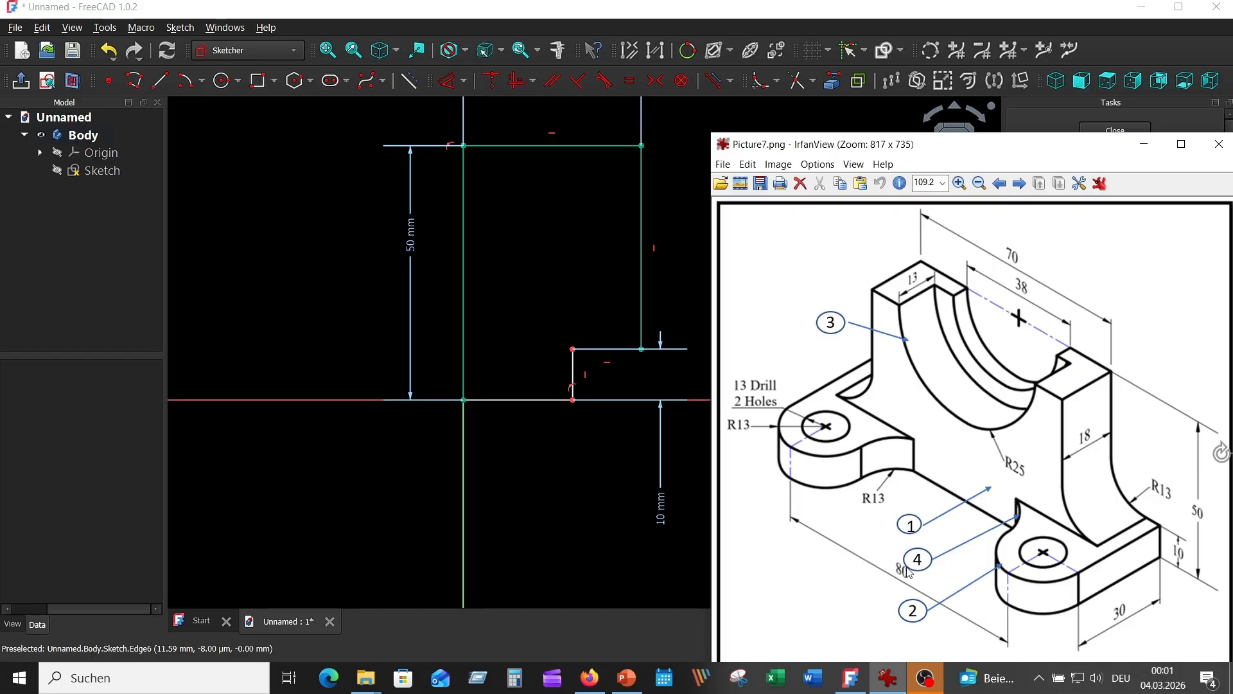
left_click(507, 400)
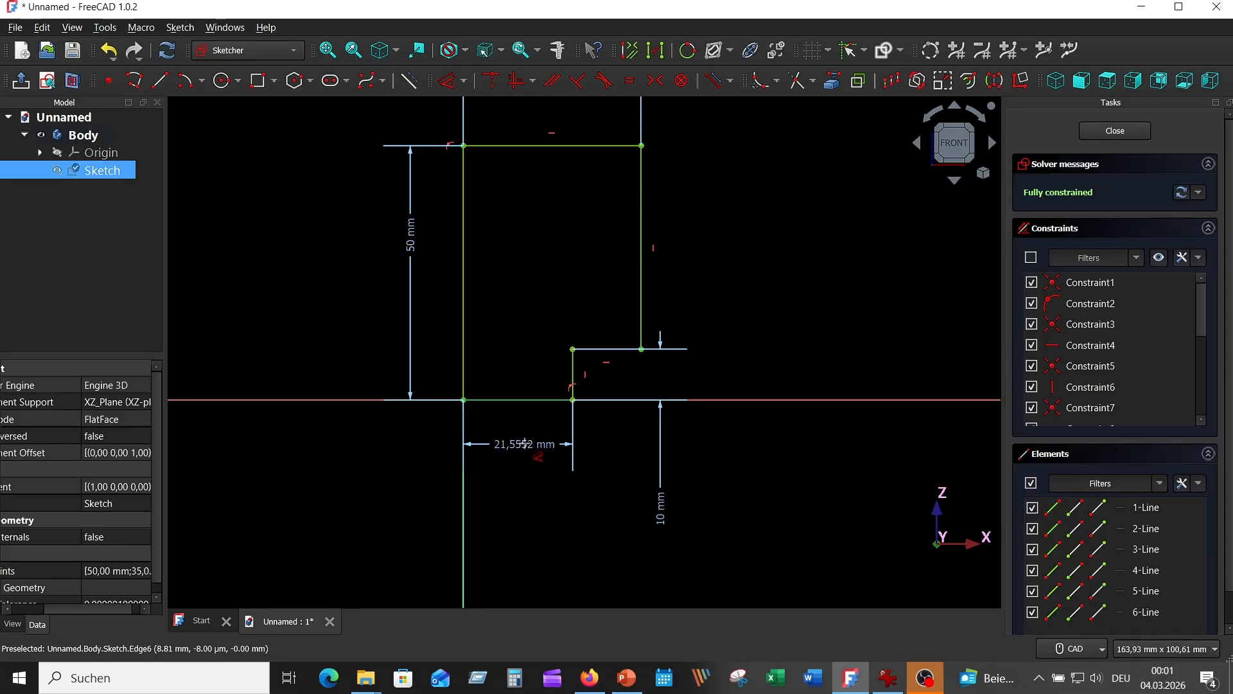
key("0")
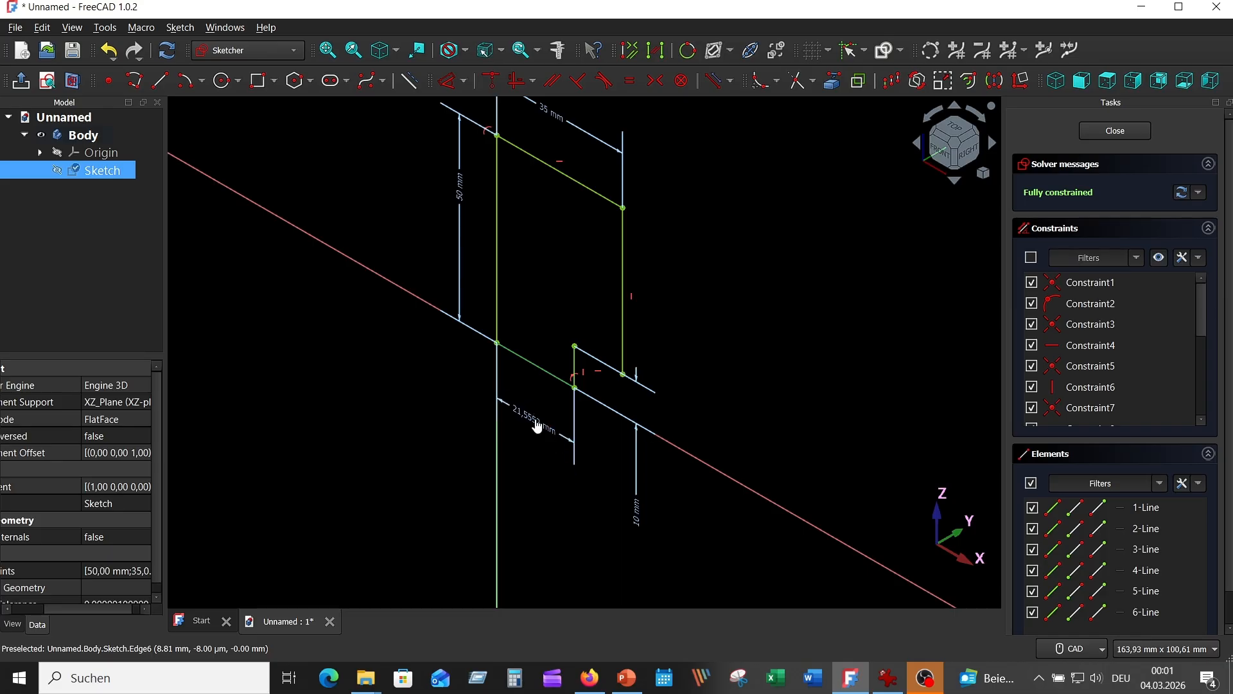
left_click(538, 419)
type("40-1 mm")
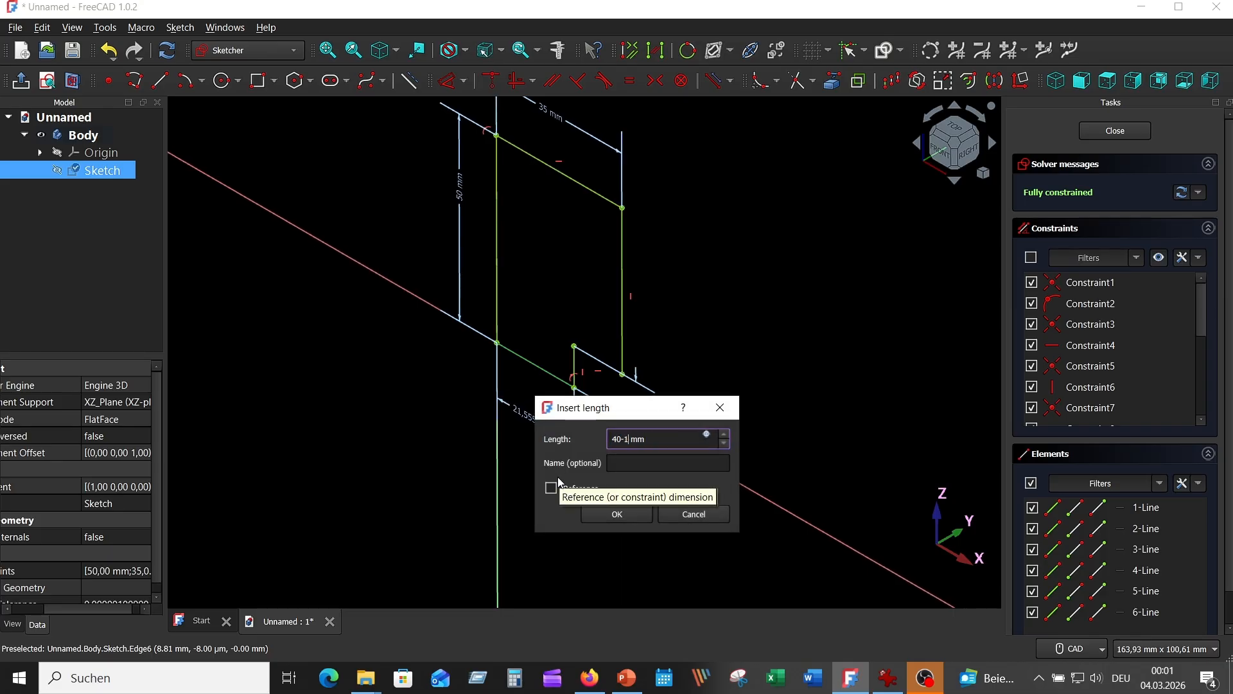
key("Return")
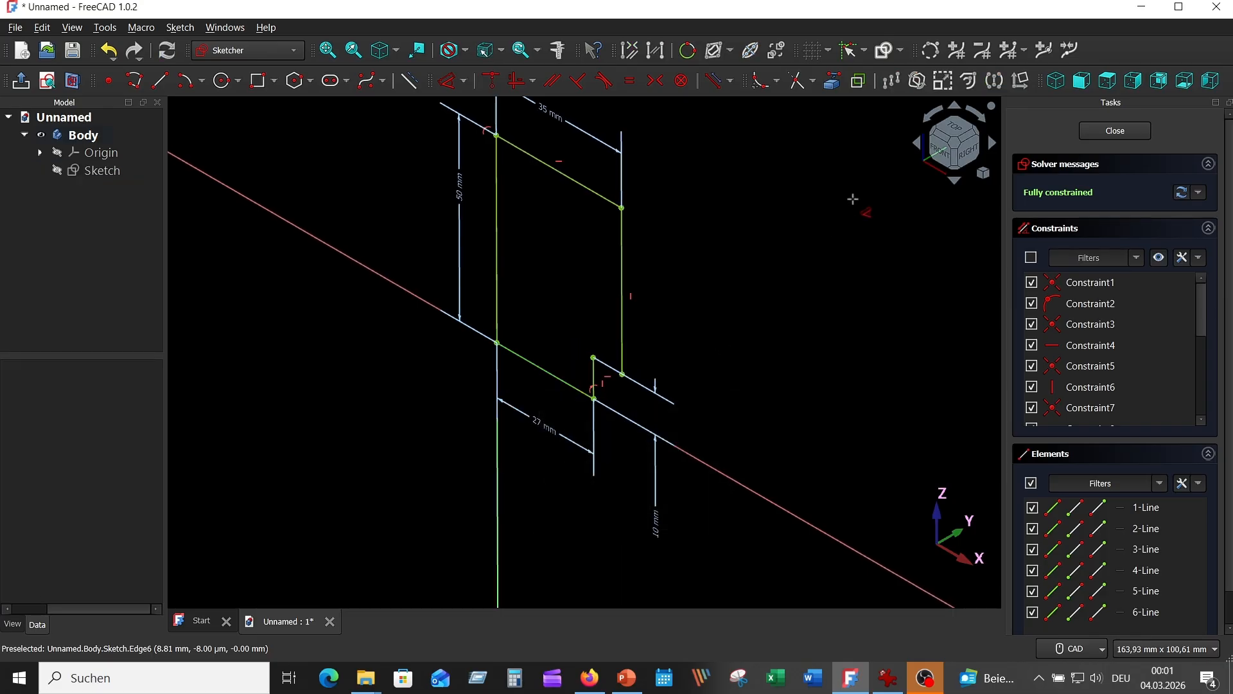
left_click(939, 151)
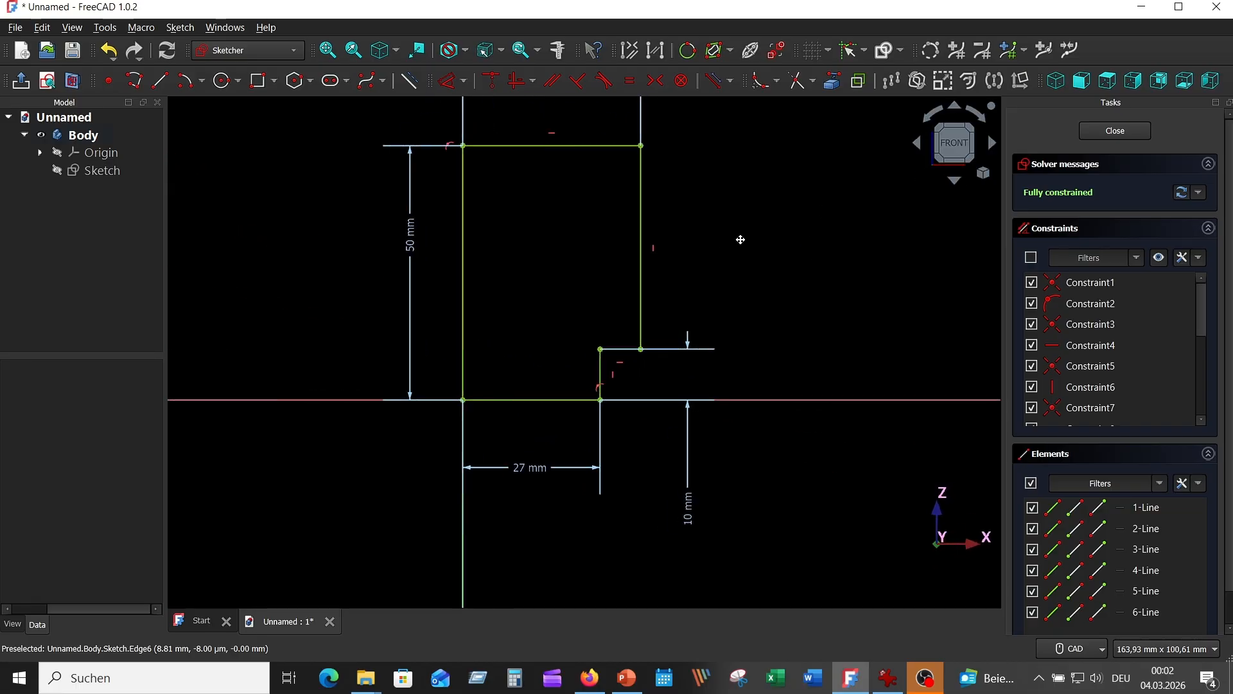
Step: Draw a circle of radius 19 mm centred on the profile's top-left corner and place its radius dimension outside the arc at the lower right
left_click(888, 678)
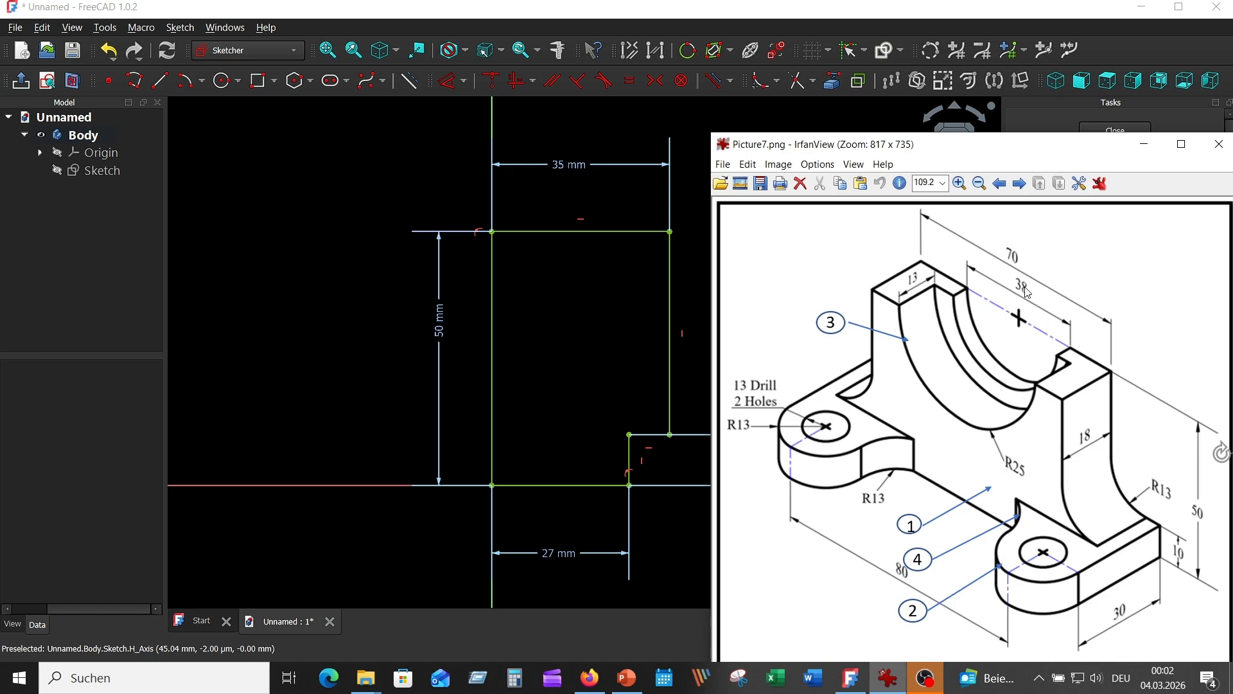
left_click(223, 81)
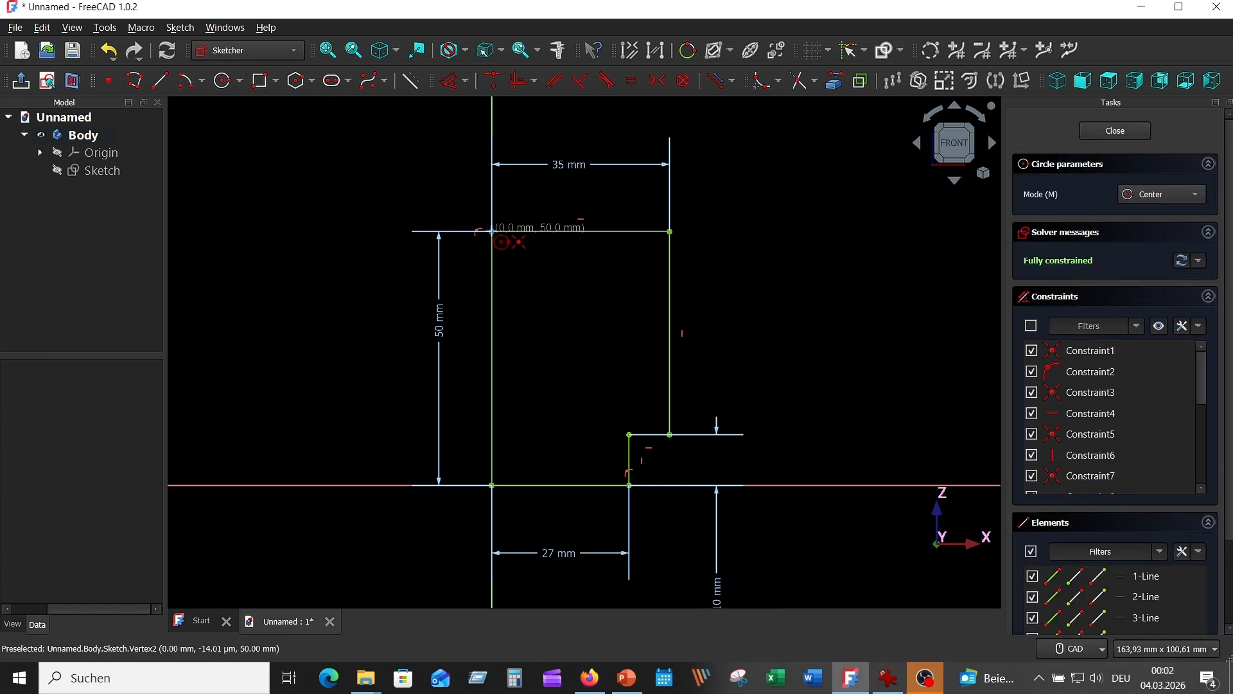
left_click(492, 232)
type("19")
key("Return")
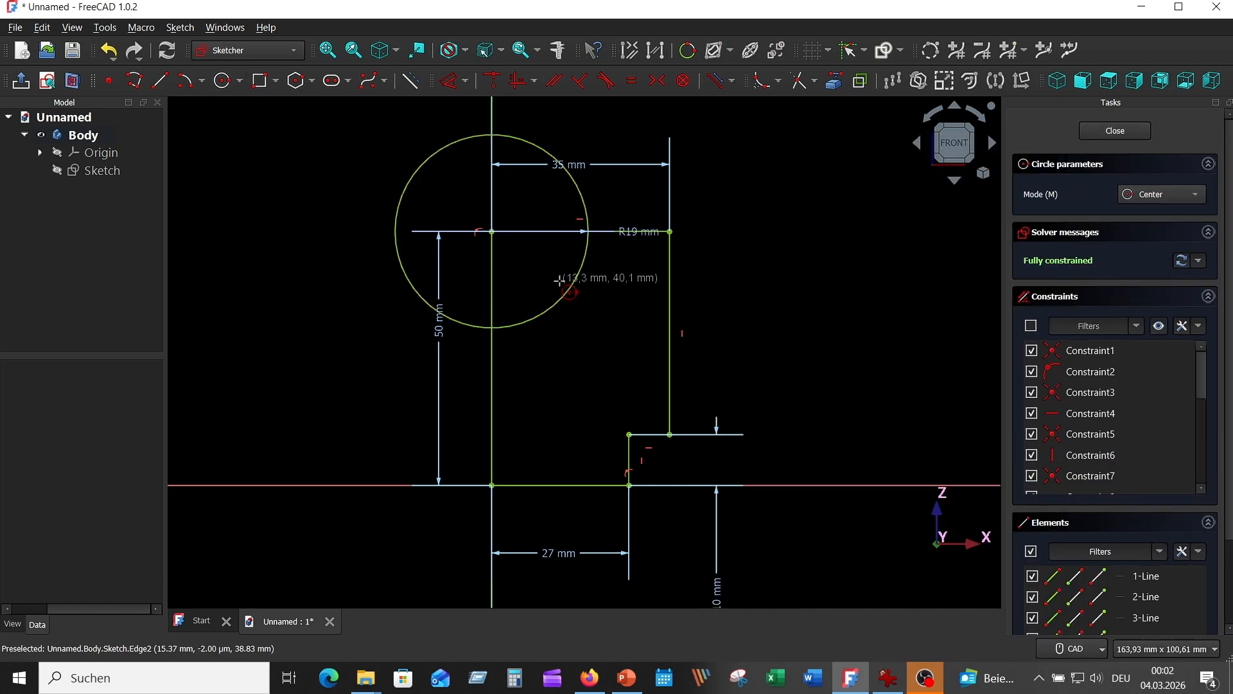
right_click(738, 211)
left_click_drag(636, 233, 591, 317)
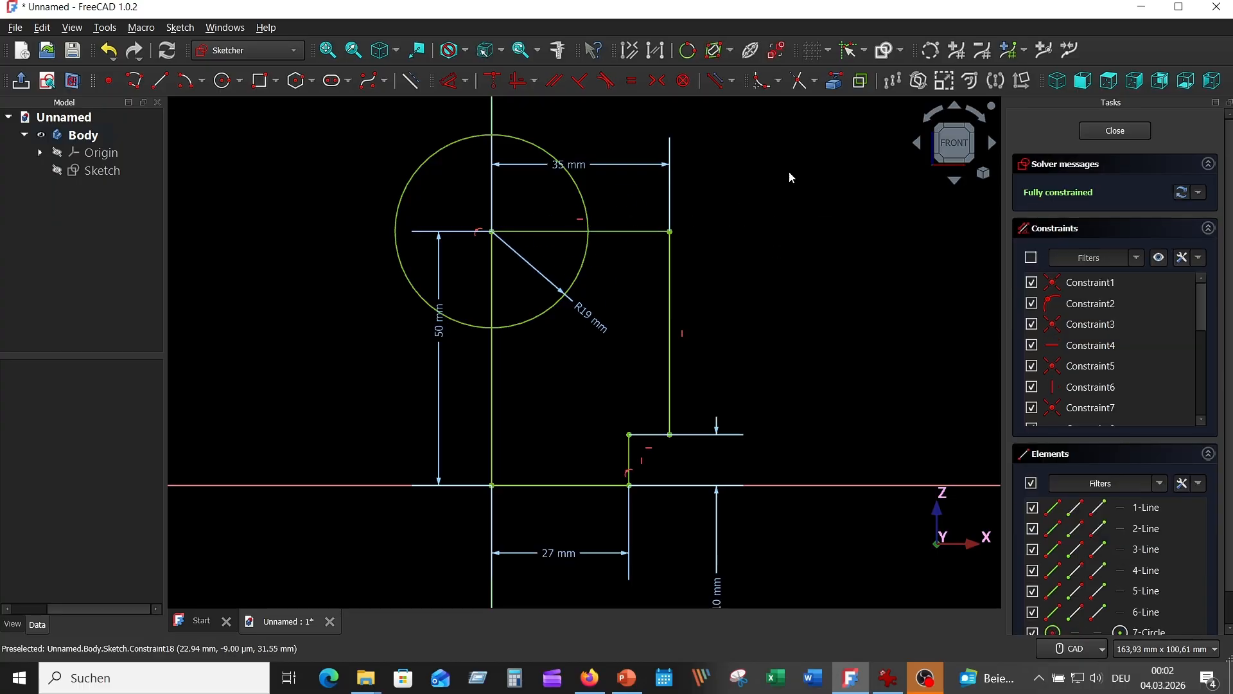
Step: Trim the circle outside the profile and the top and left edge segments inside it, leaving a quarter-arc cutout
left_click(799, 80)
left_click(512, 136)
left_click(538, 232)
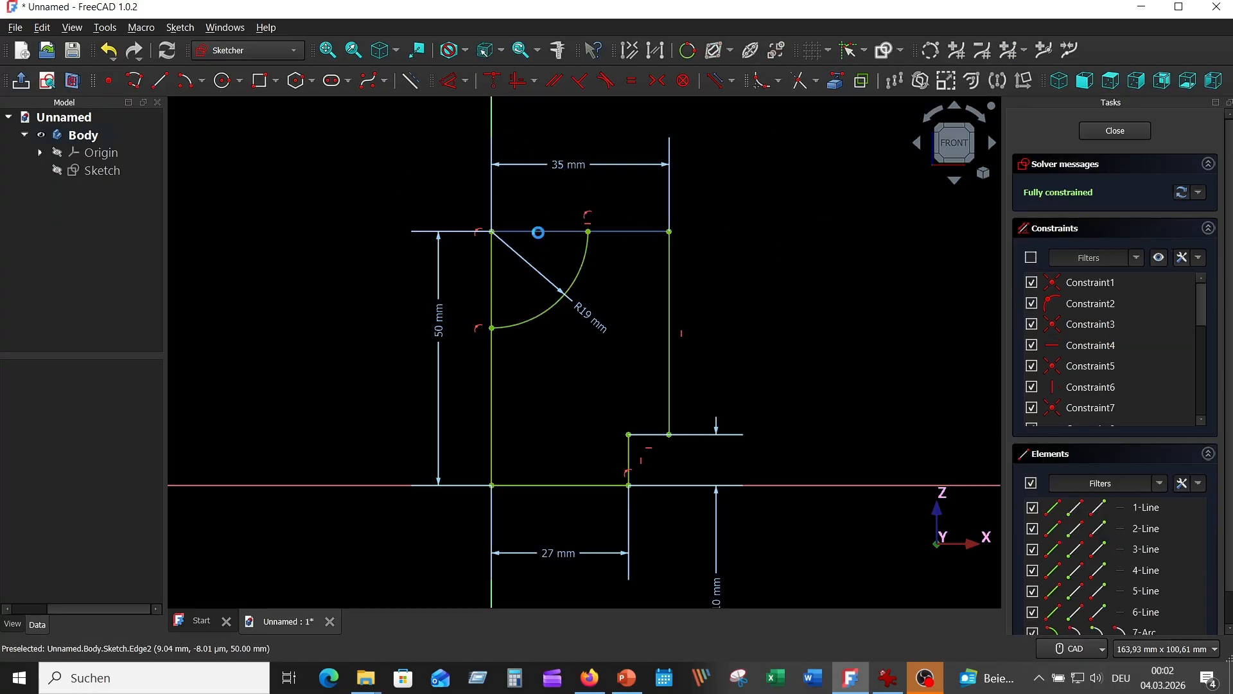
left_click(495, 281)
right_click(677, 248)
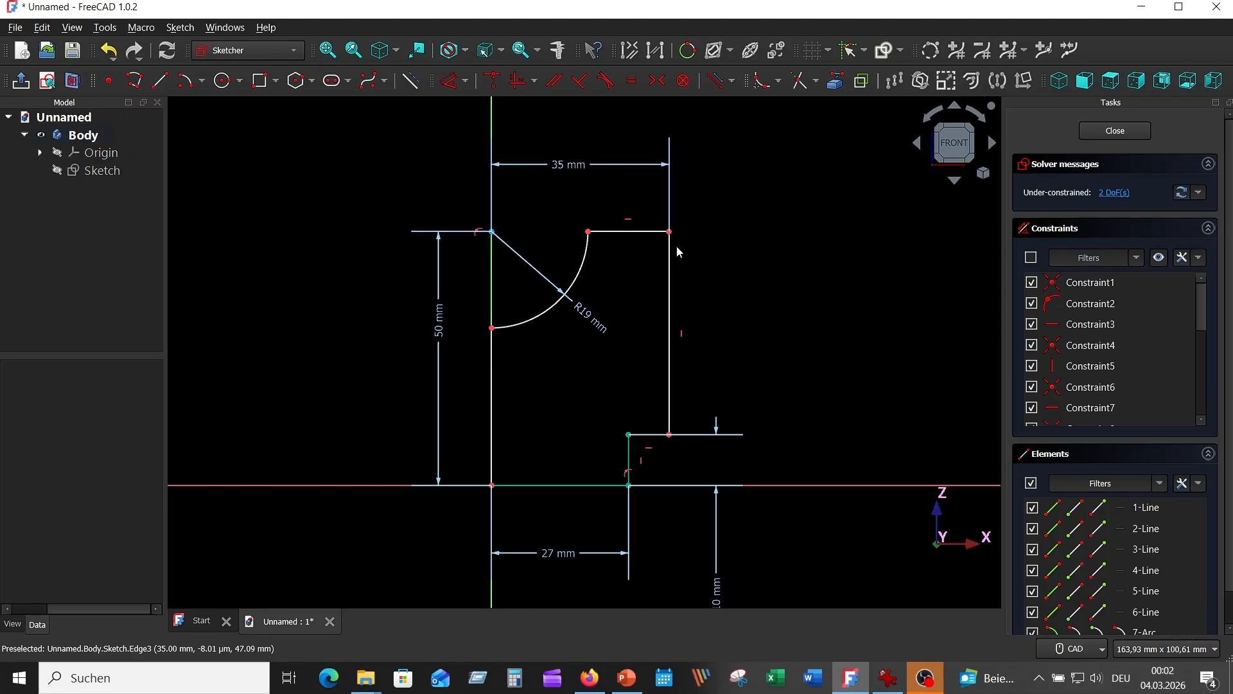
Step: Constrain the arc's upper end point horizontally to its centre and the profile's left edge to vertical, and finish the sketch
left_click(589, 233)
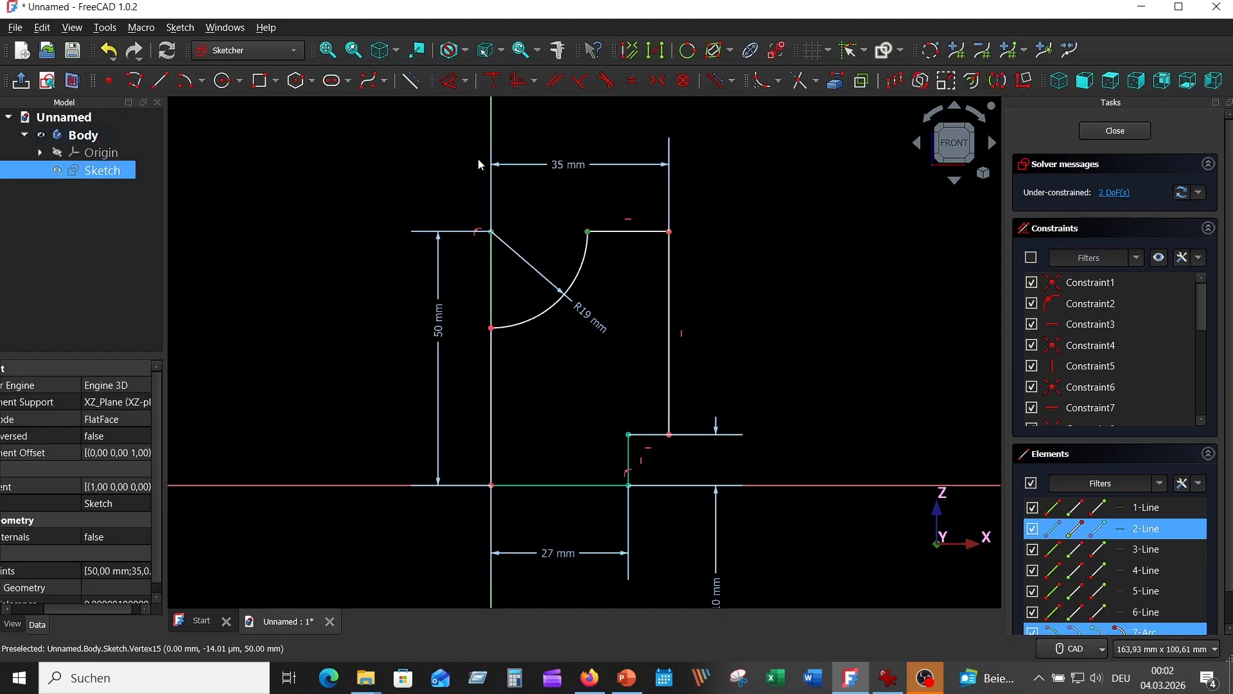
left_click(518, 80)
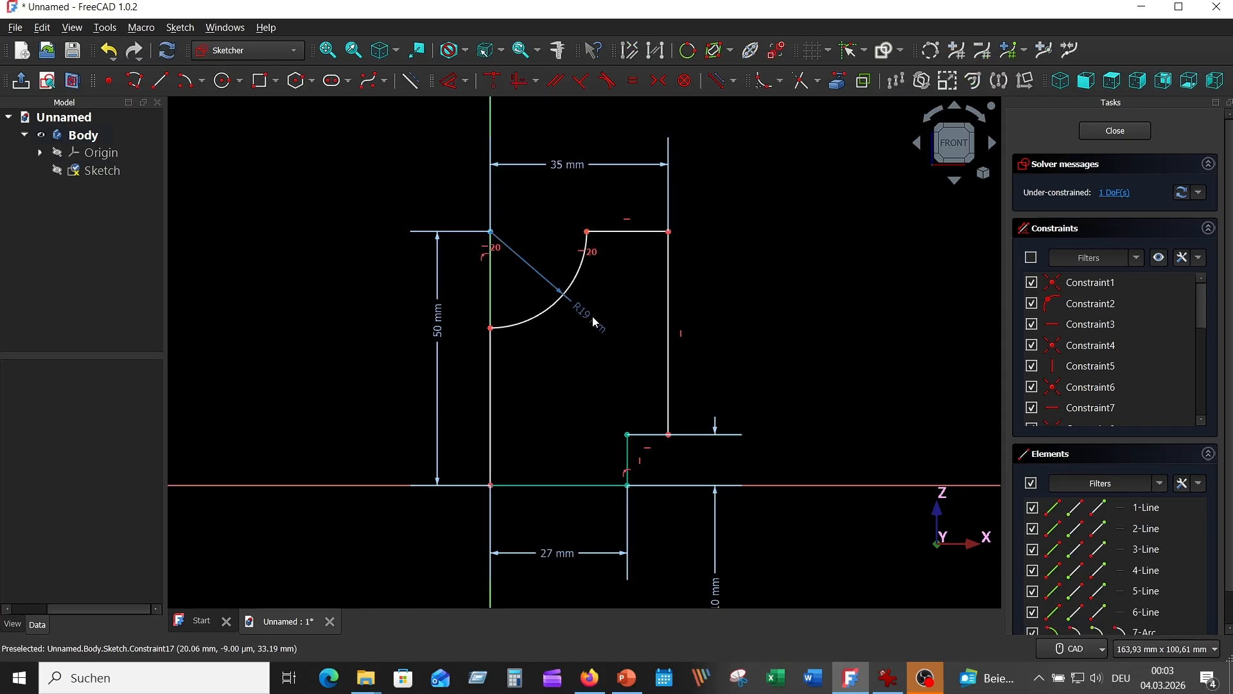
left_click_drag(491, 359, 506, 360)
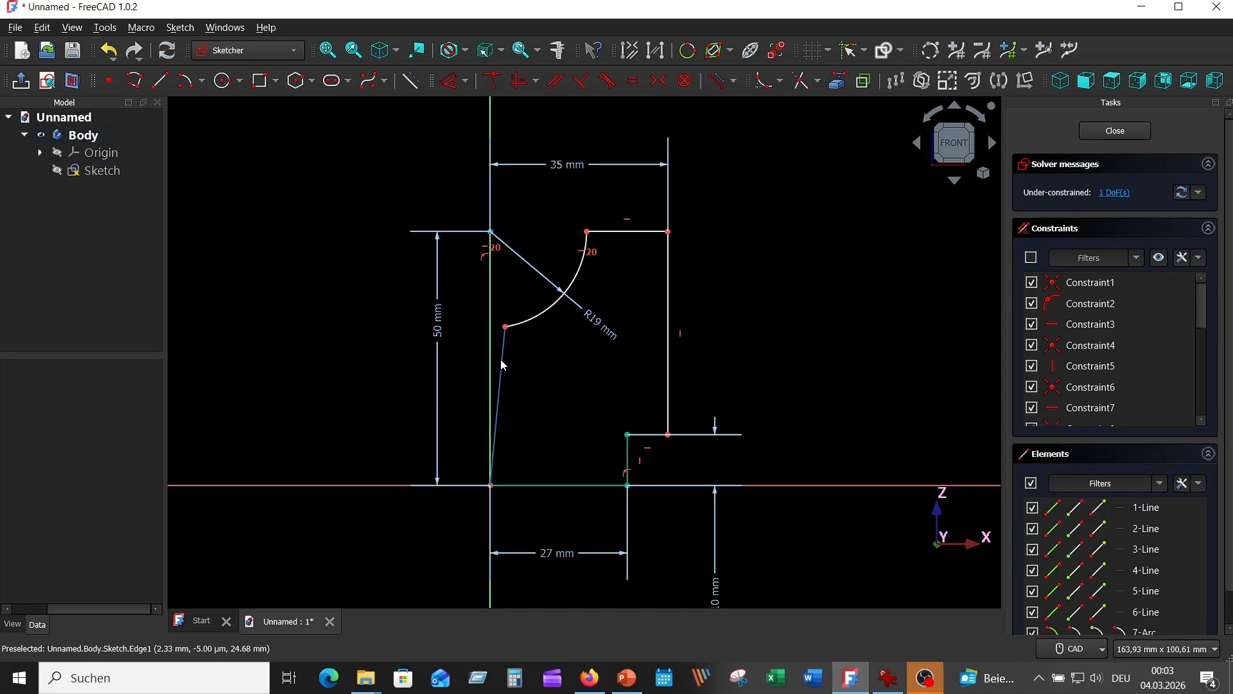
left_click(501, 365)
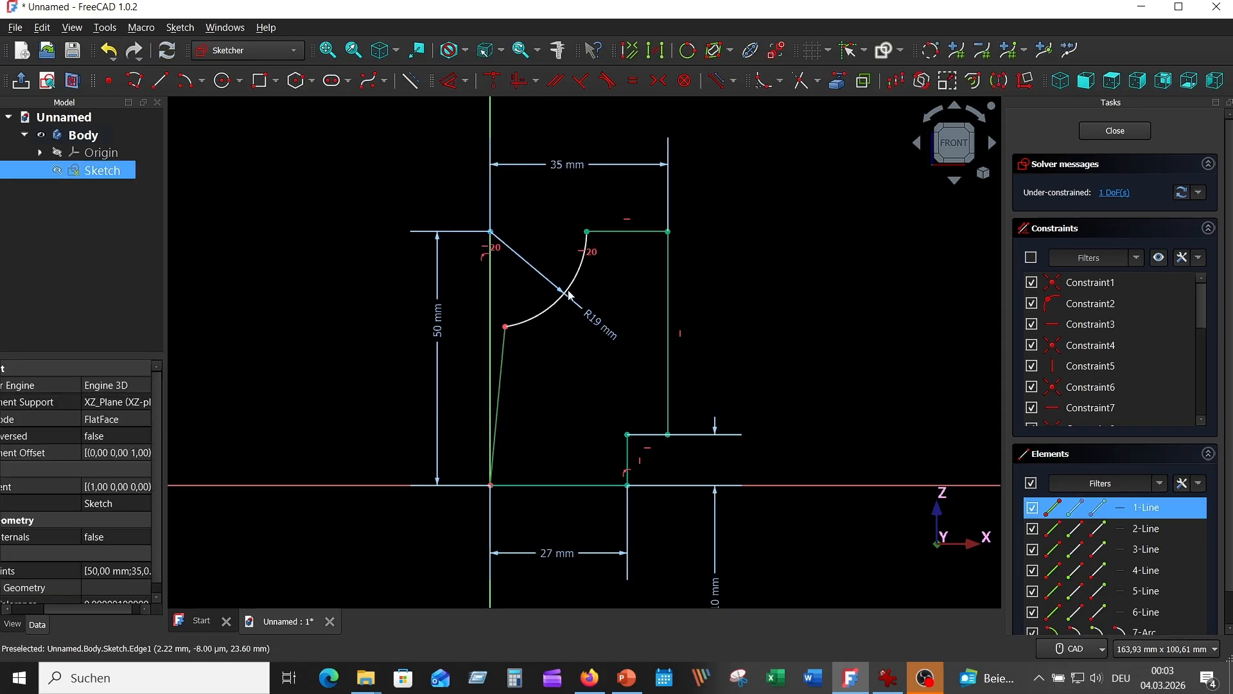
left_click(517, 81)
left_click(1115, 130)
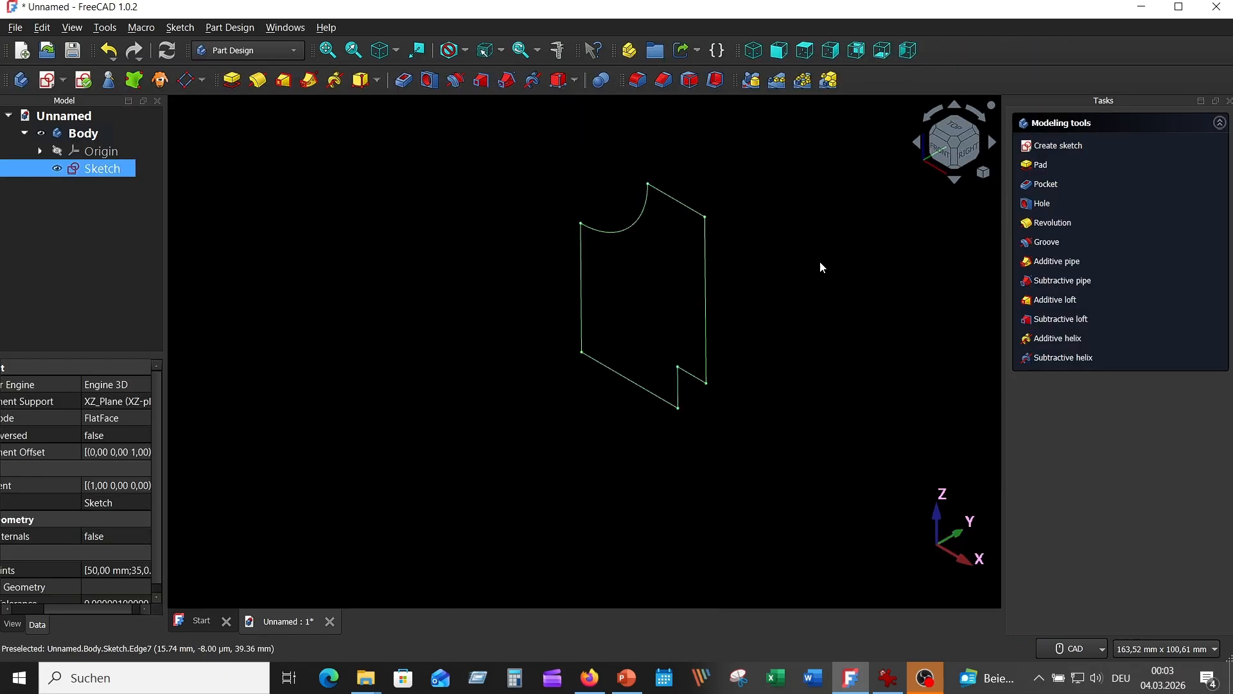
Step: Consult the reference drawing and pad the upright's half profile sketch by 18 mm
left_click(888, 678)
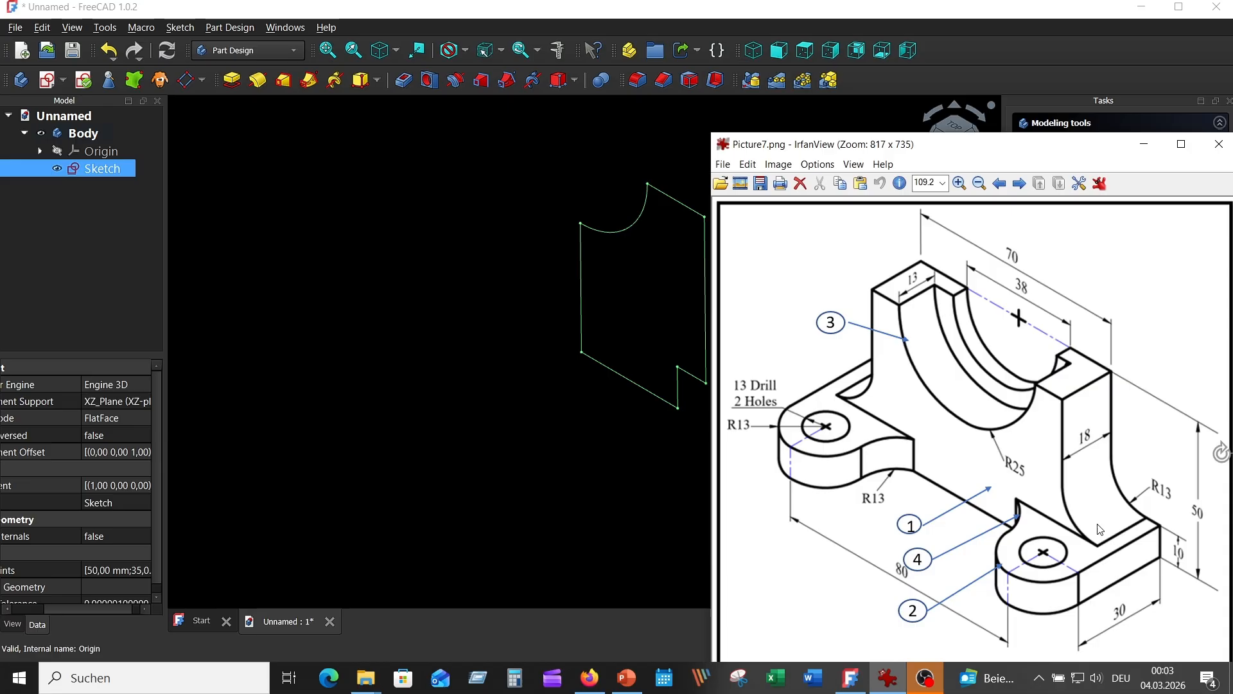
left_click(518, 342)
left_click(102, 169)
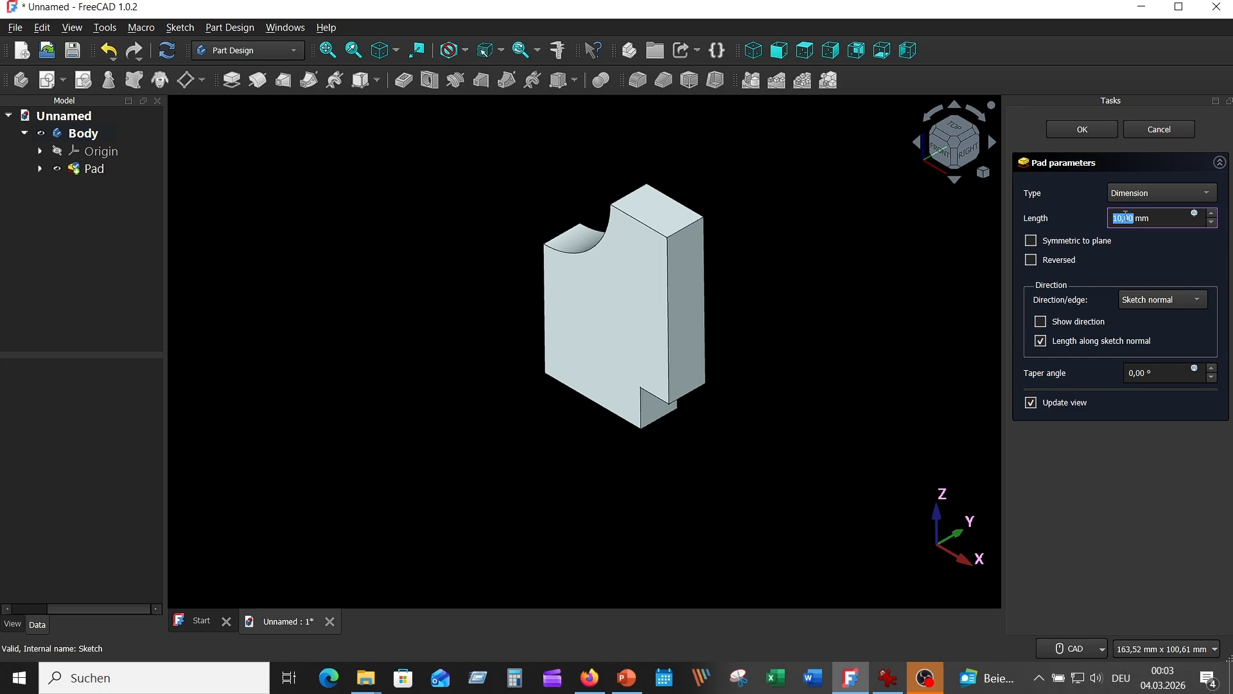
left_click(1116, 217)
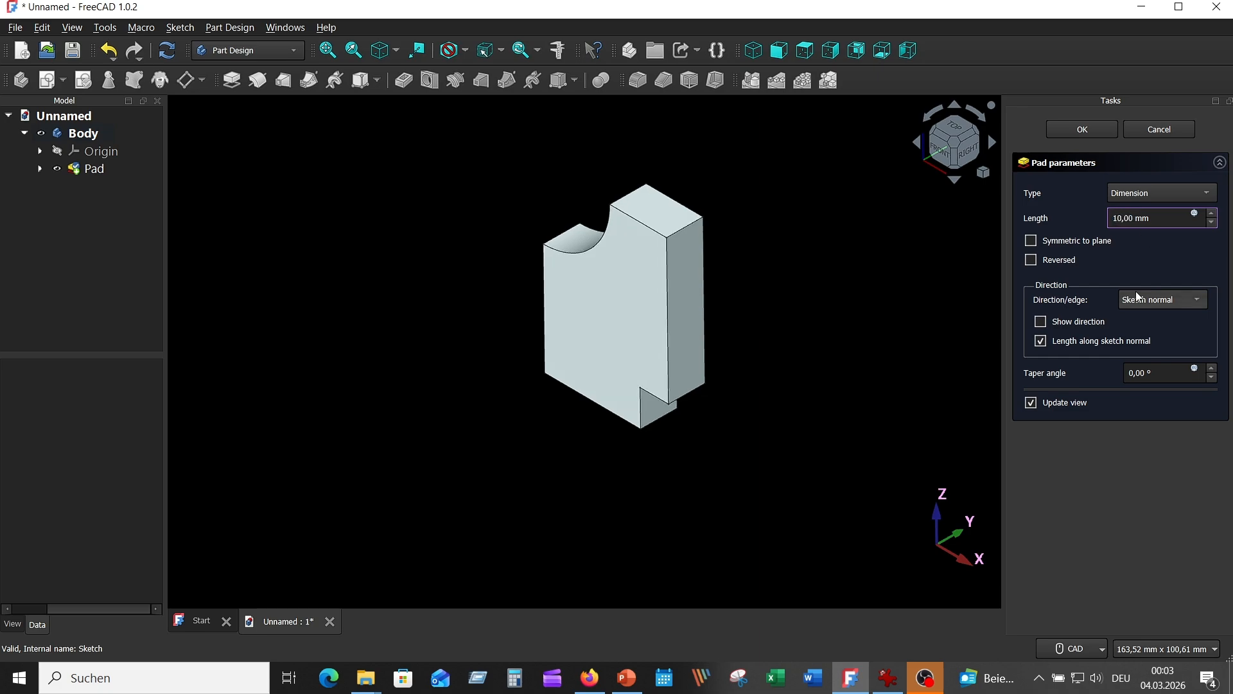
type("8")
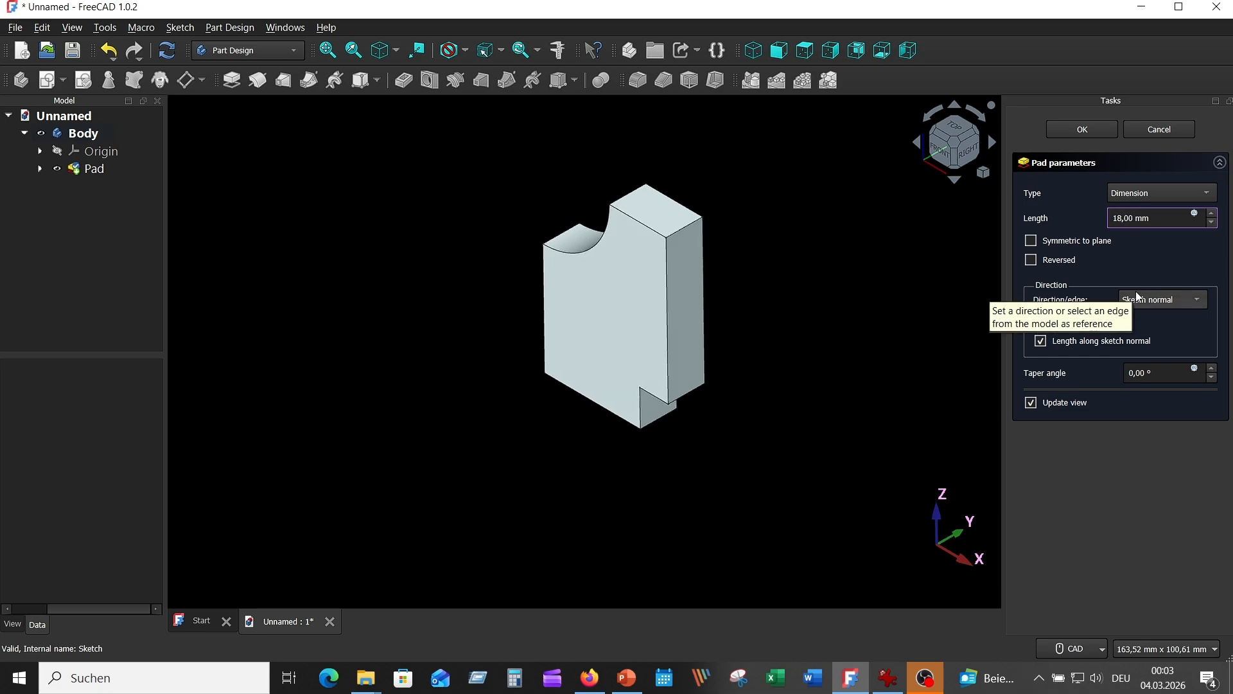
left_click(1081, 128)
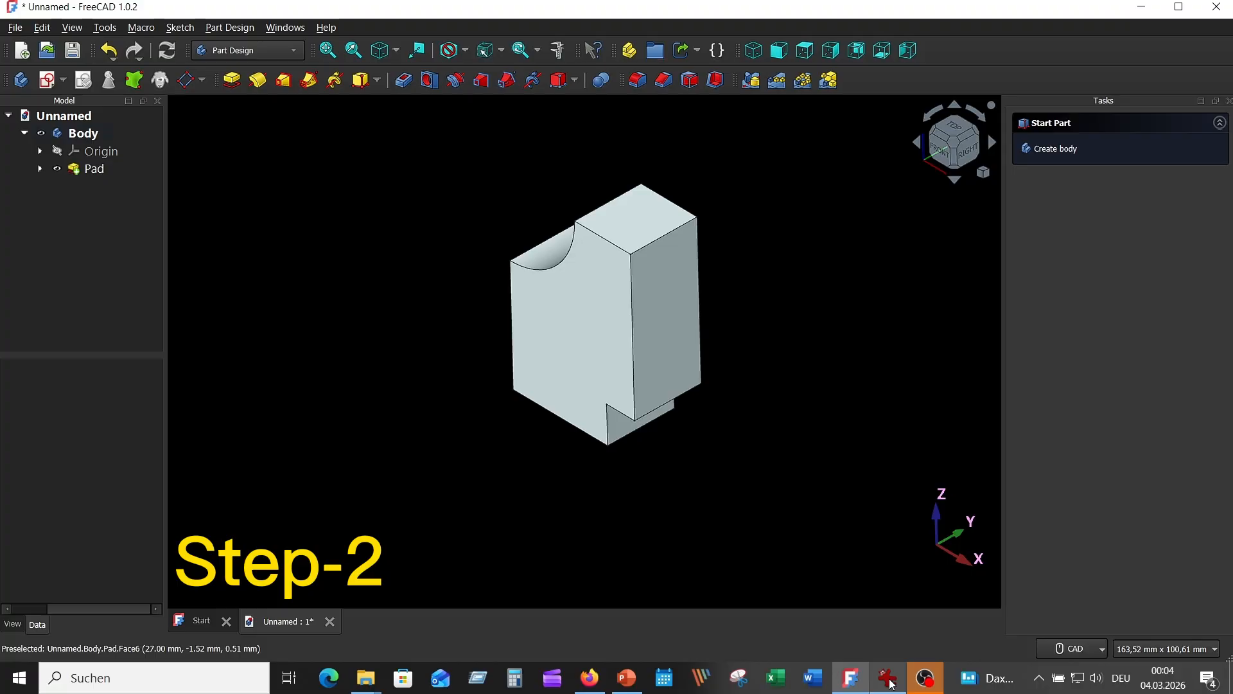
Step: Check the reference drawing for the mounting lug, start a new sketch on the XY-plane and hide the existing pad
left_click(891, 679)
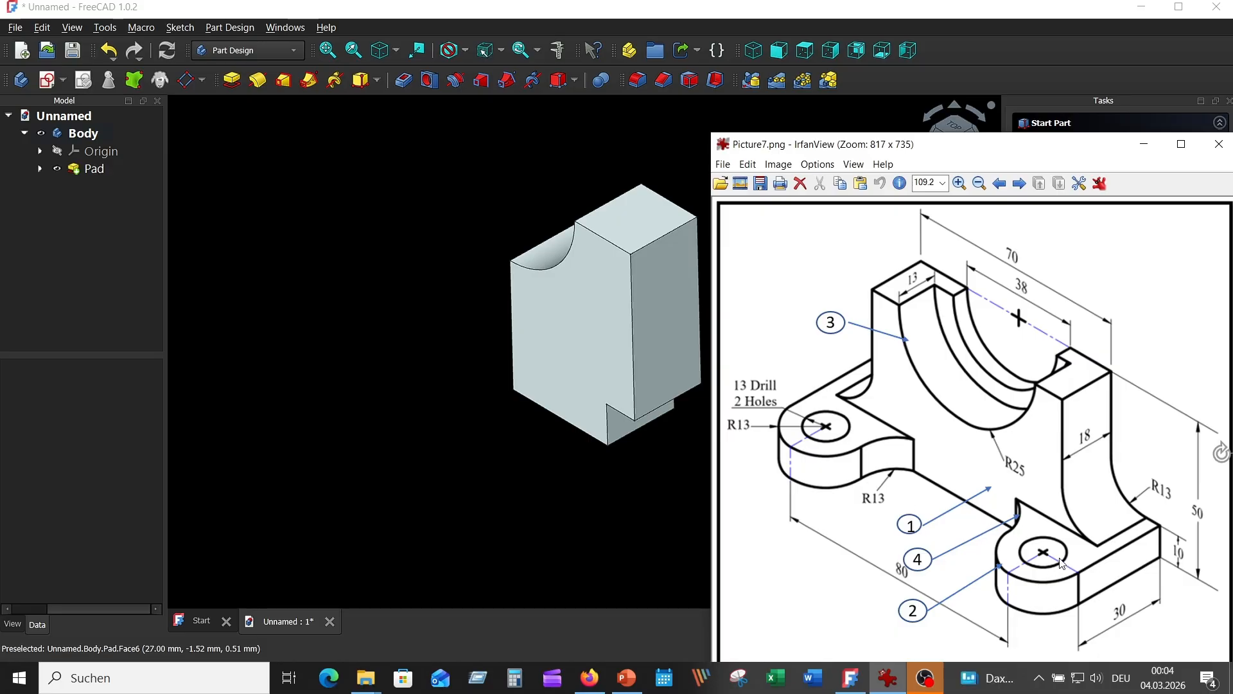
left_click(417, 309)
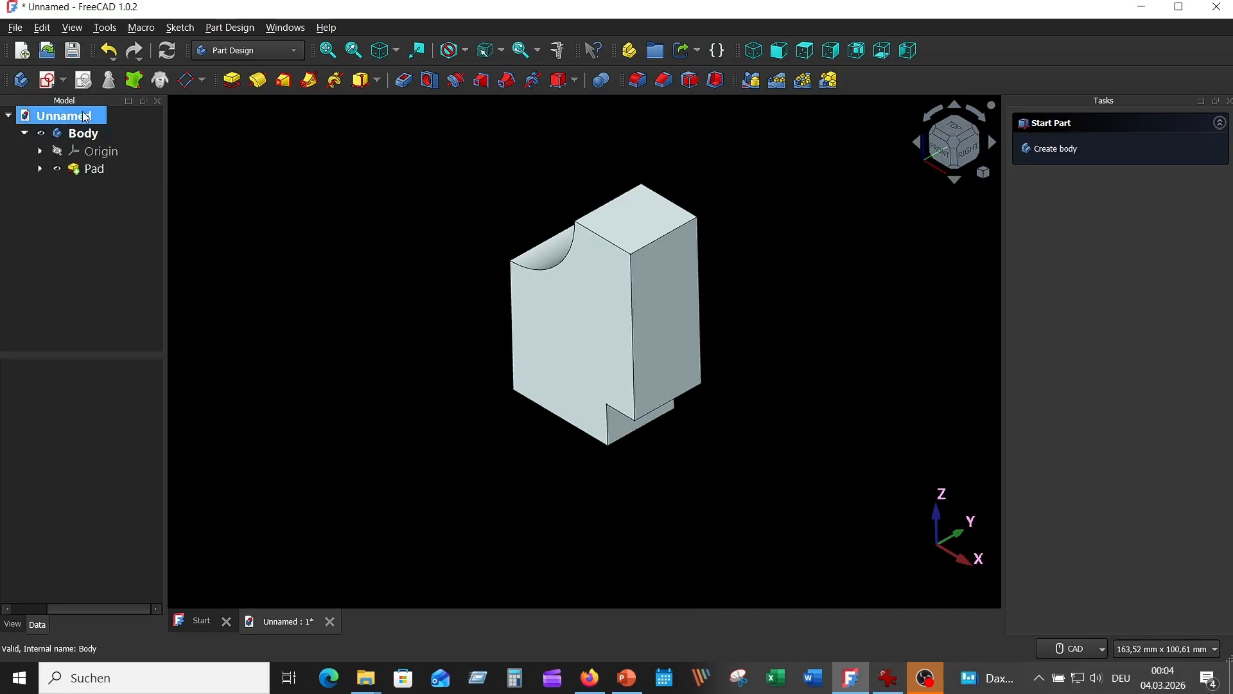
left_click(48, 81)
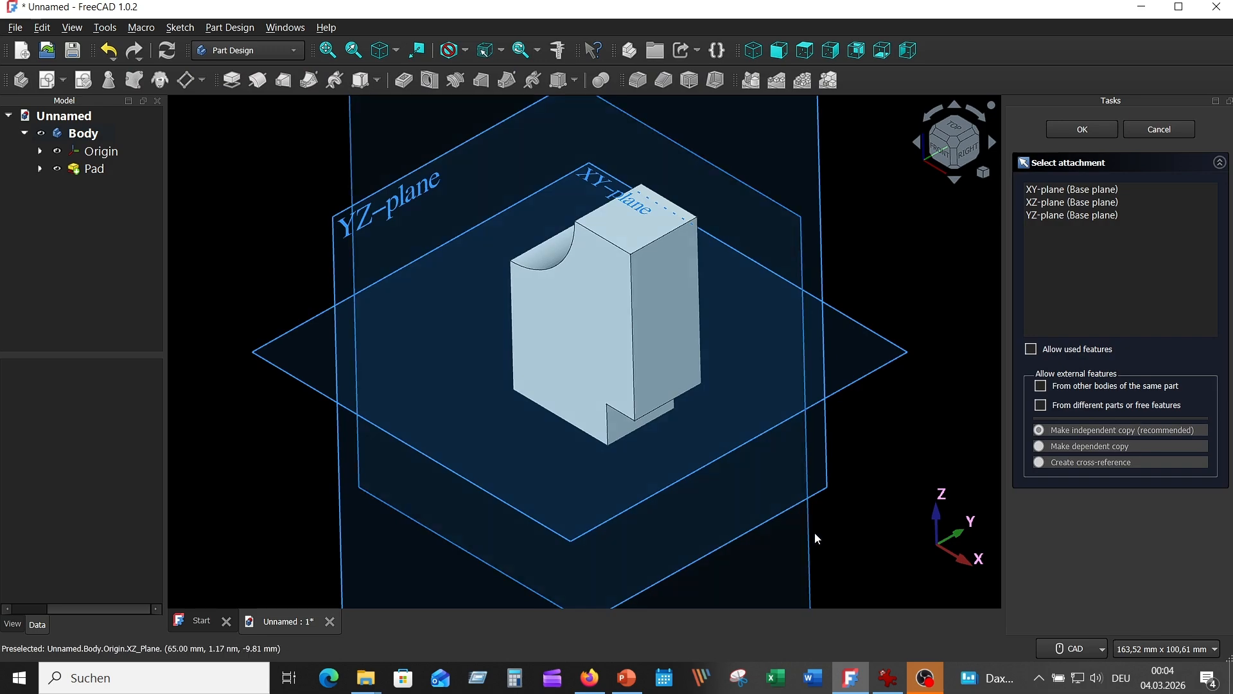
left_click(867, 381)
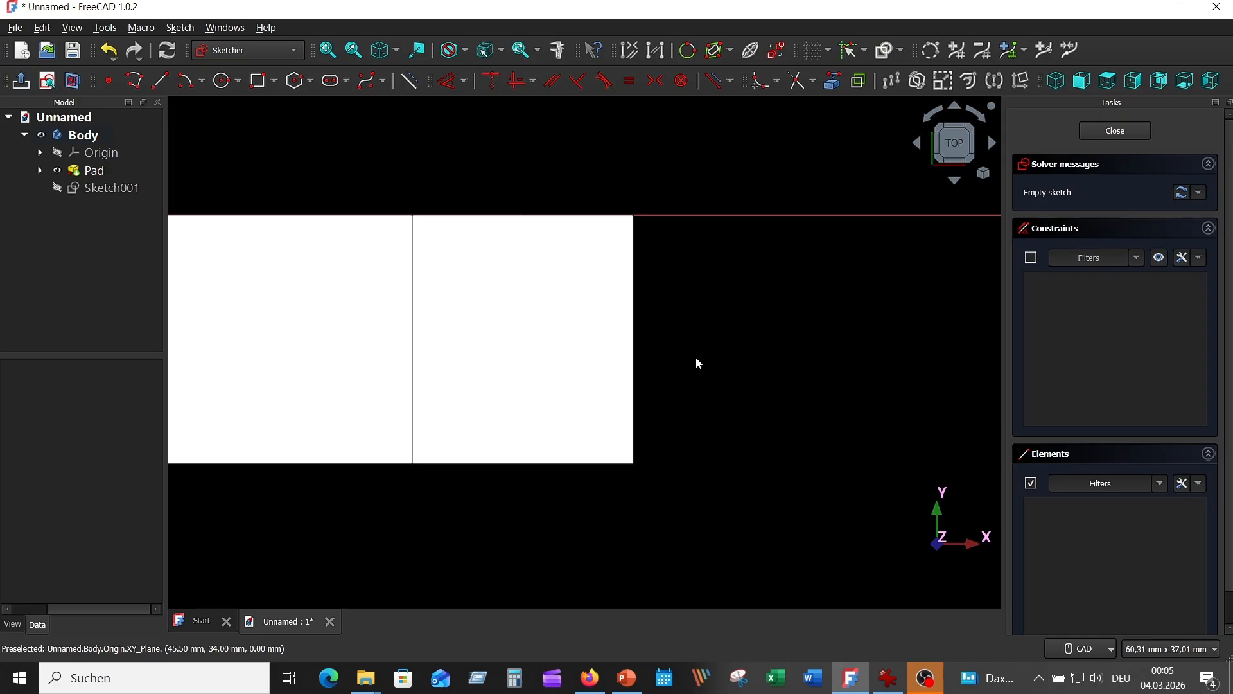
left_click(59, 172)
left_click(59, 172)
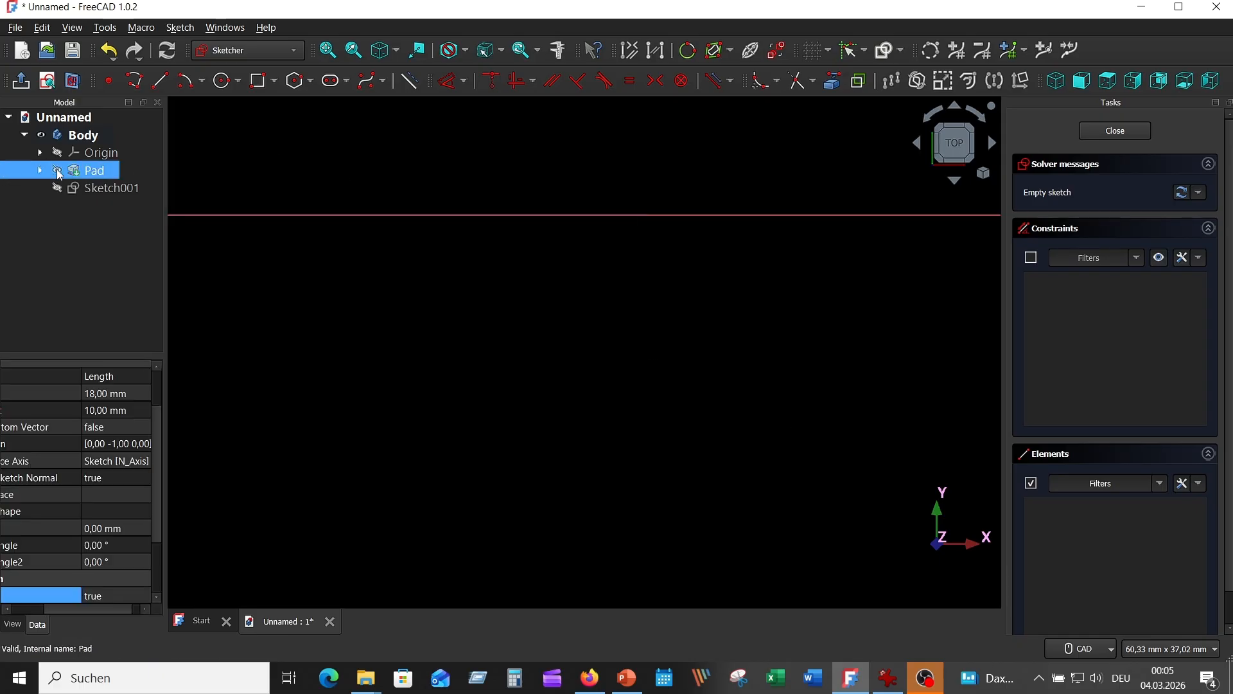
Step: Draw a 26 mm wide, 30 mm high rectangle hanging below the horizontal axis and reposition its height dimension closer to the rectangle
left_click(259, 81)
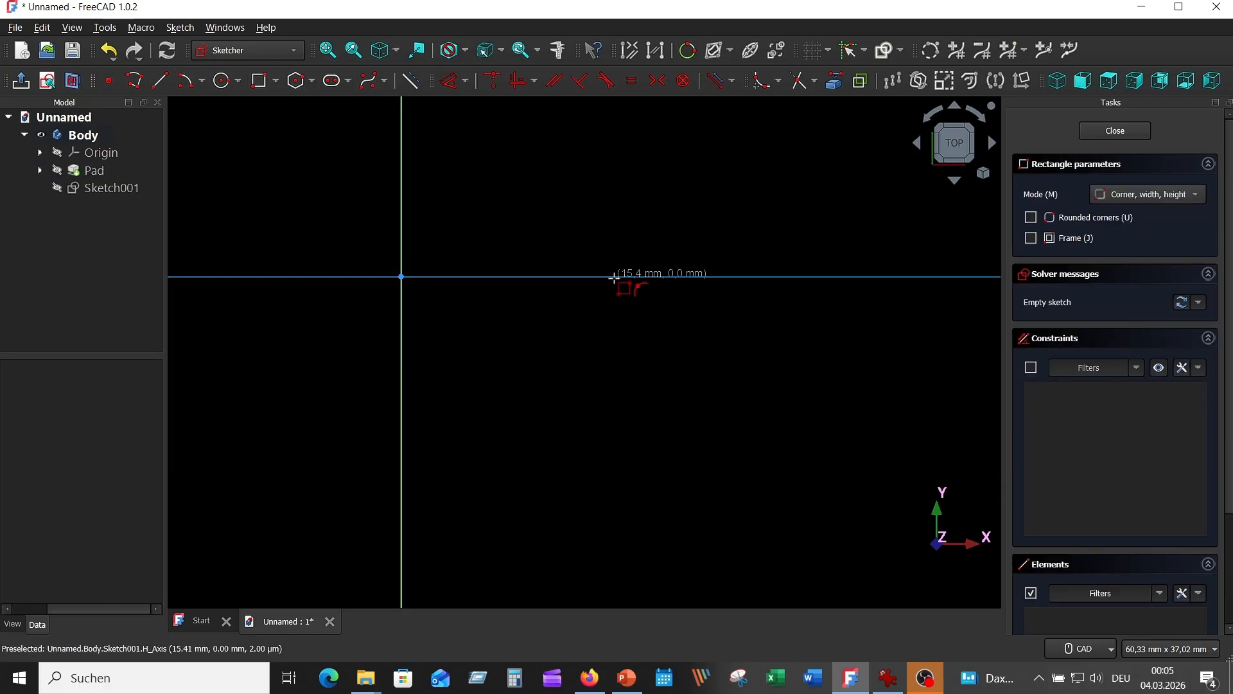
left_click(614, 277)
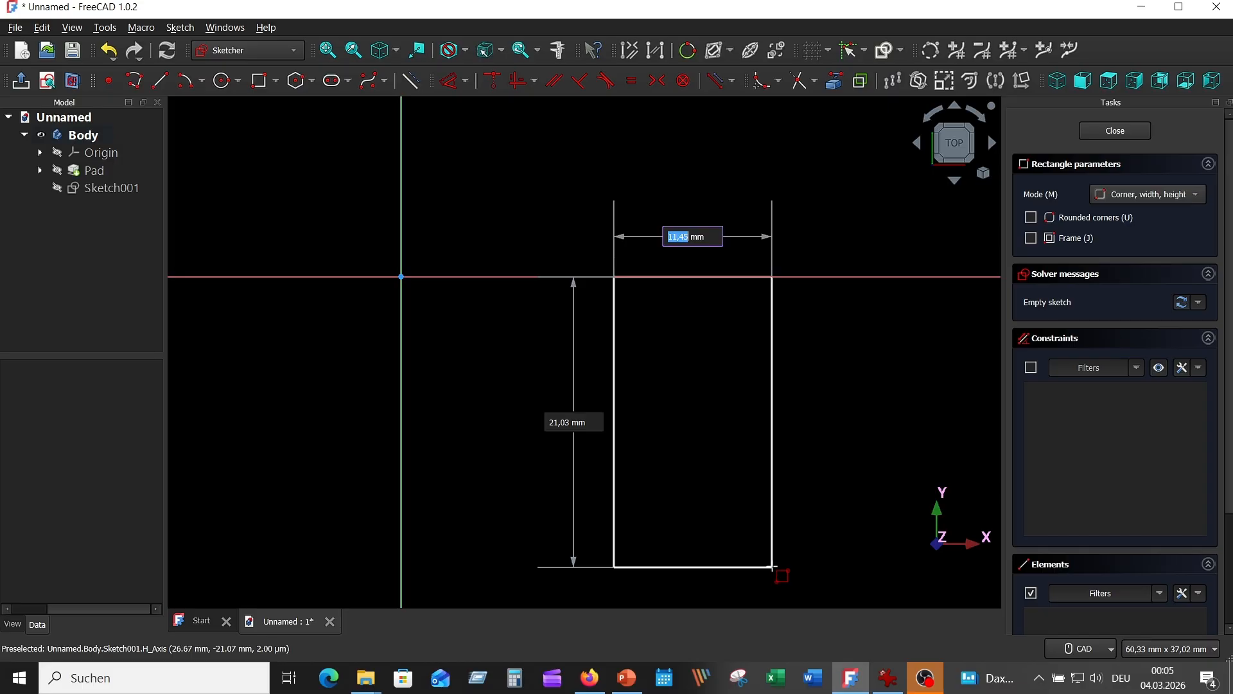
type("26")
key("Tab")
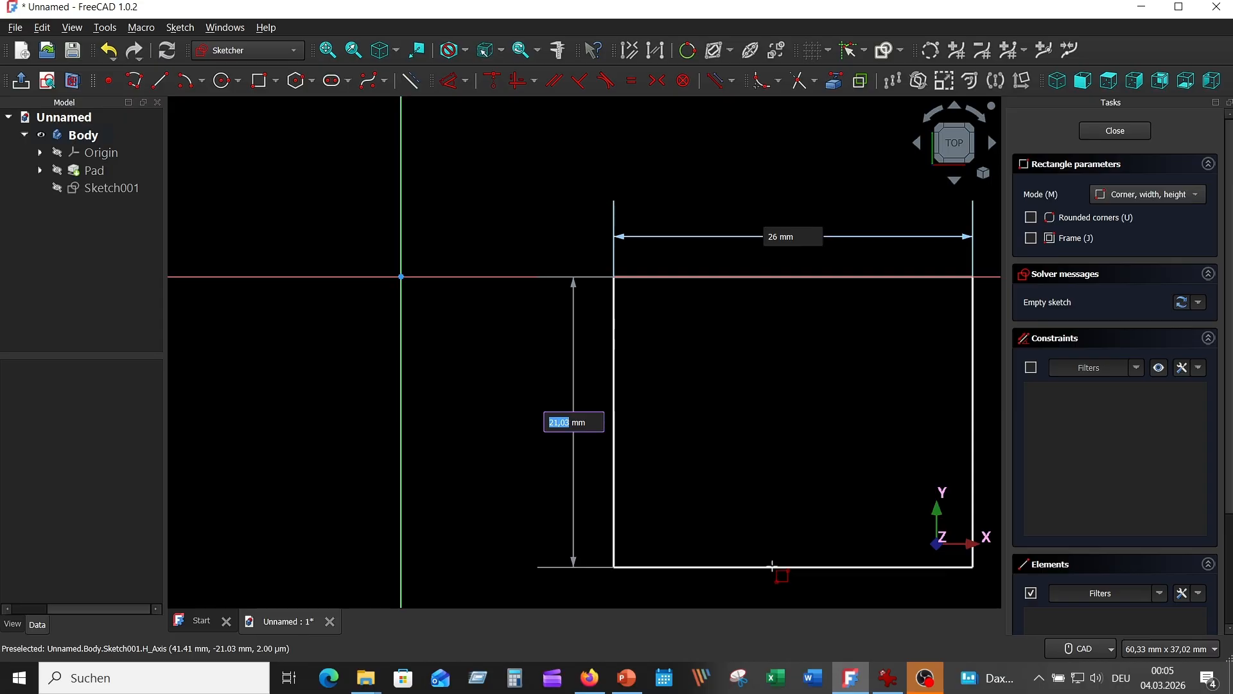
type("3")
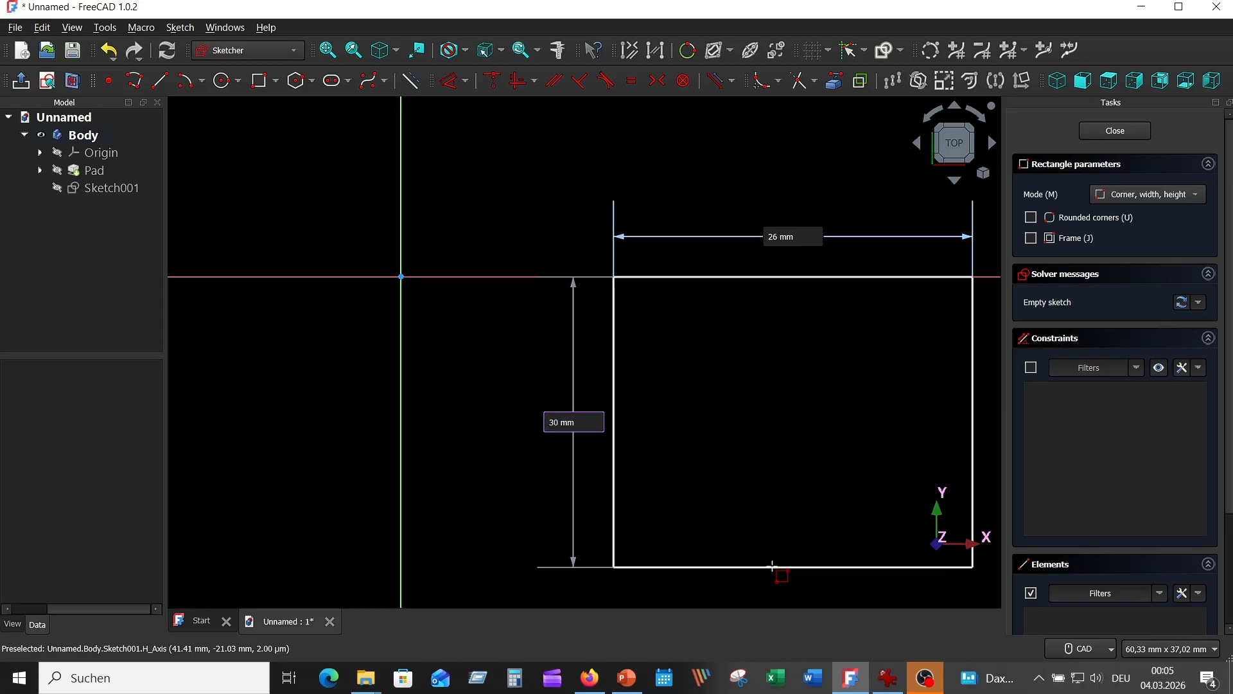
type("0")
key("Return")
scroll(702, 472, "down", 5)
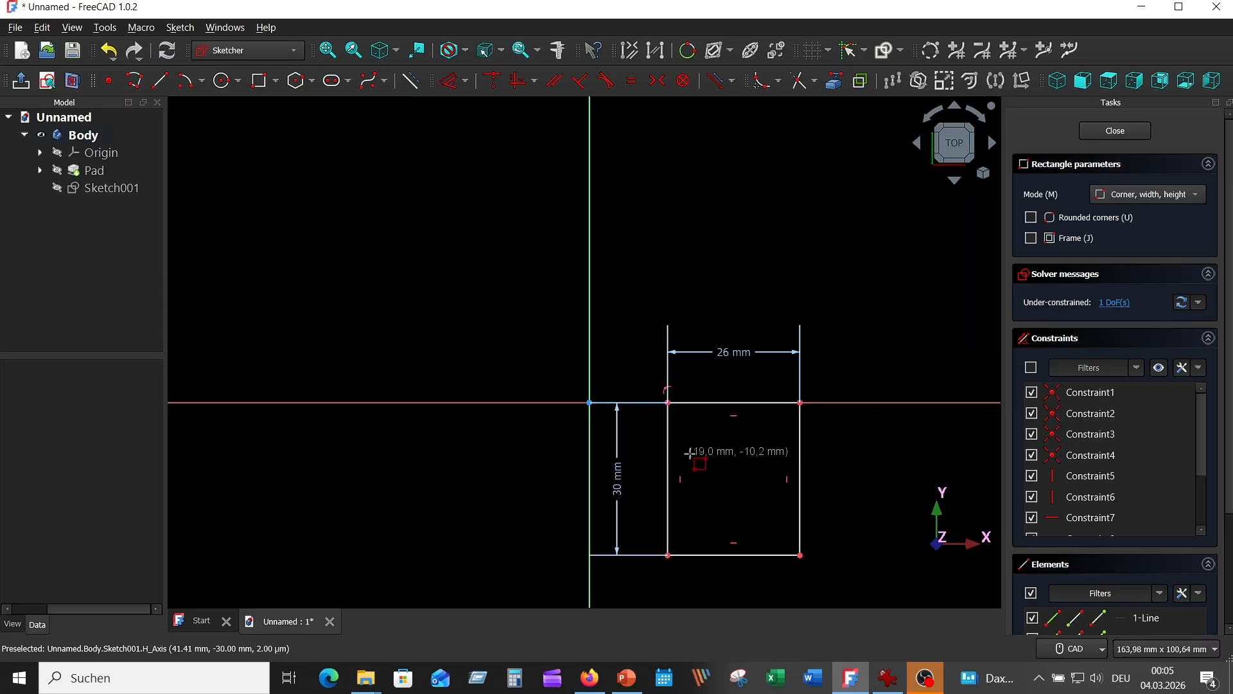
right_click(731, 249)
scroll(725, 367, "up", 6)
scroll(662, 358, "down", 6)
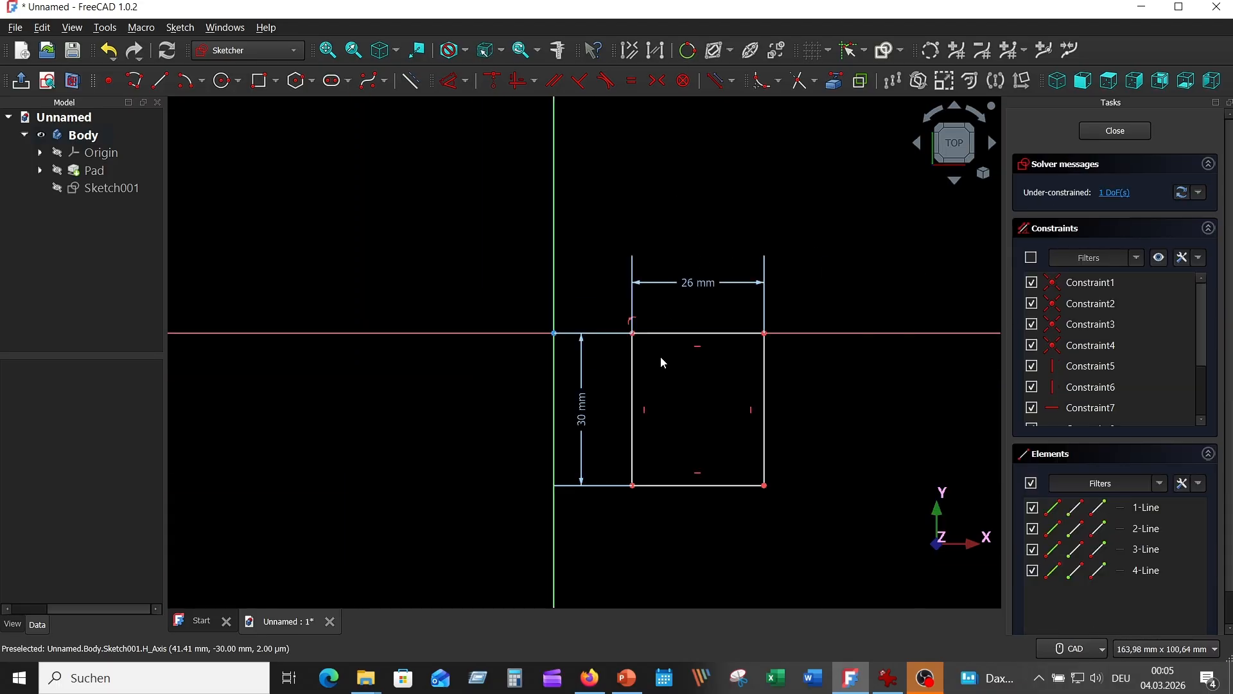
left_click_drag(600, 364, 606, 369)
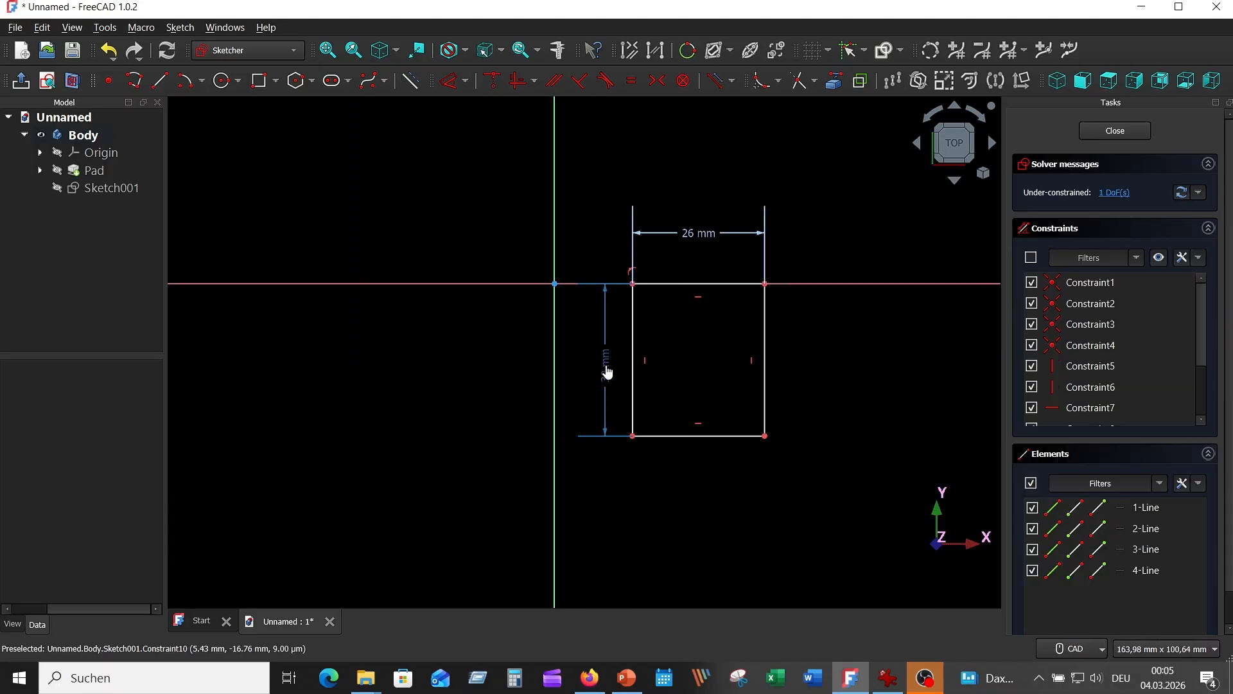
Step: Dimension the distance from the vertical axis to the rectangle's left edge as 40-13 (27 mm), placing the dimension below the rectangle
left_click(637, 418)
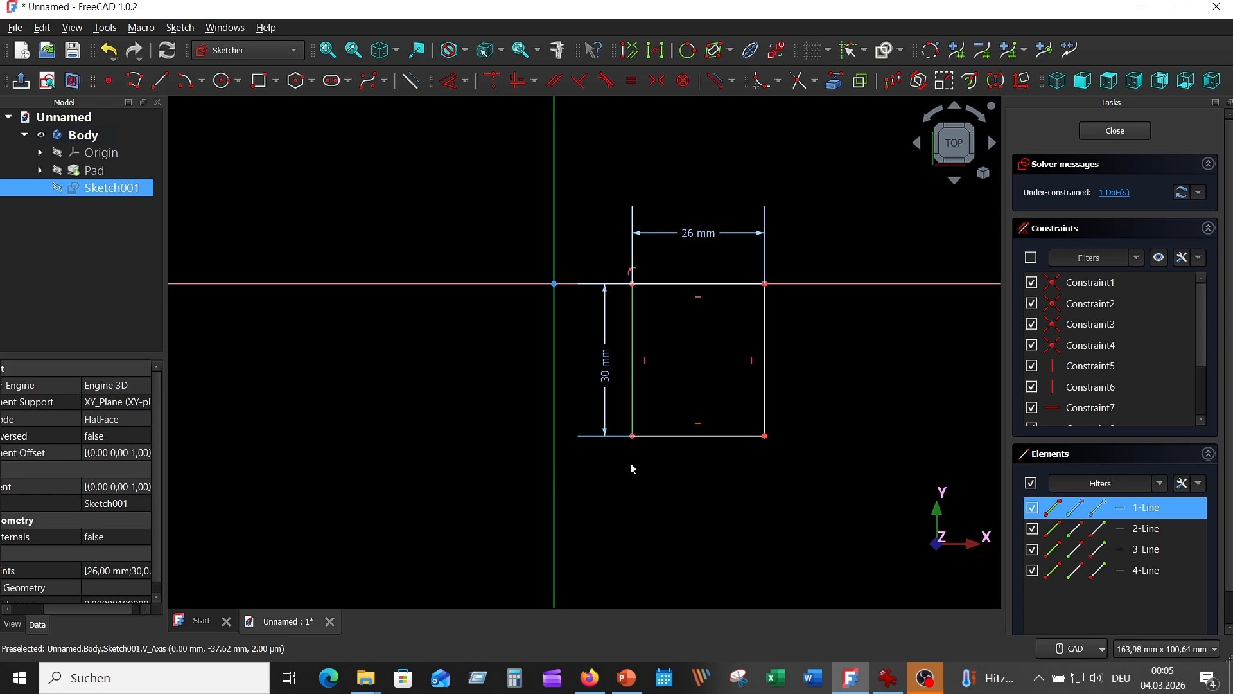
left_click(453, 80)
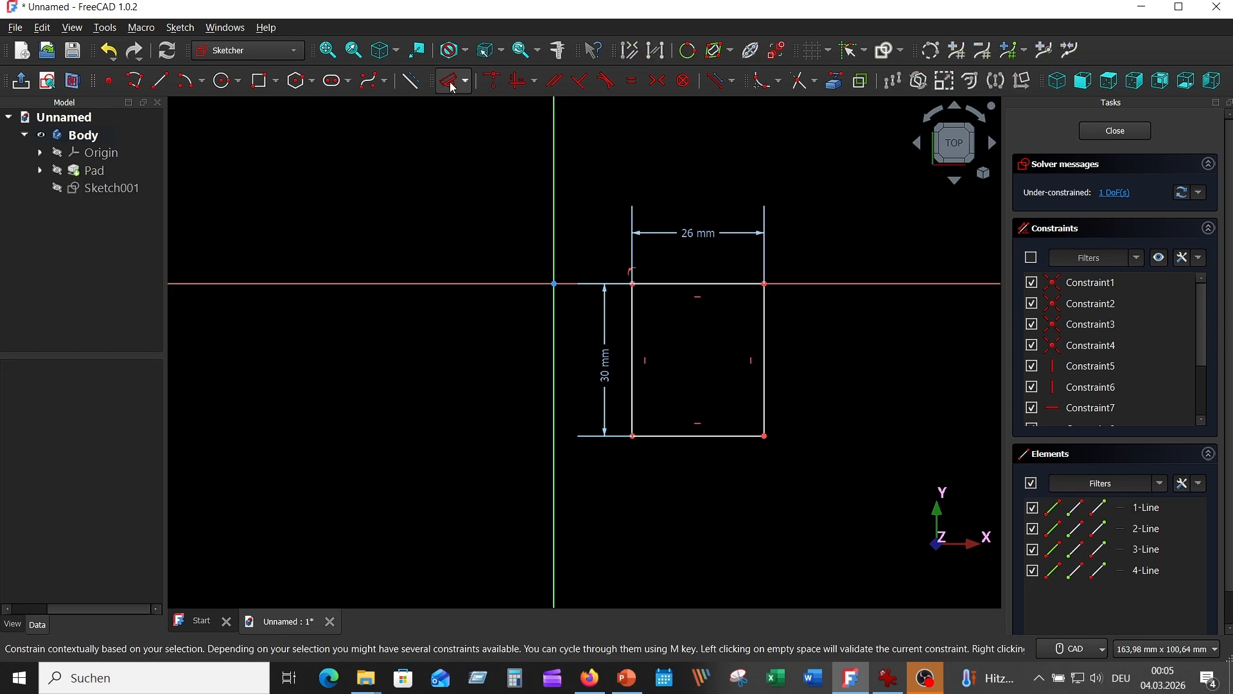
left_click(634, 359)
left_click(554, 388)
left_click(700, 516)
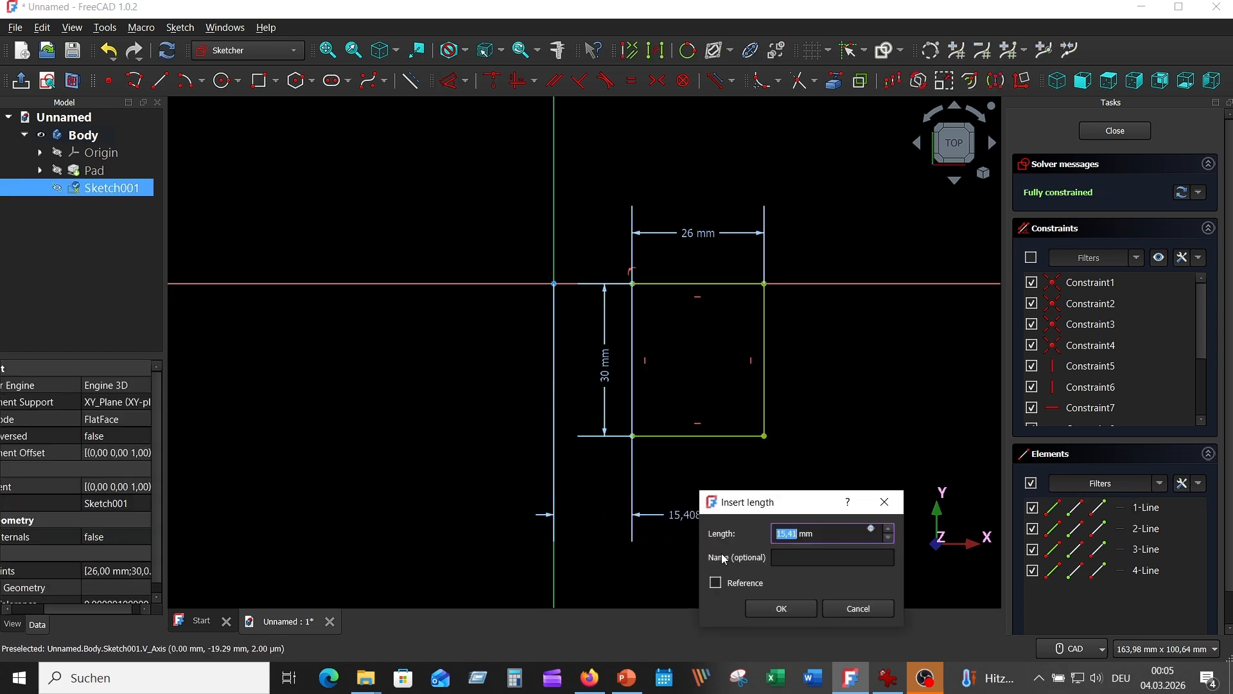
type("4")
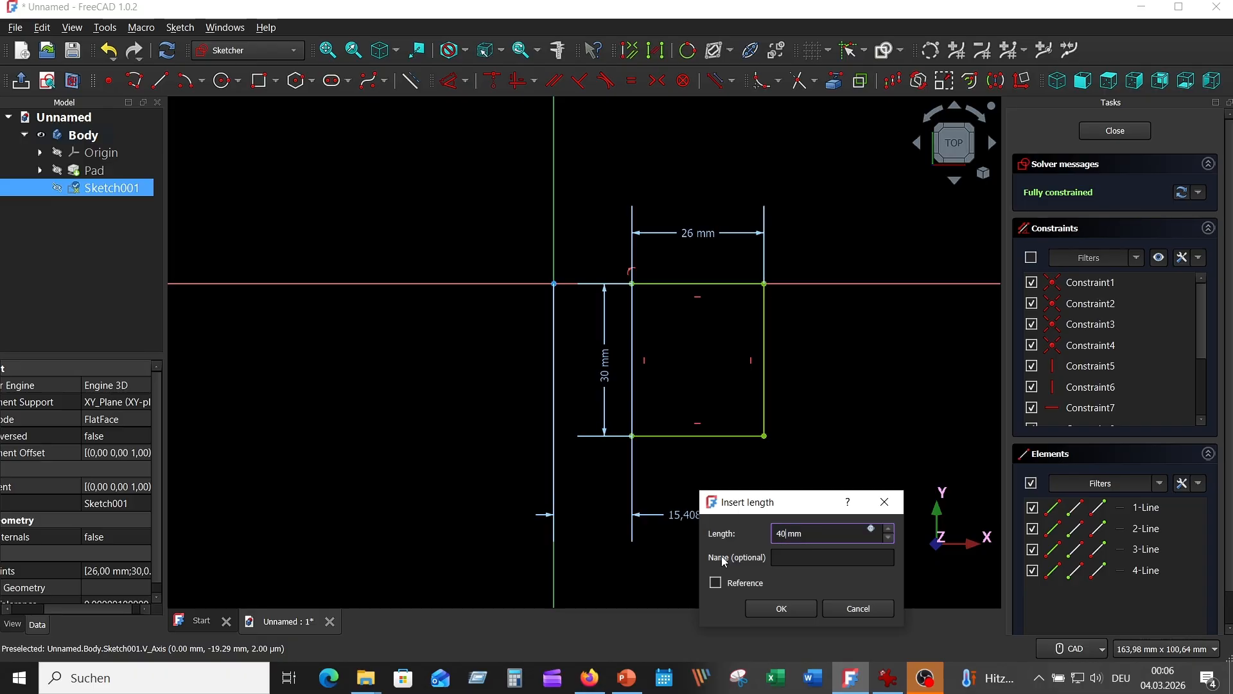
key("BackSpace")
key("BackSpace")
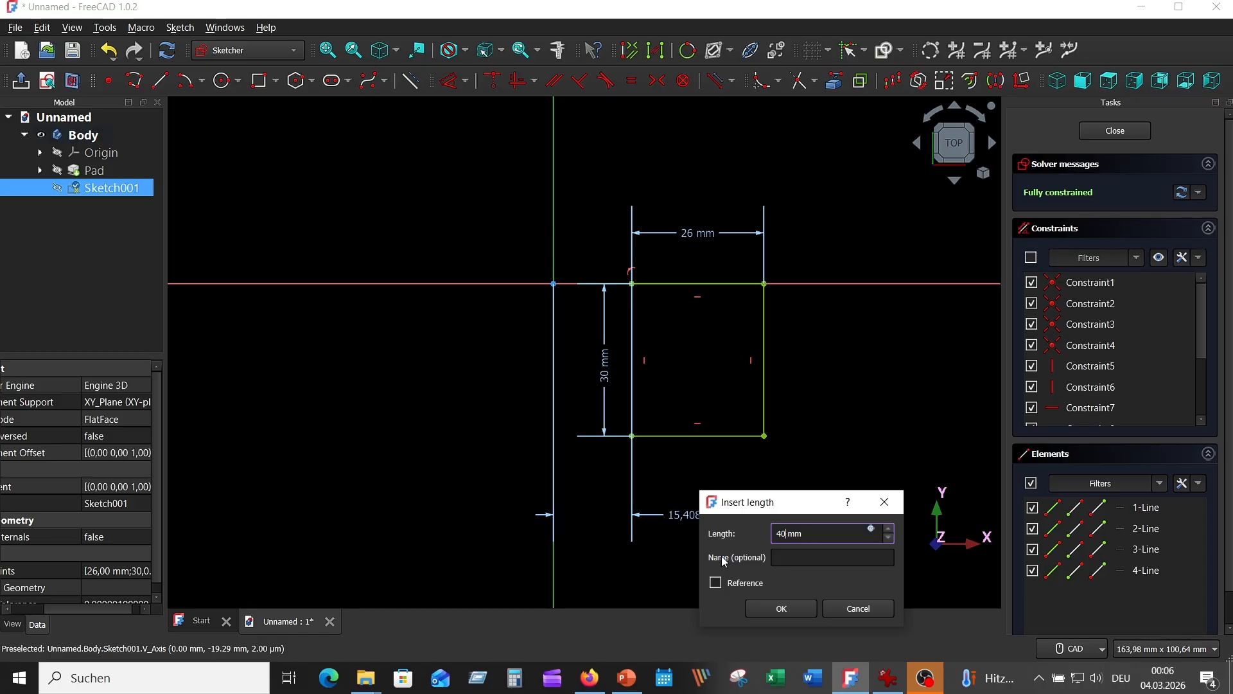
type("-13")
left_click(782, 612)
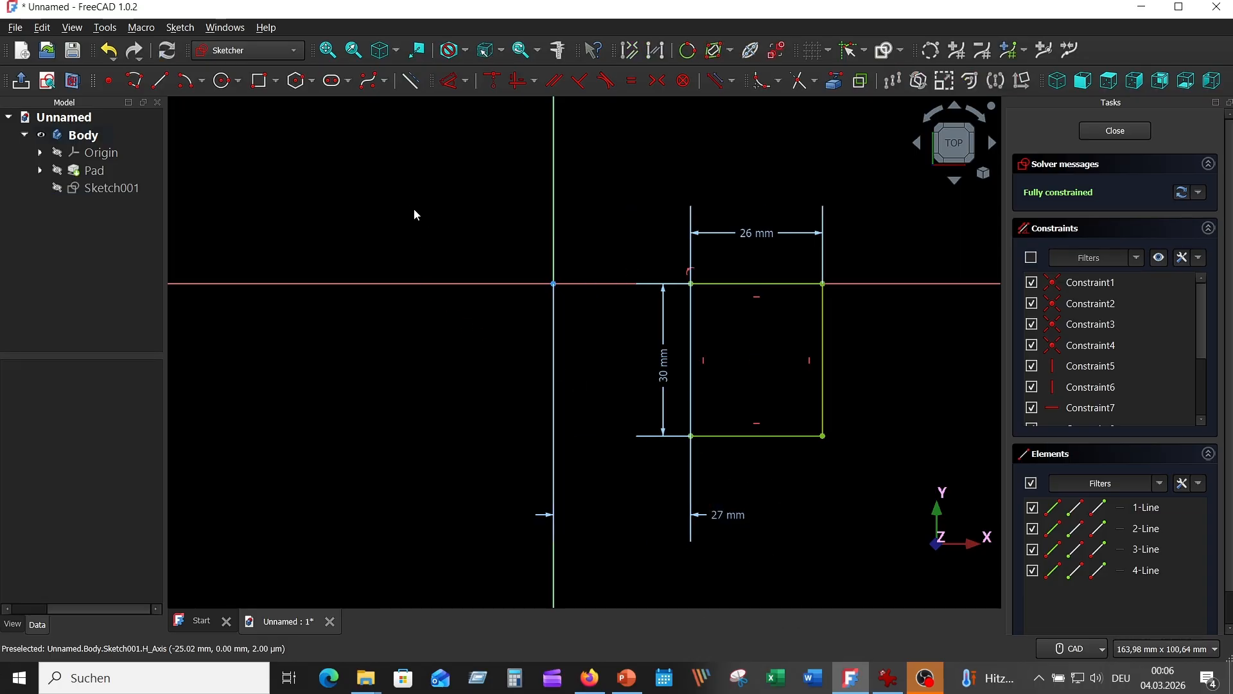
Step: Draw a 13 mm radius circle centred on the rectangle's bottom edge, and trim its upper half and that edge to leave a rounded end
left_click(222, 83)
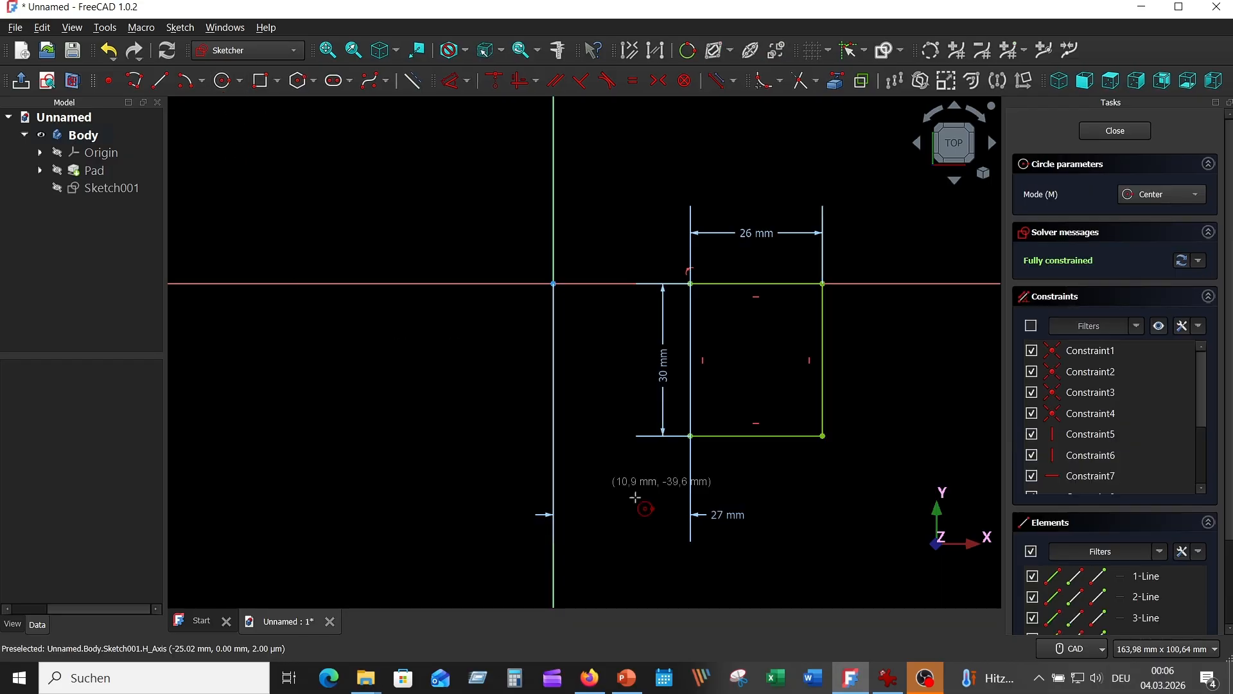
left_click(756, 436)
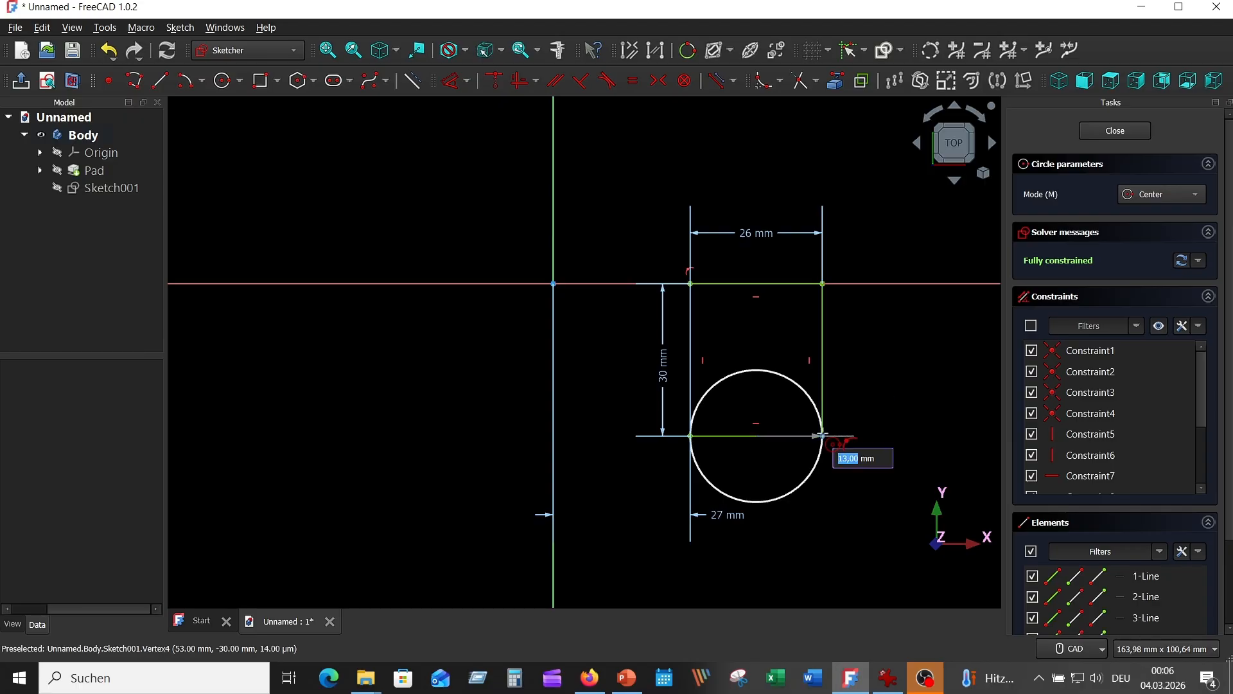
left_click(823, 436)
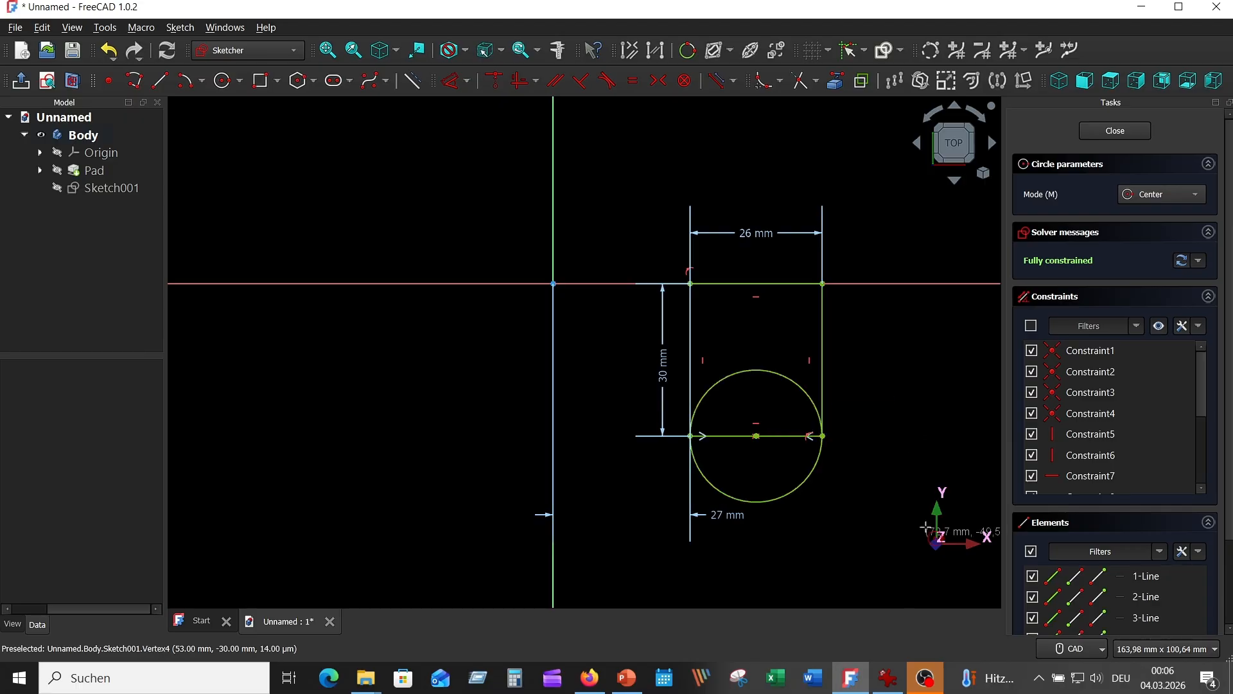
right_click(950, 381)
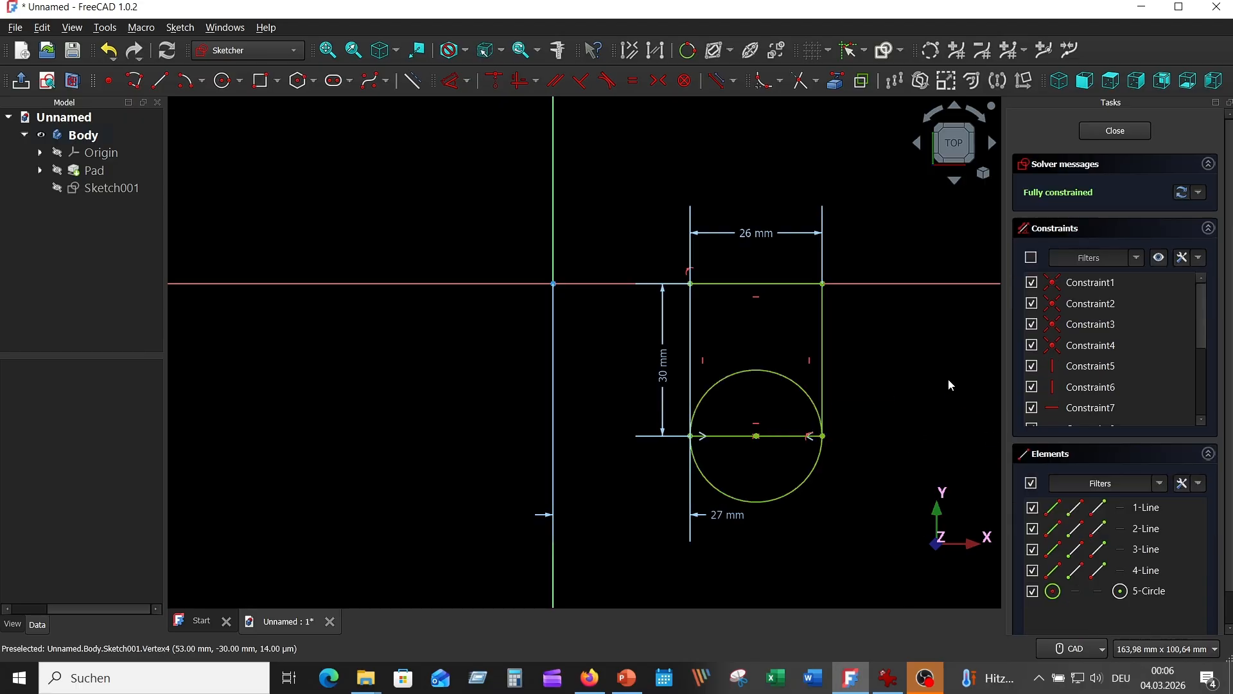
left_click(800, 80)
left_click(803, 393)
left_click(776, 436)
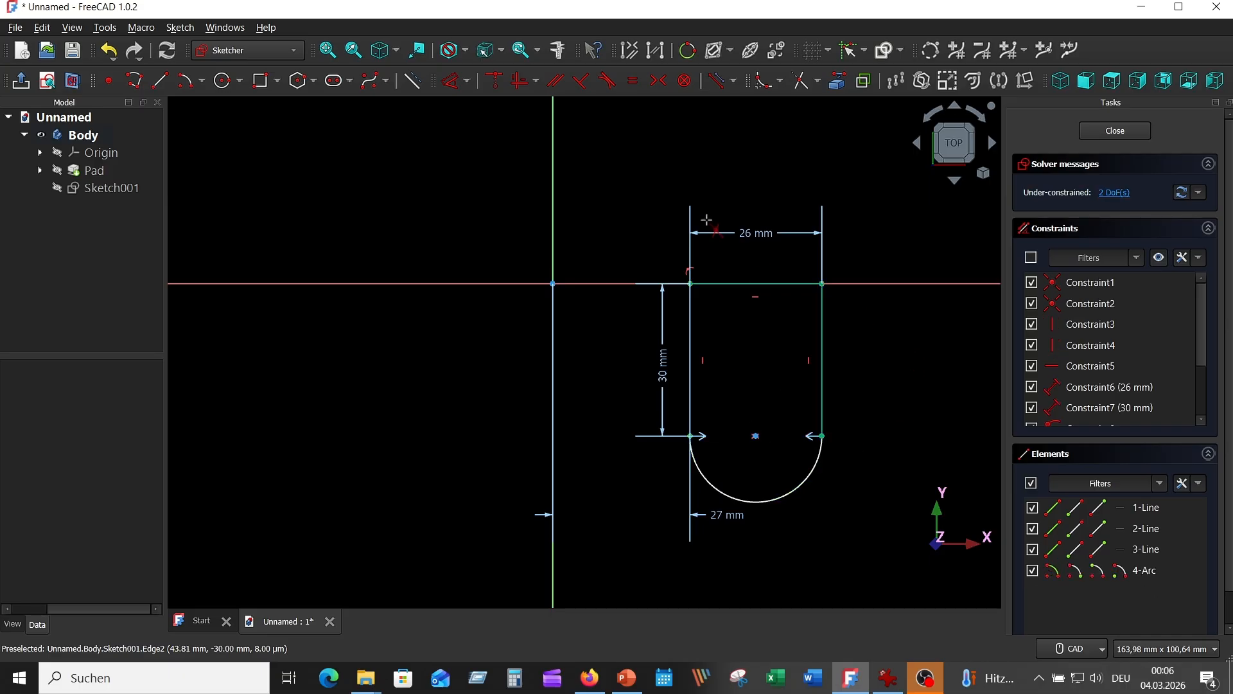
Step: Consult the reference drawing, draw a 7,5 mm radius hole concentric with the rounded end and move its radius dimension above the circle
left_click(888, 678)
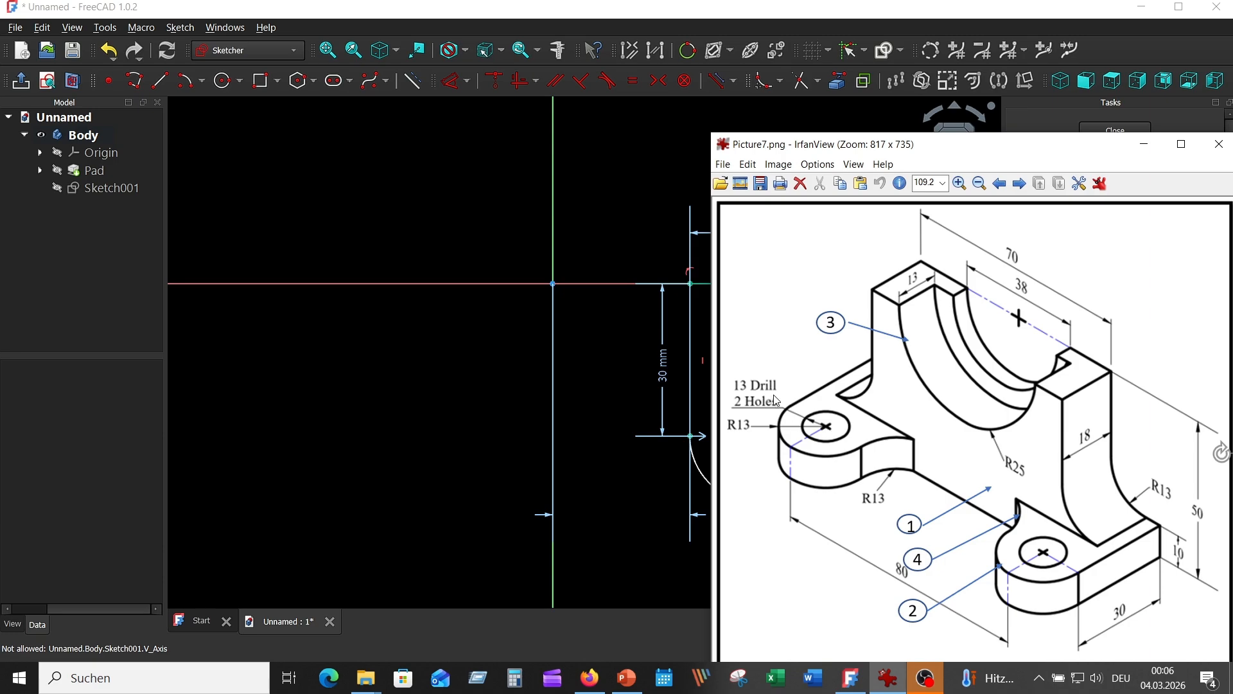
left_click(601, 225)
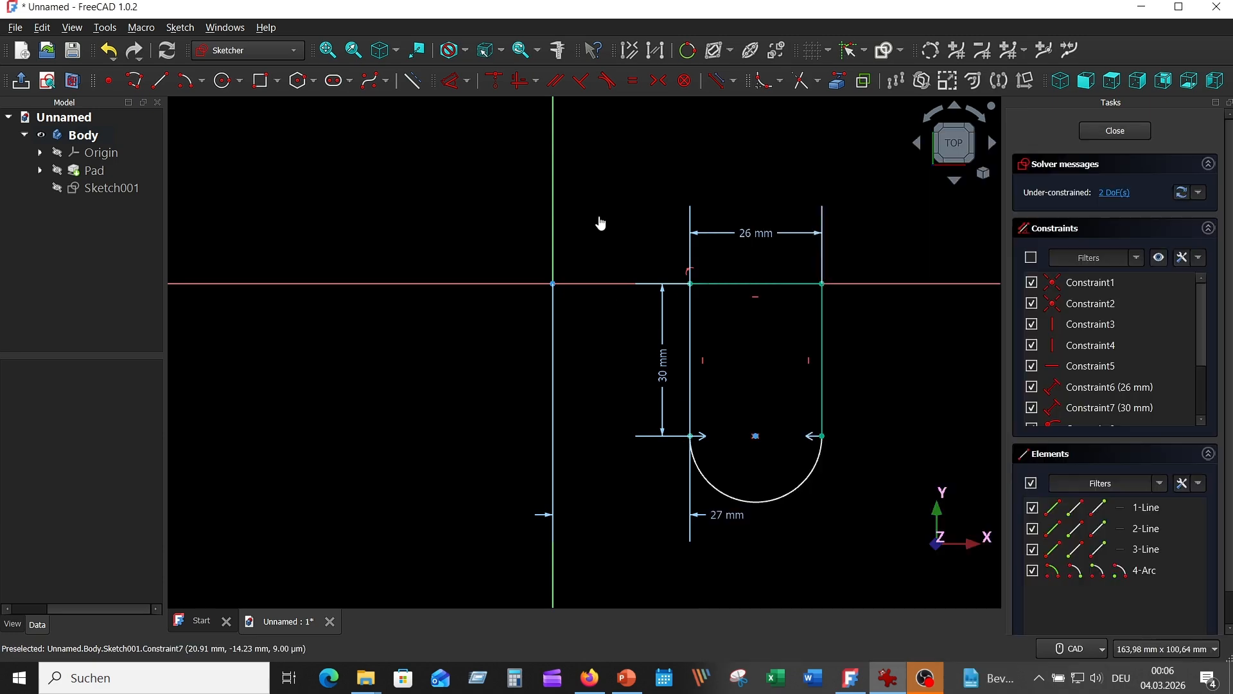
left_click(223, 81)
left_click(756, 436)
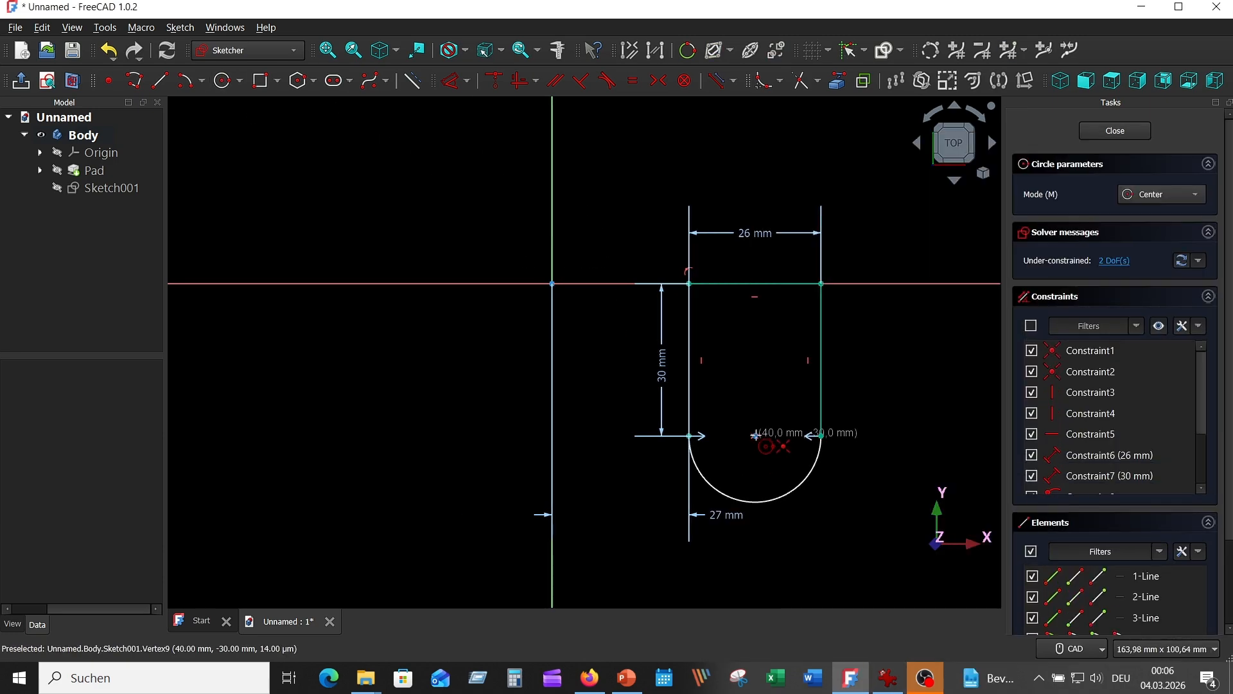
type("7")
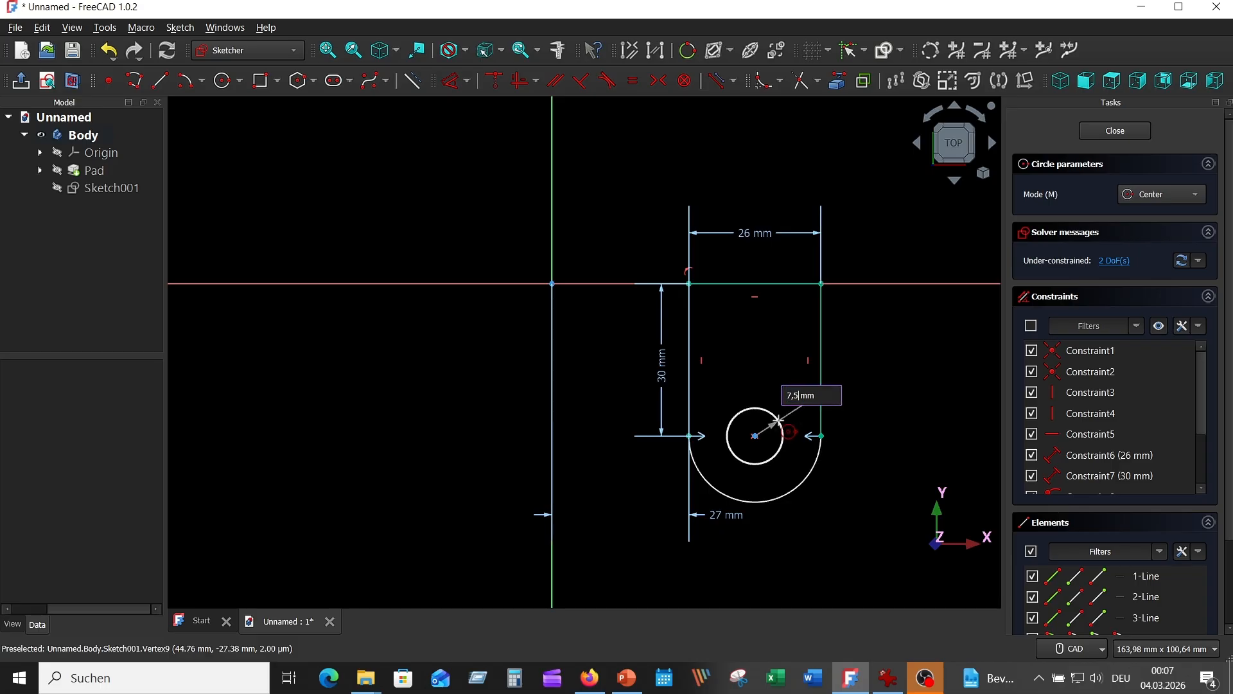
type(",5")
key("Return")
right_click(902, 324)
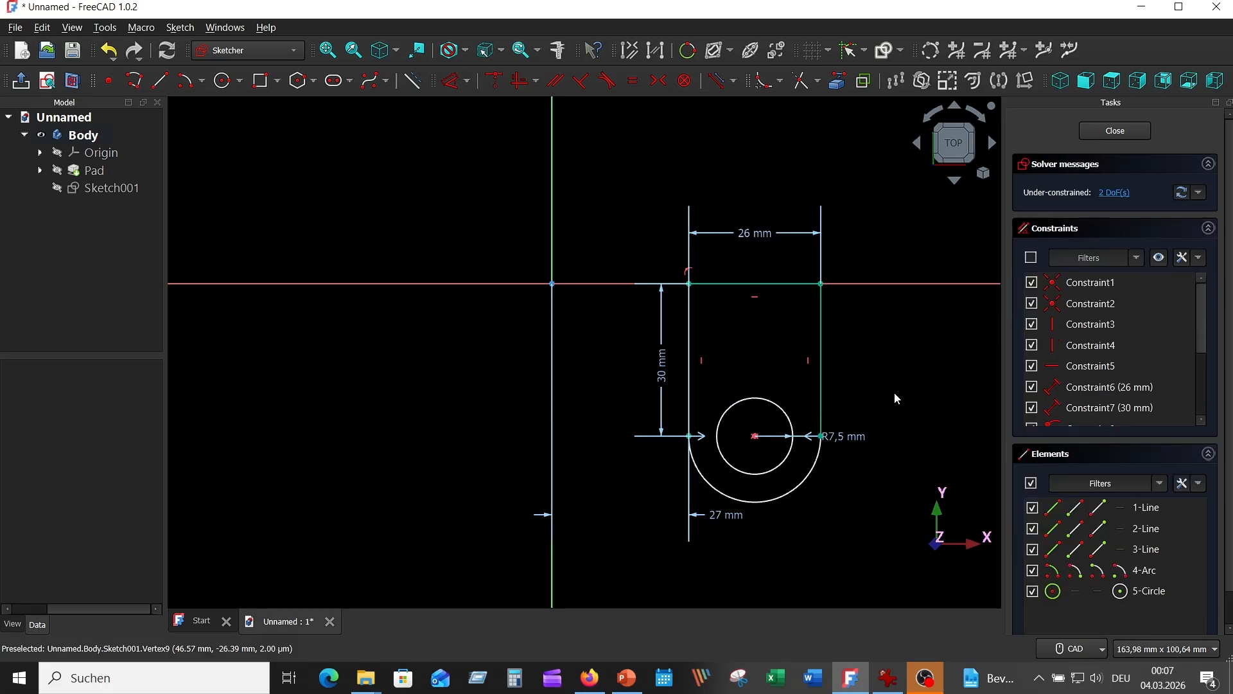
left_click_drag(846, 436, 739, 327)
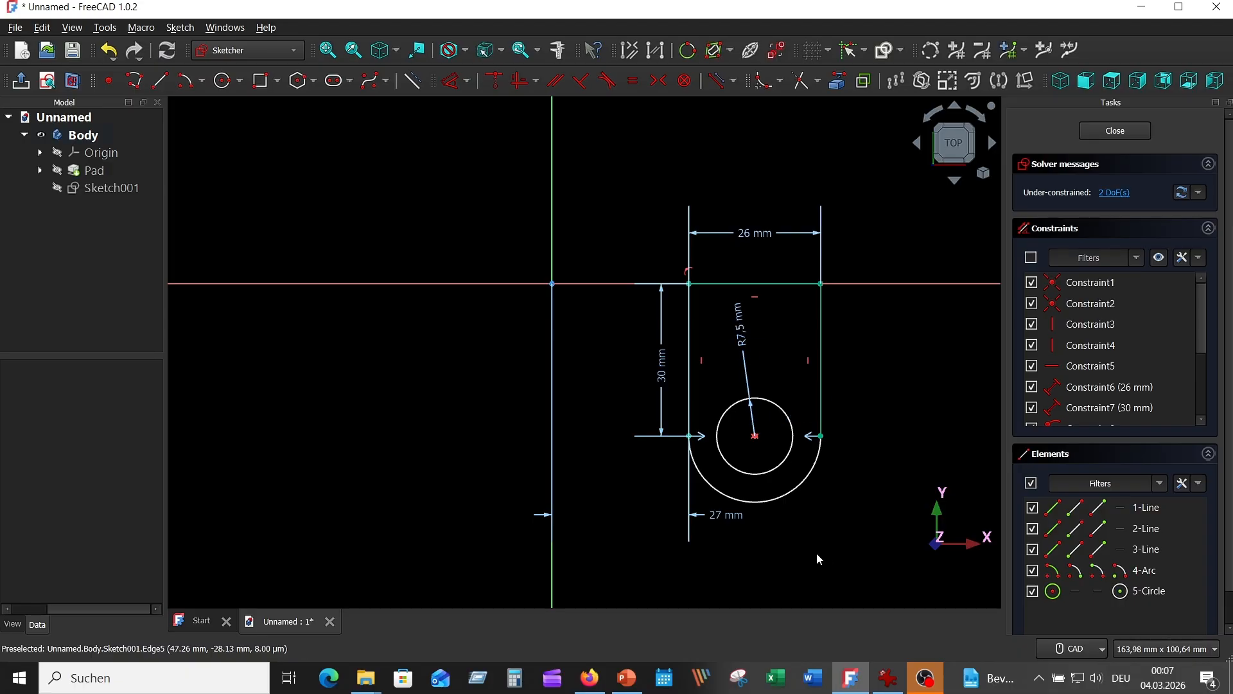
Step: Make the lug's right edge tangent to its rounded end and move the 27 mm dimension up between the vertical axis and the left edge
left_click(822, 415)
left_click(819, 454)
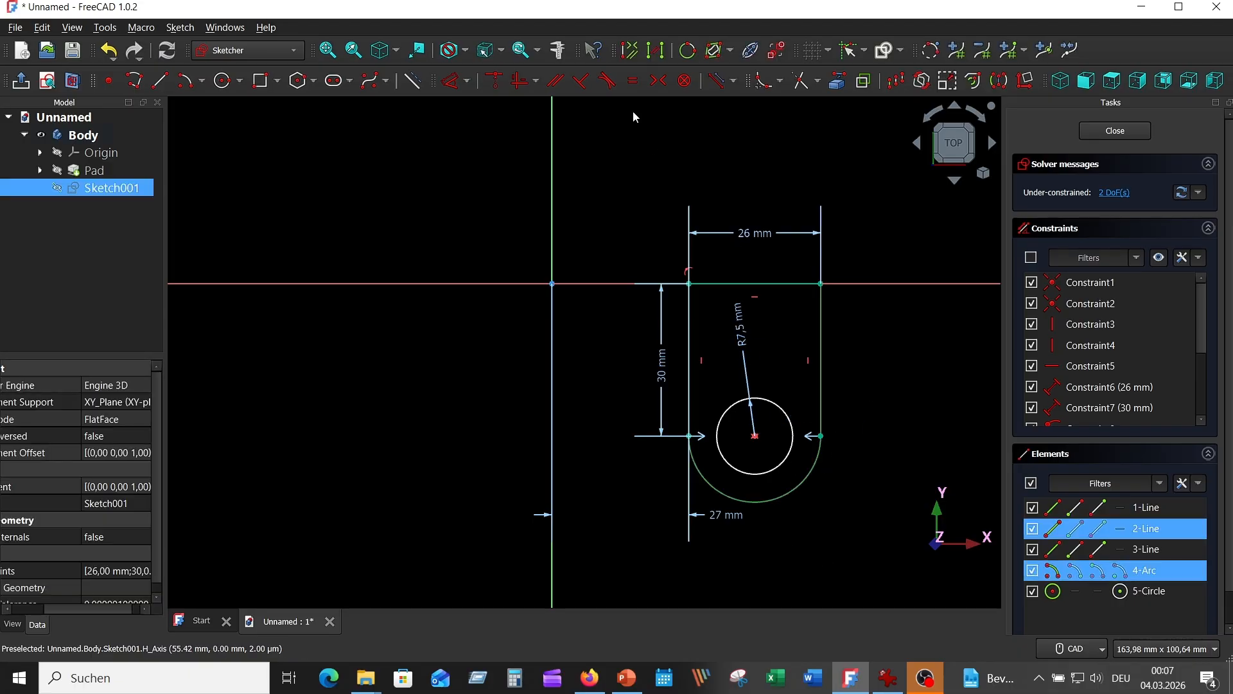
left_click(611, 83)
left_click(690, 404)
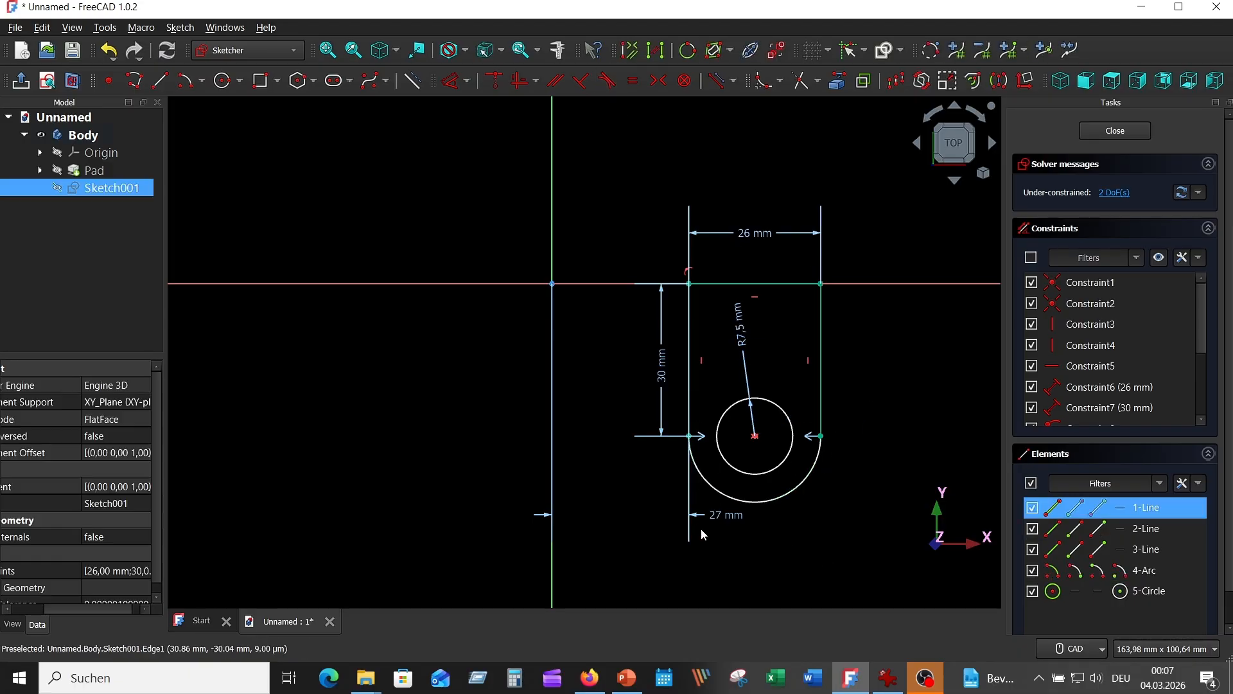
left_click(641, 355)
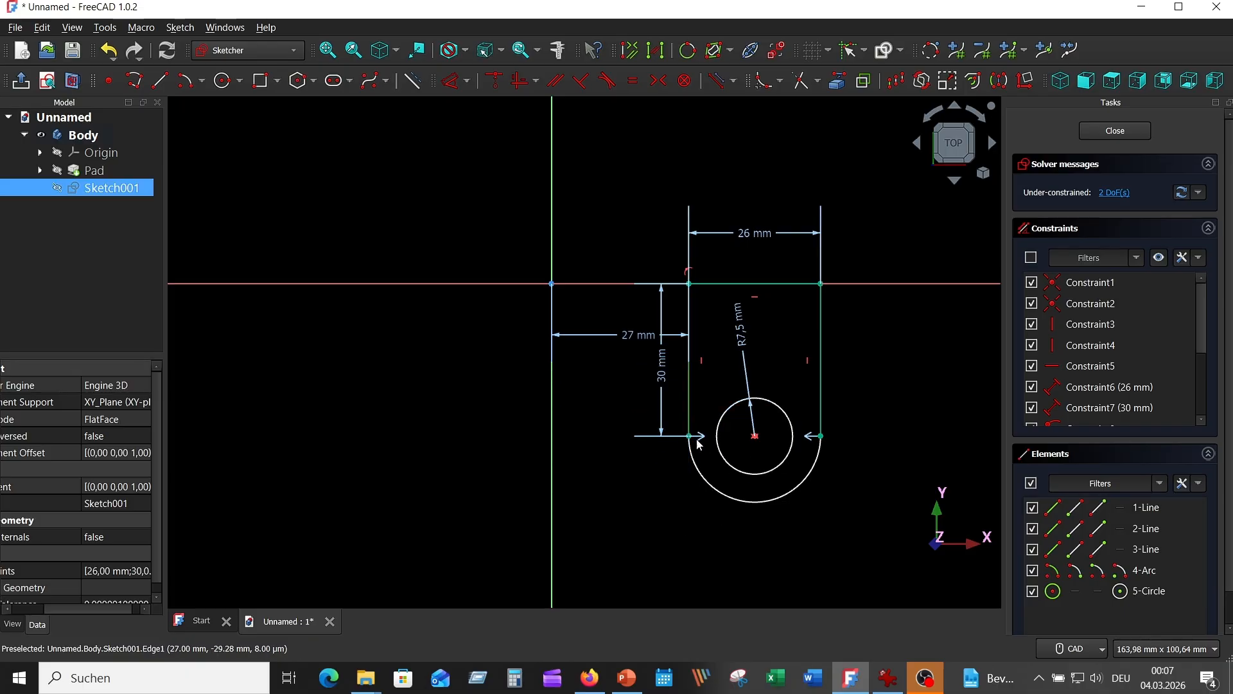
Step: Constrain the rounded end's arc angle to 180° and close the lug sketch
left_click(470, 83)
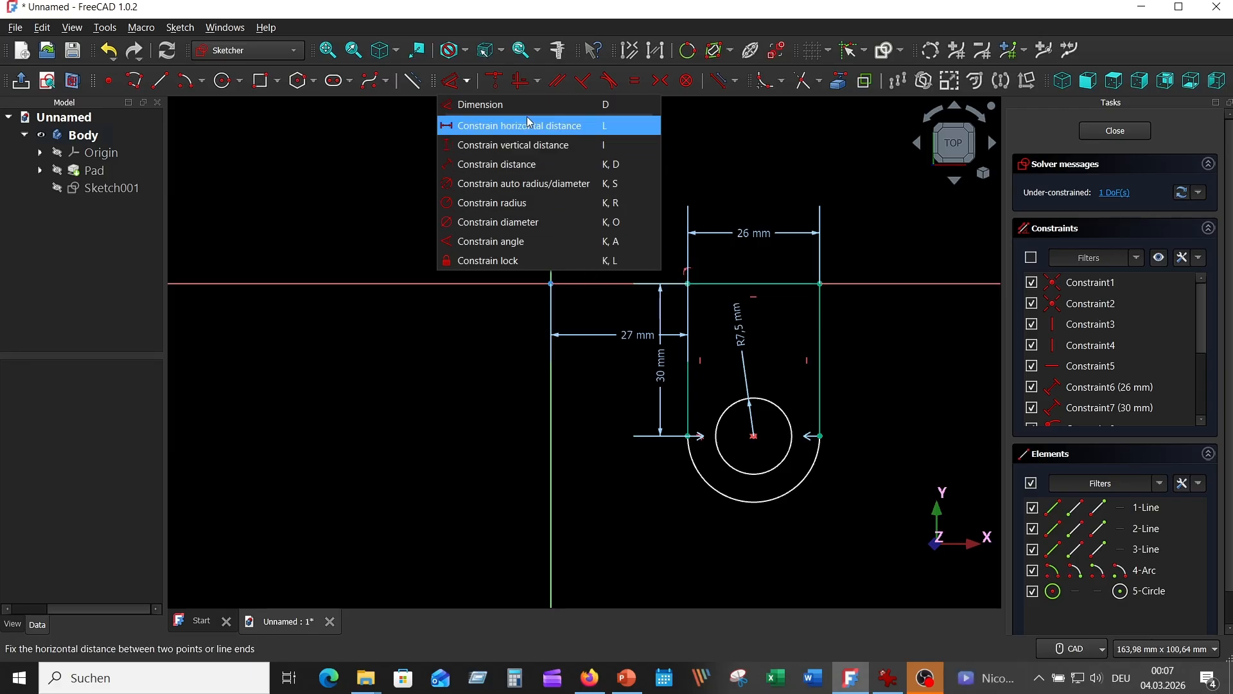
left_click(479, 104)
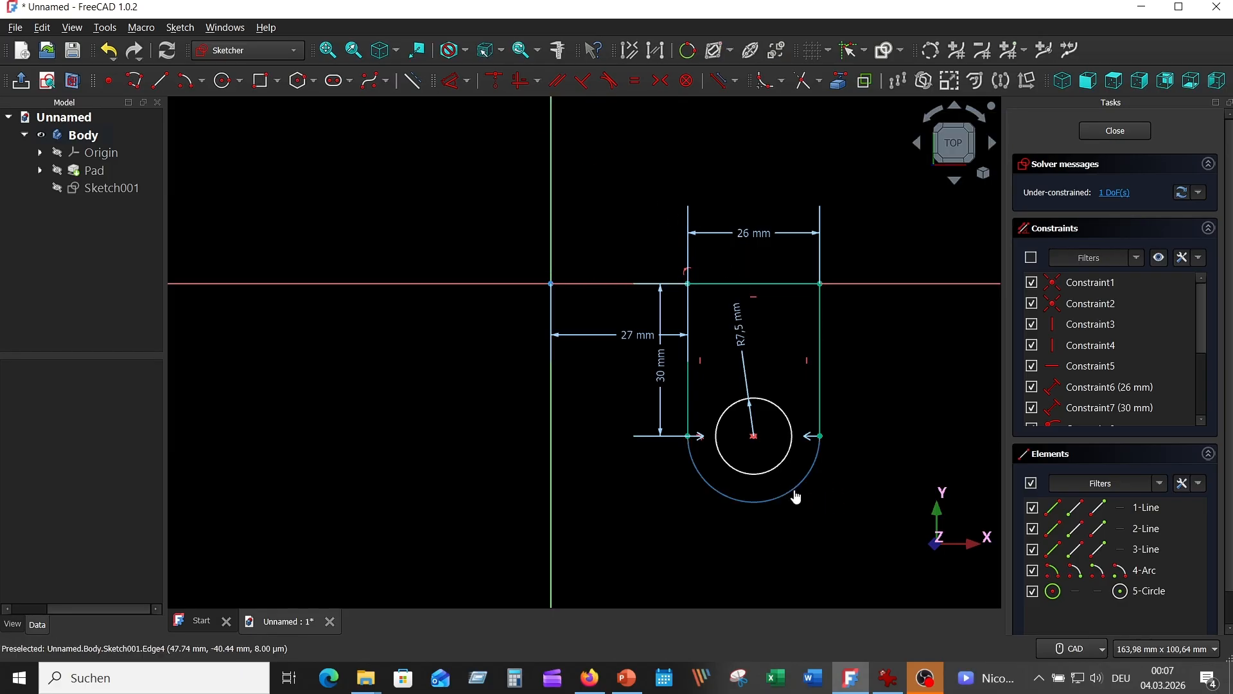
left_click(796, 497)
left_click(812, 536)
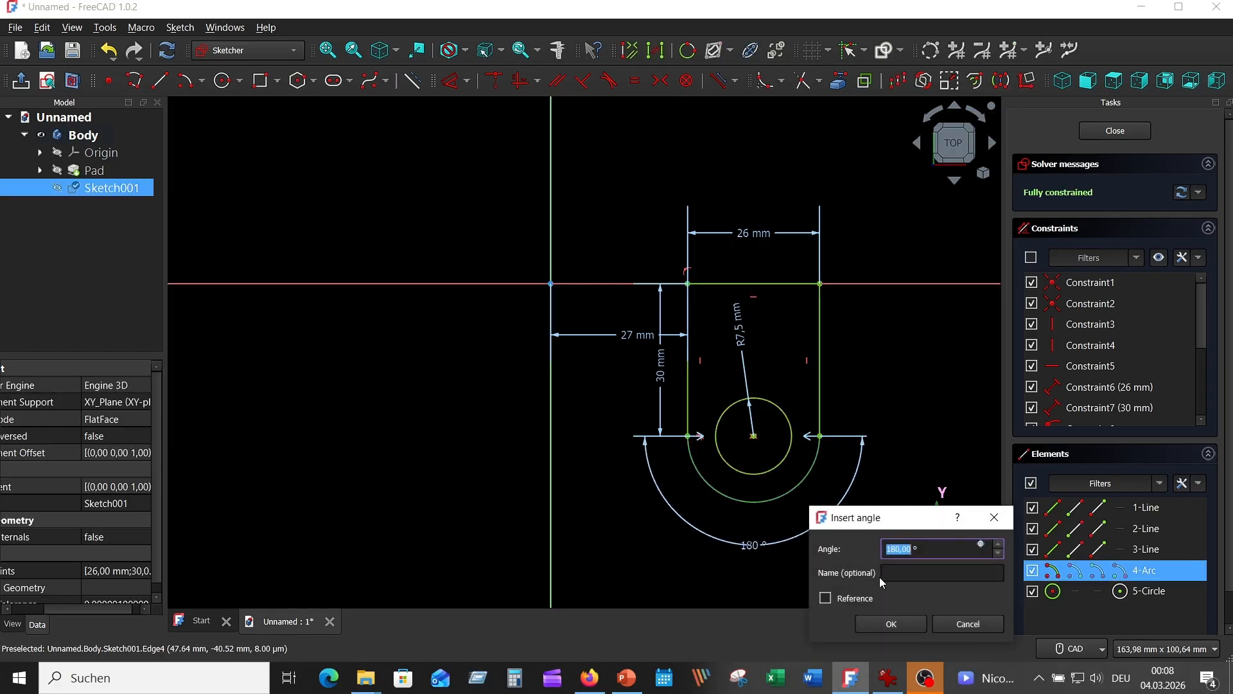
left_click(891, 622)
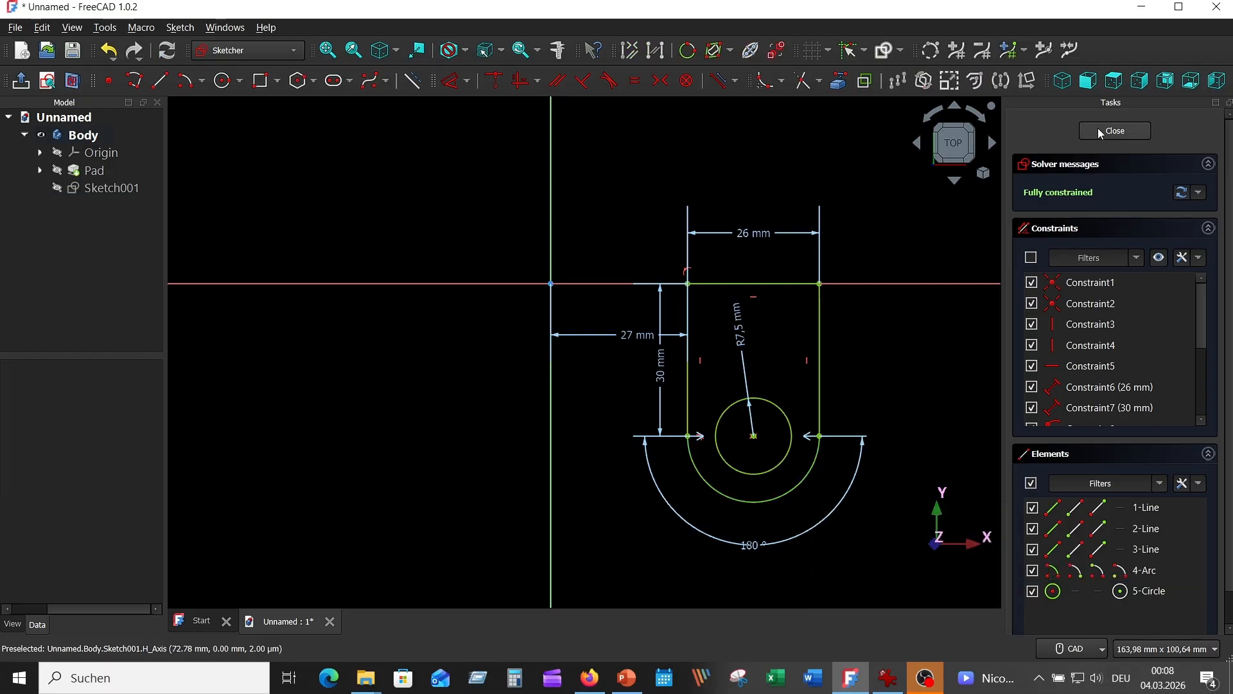
key("Escape")
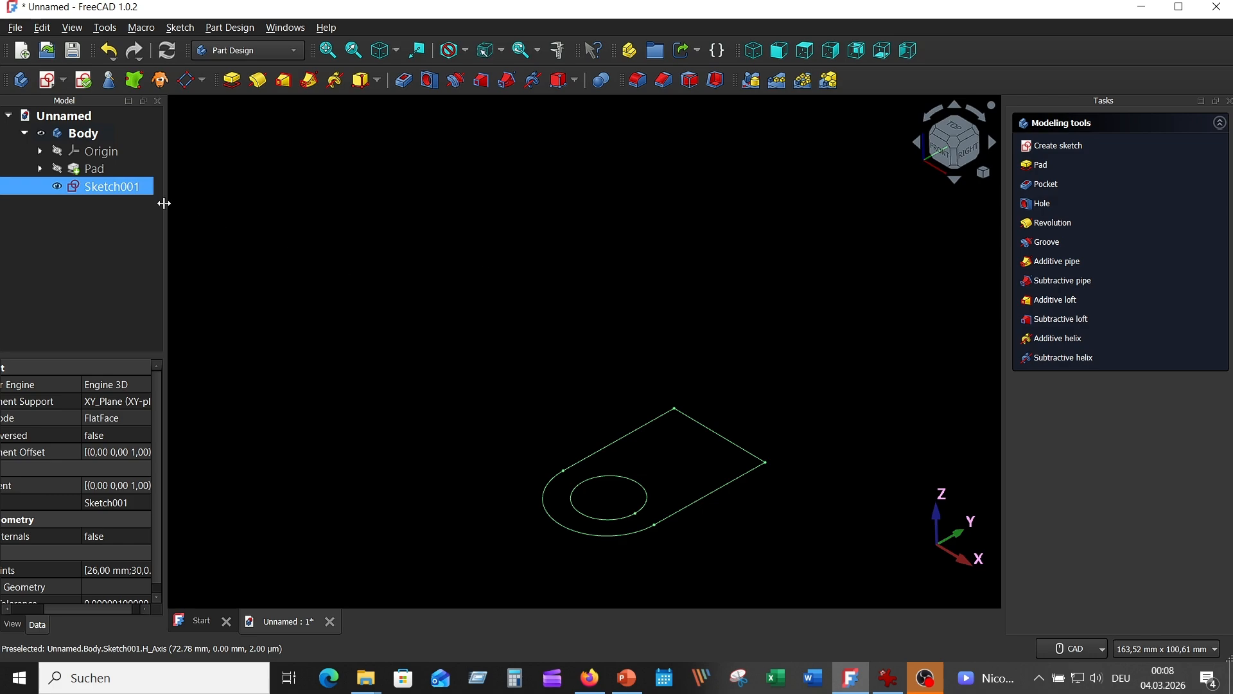
Step: Show the hidden upright pad together with the lug sketch
left_click(72, 169)
key("space")
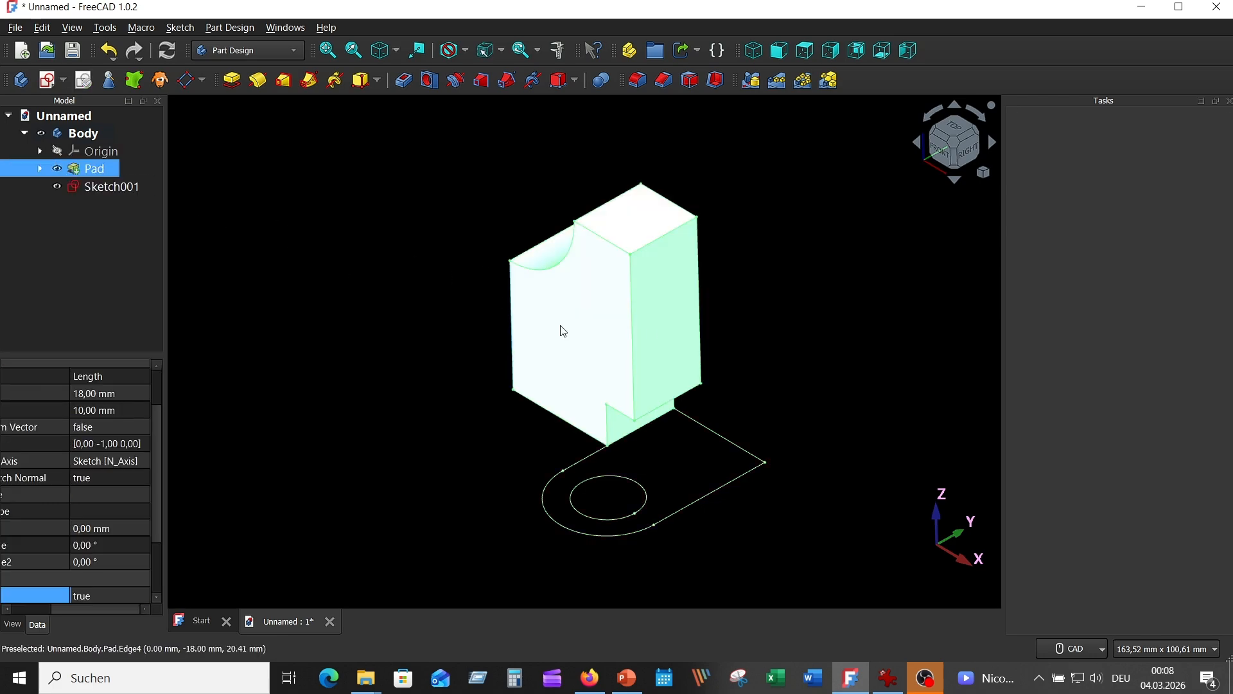
key("1")
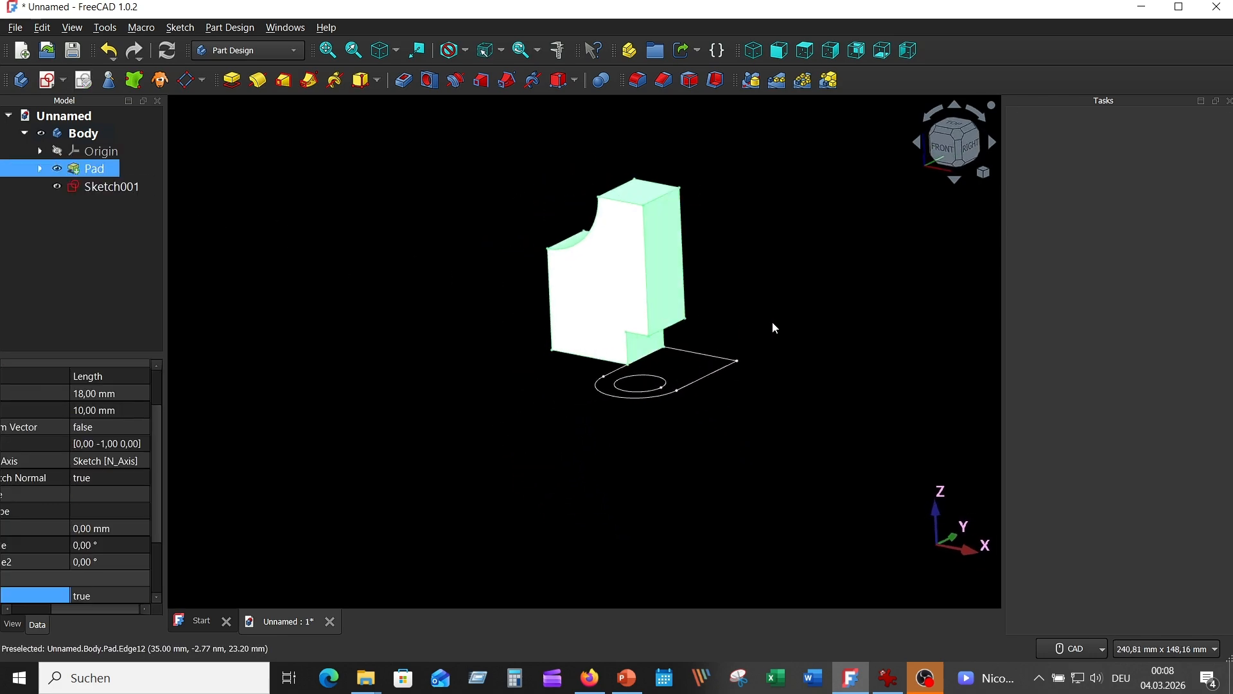
middle_click_drag(773, 322, 738, 386)
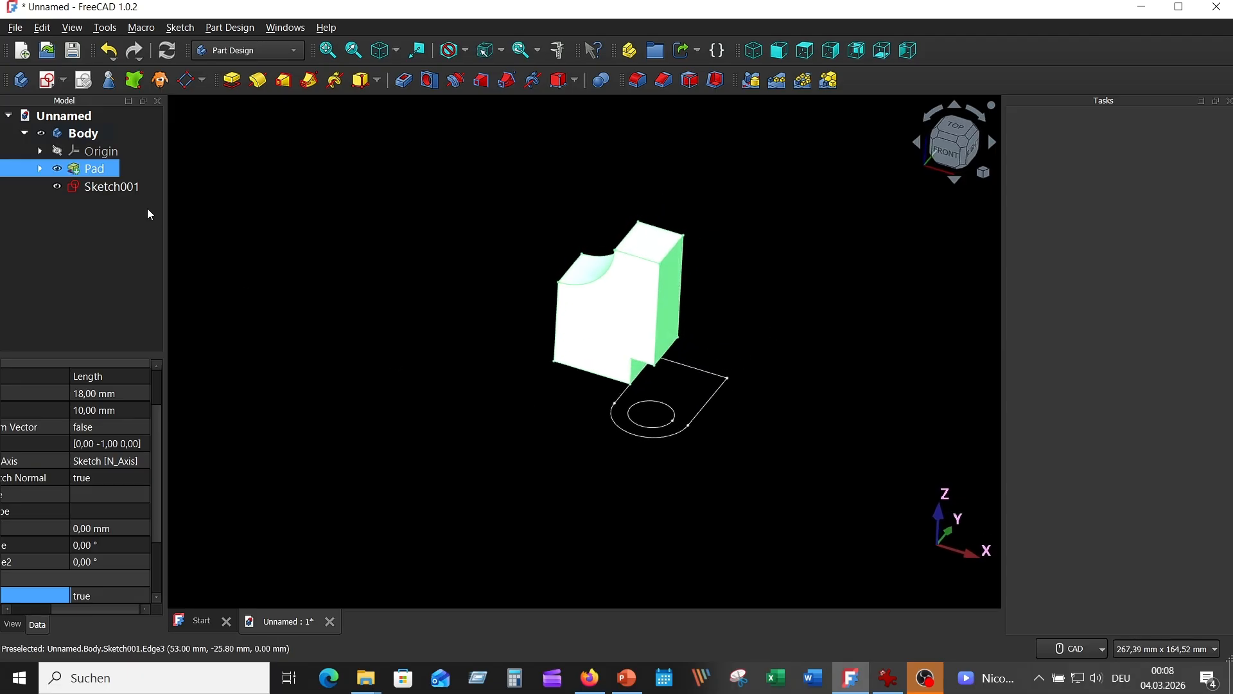
Step: Pad the lug sketch to a length of 10 mm
left_click(113, 187)
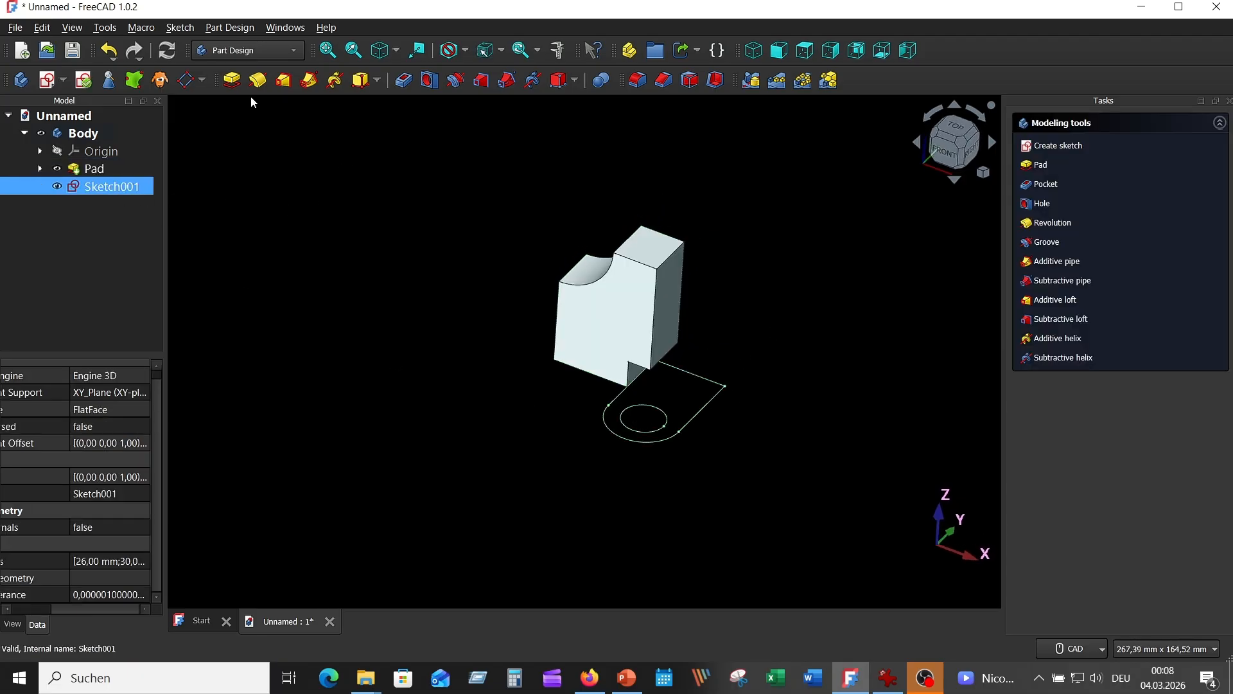
left_click(231, 79)
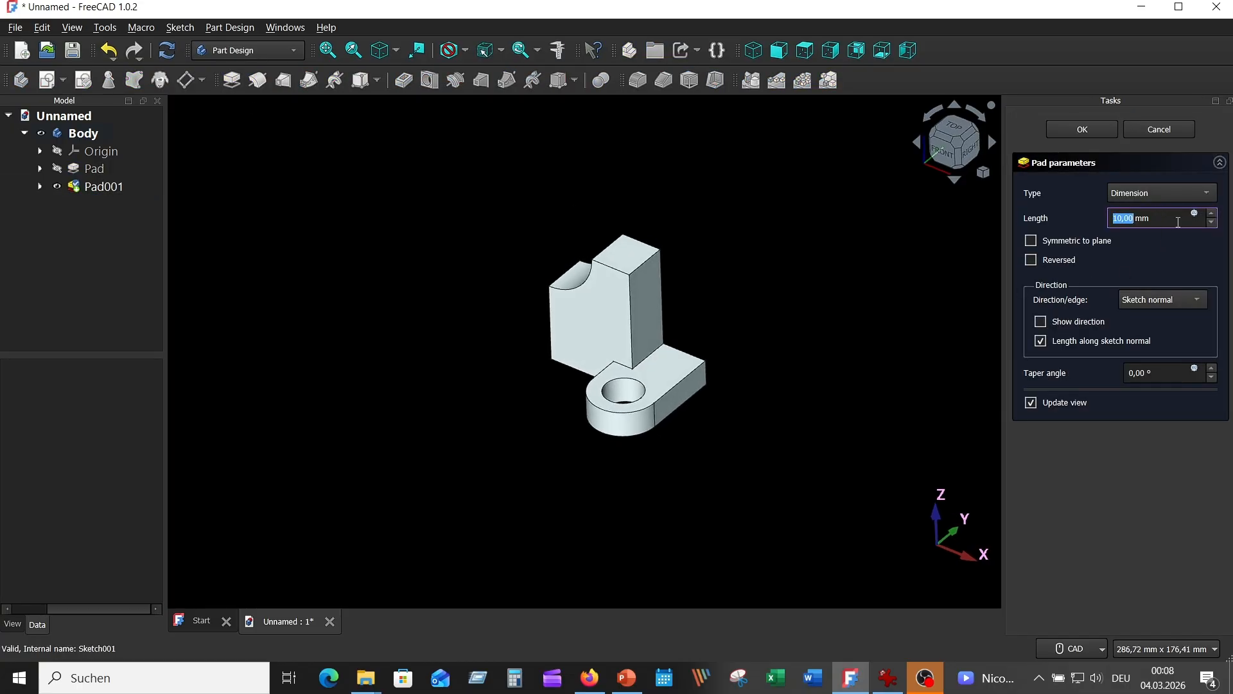
left_click(1150, 221)
left_click(1098, 239)
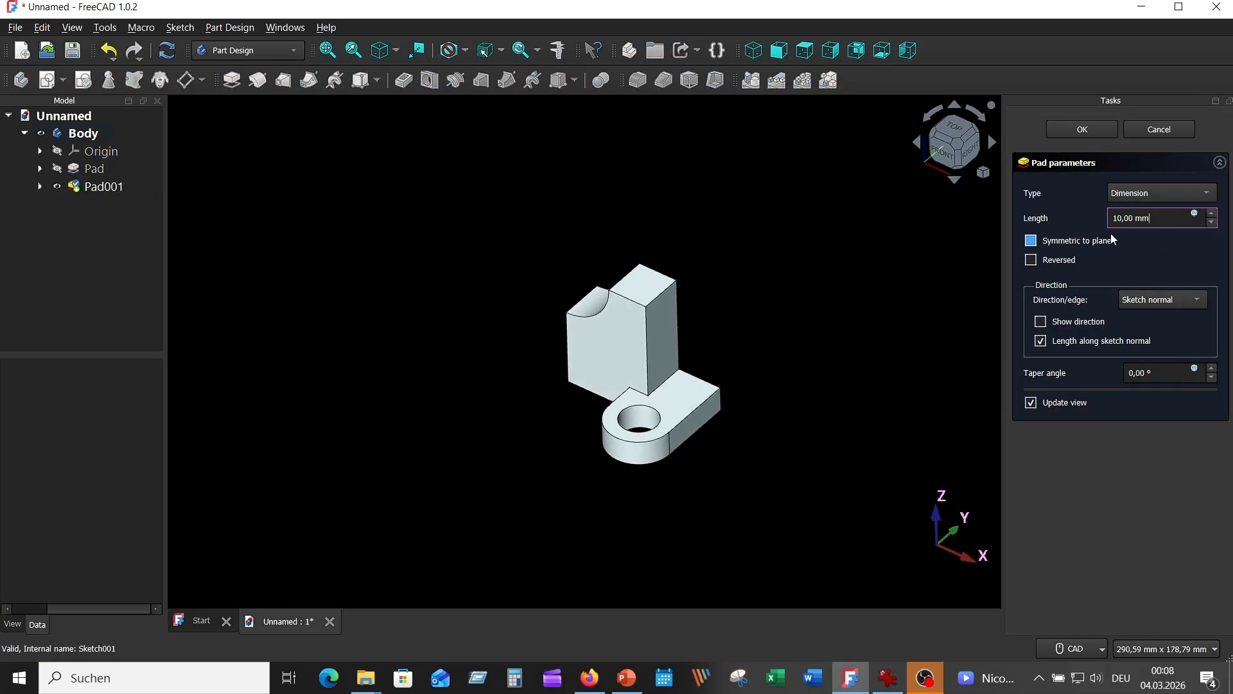
left_click(1102, 239)
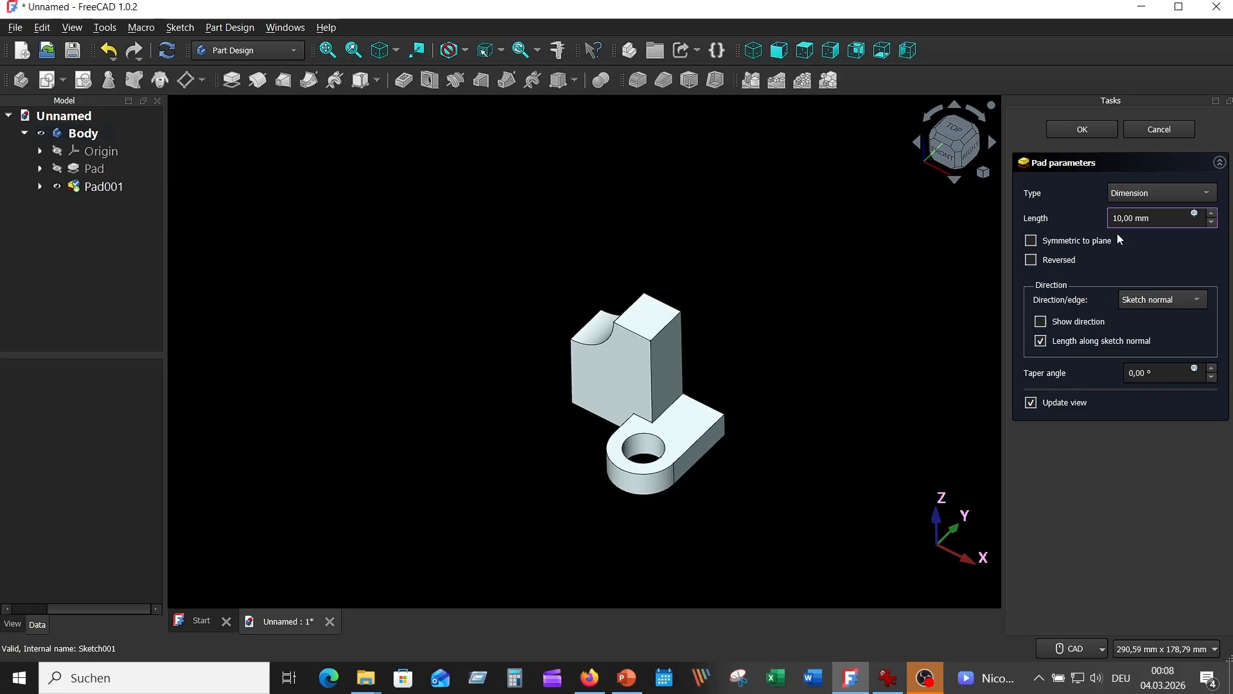
left_click(1079, 131)
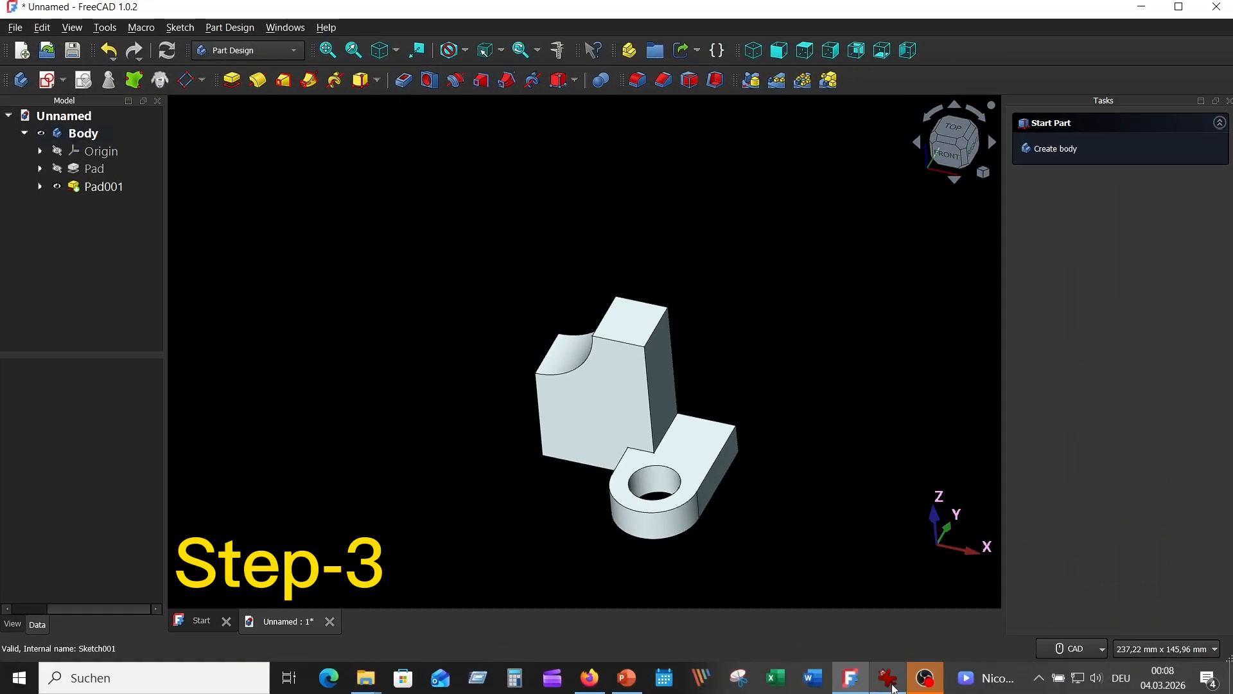
Step: Start a sketch on the upright's front face and project its concave arc, top edge and inner vertical edge as external geometry
left_click(891, 681)
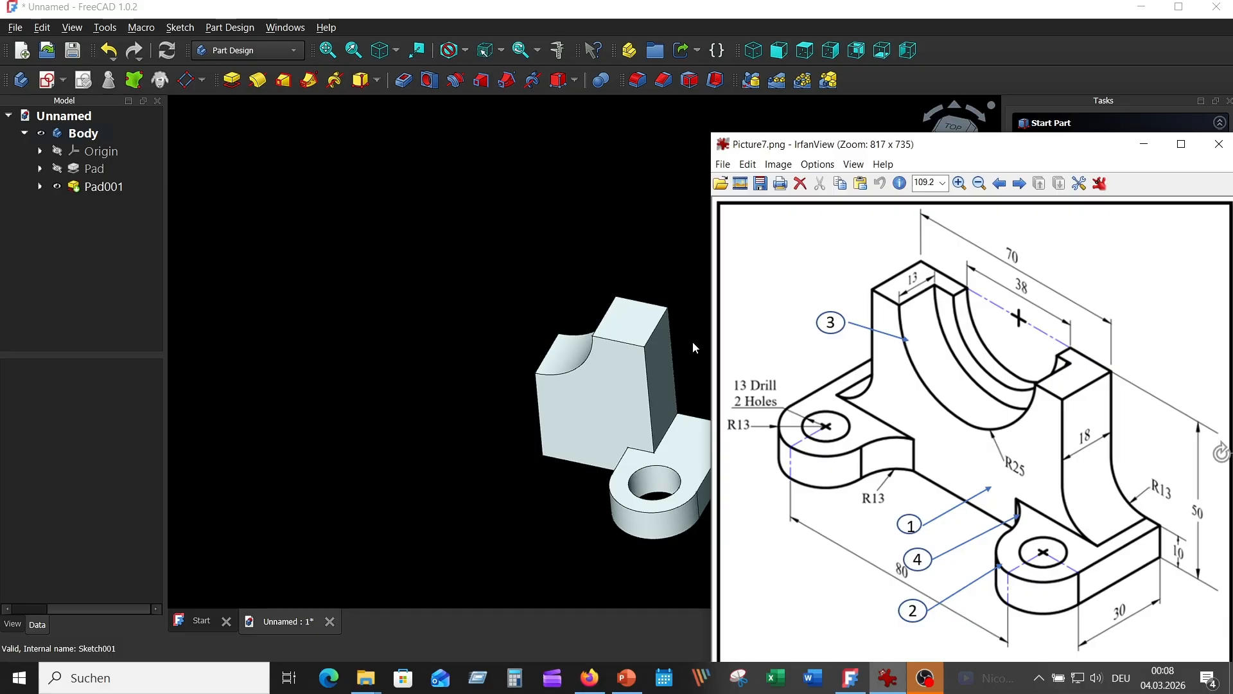
left_click(566, 387)
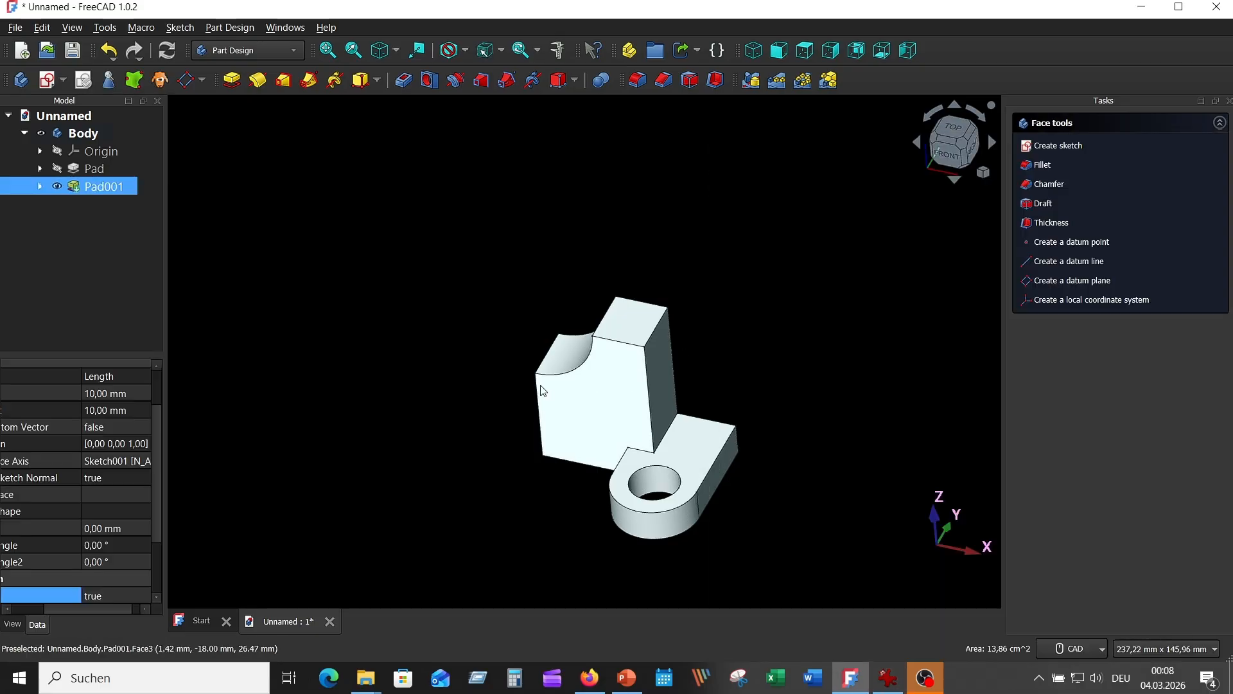
left_click(49, 81)
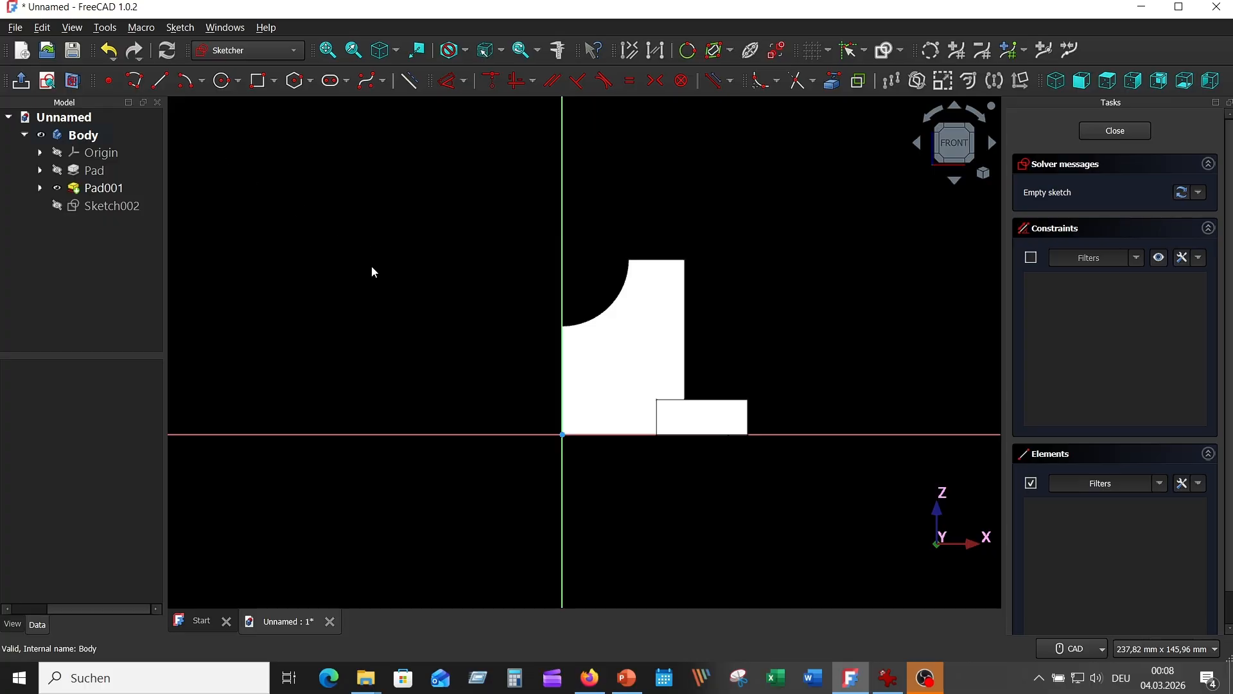
left_click(833, 81)
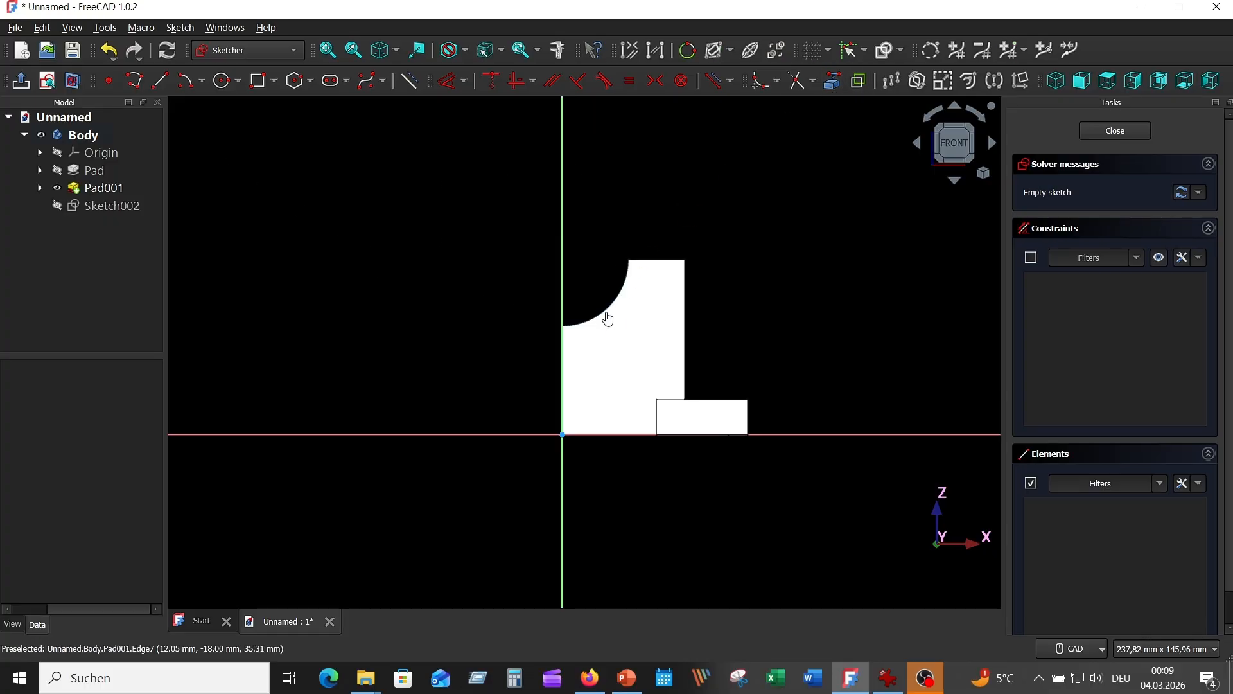
left_click(606, 313)
left_click(663, 259)
left_click(562, 354)
right_click(386, 250)
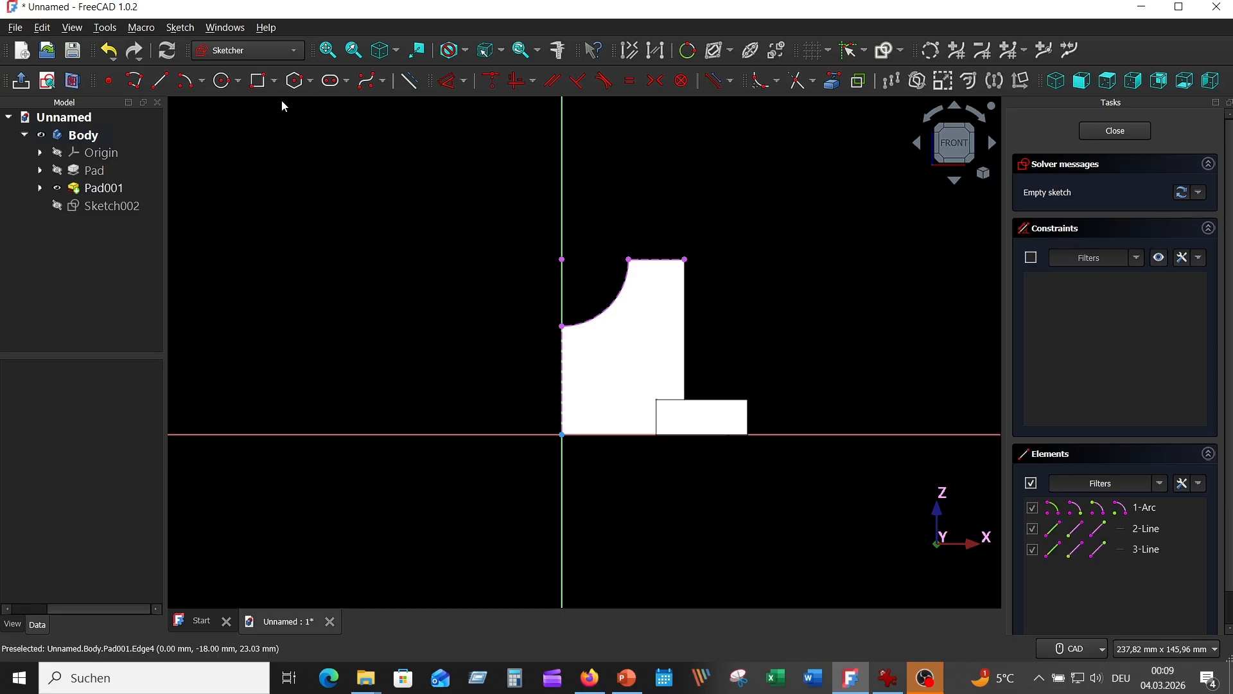
Step: Draw a 25 mm radius circle centred on the projected arc's centre point
left_click(223, 81)
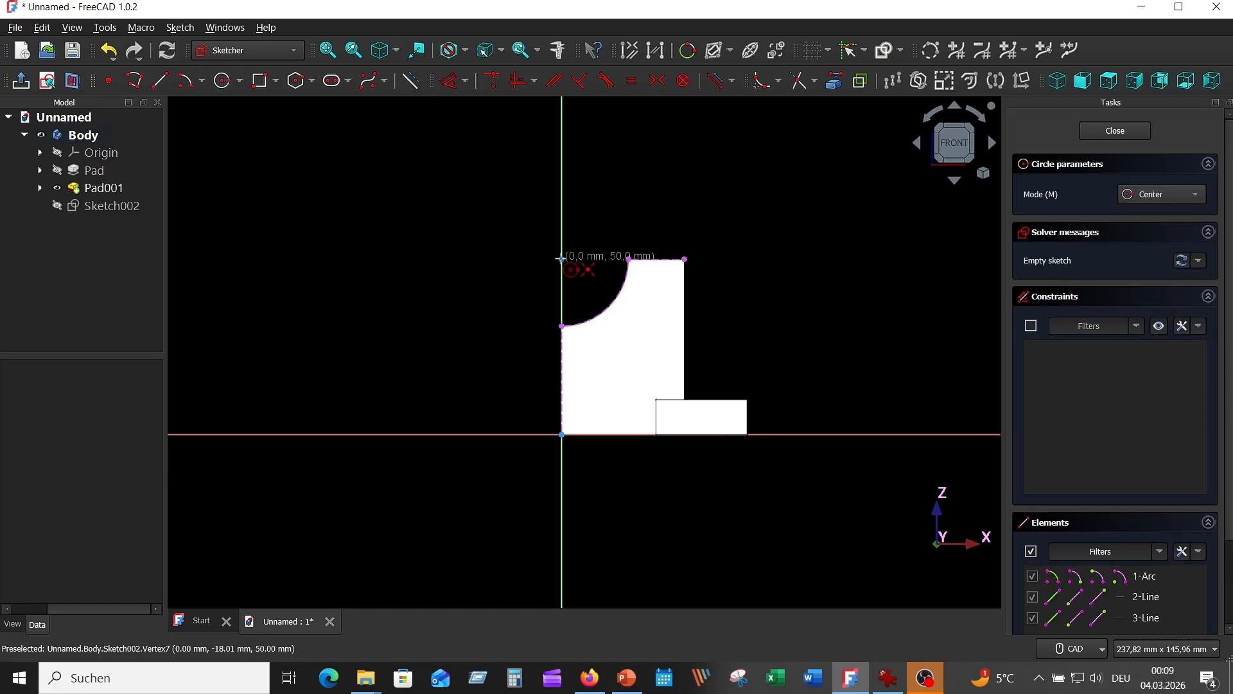
left_click(562, 259)
type("2")
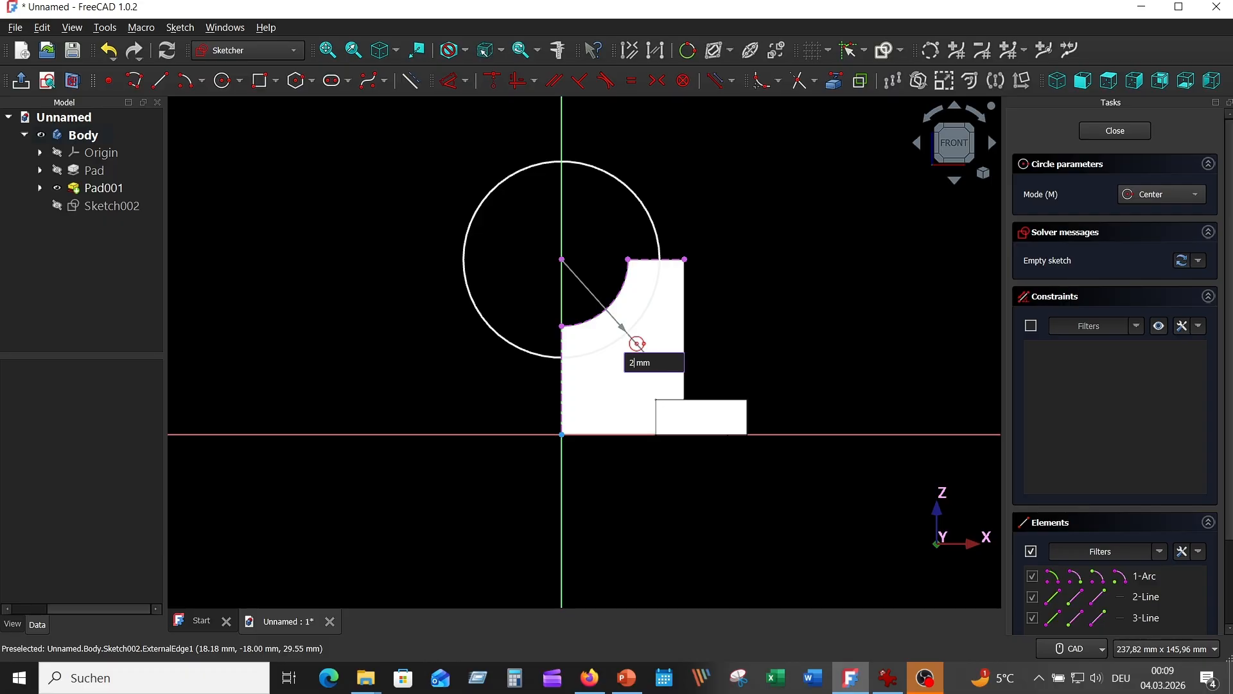
type("5")
key("Return")
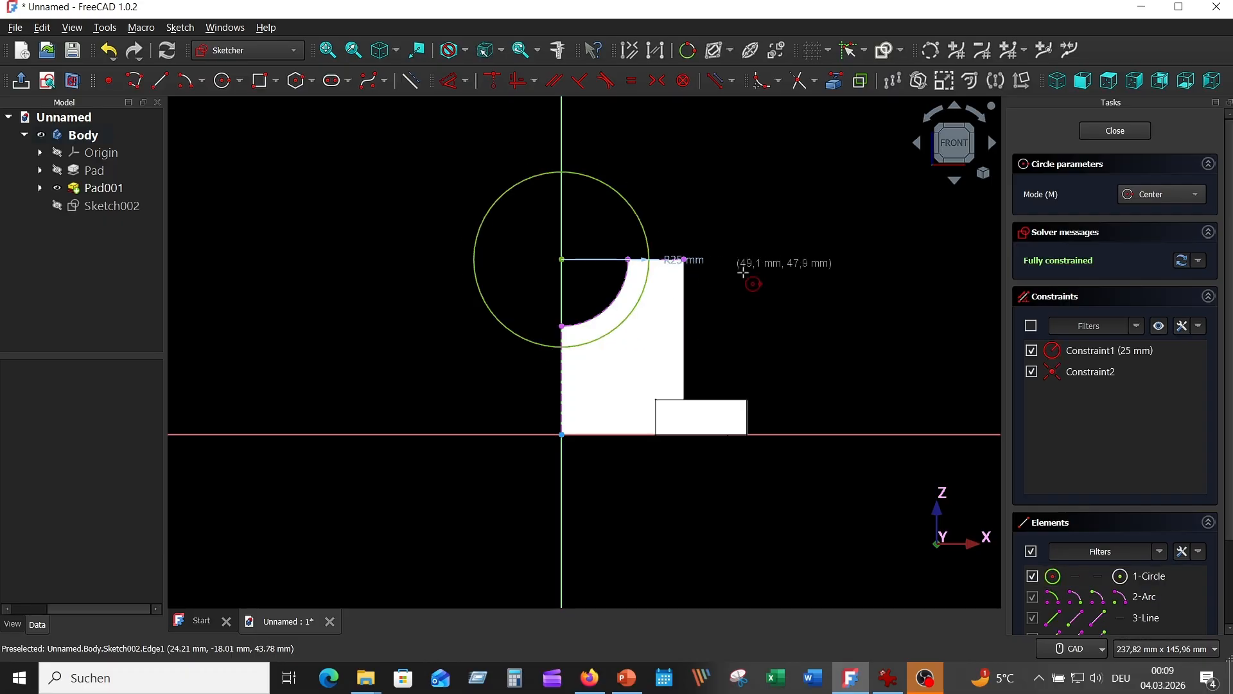
Step: Check the radius in the reference drawing, move the circle's radius dimension diagonally below the circle and close the sketch
left_click(888, 678)
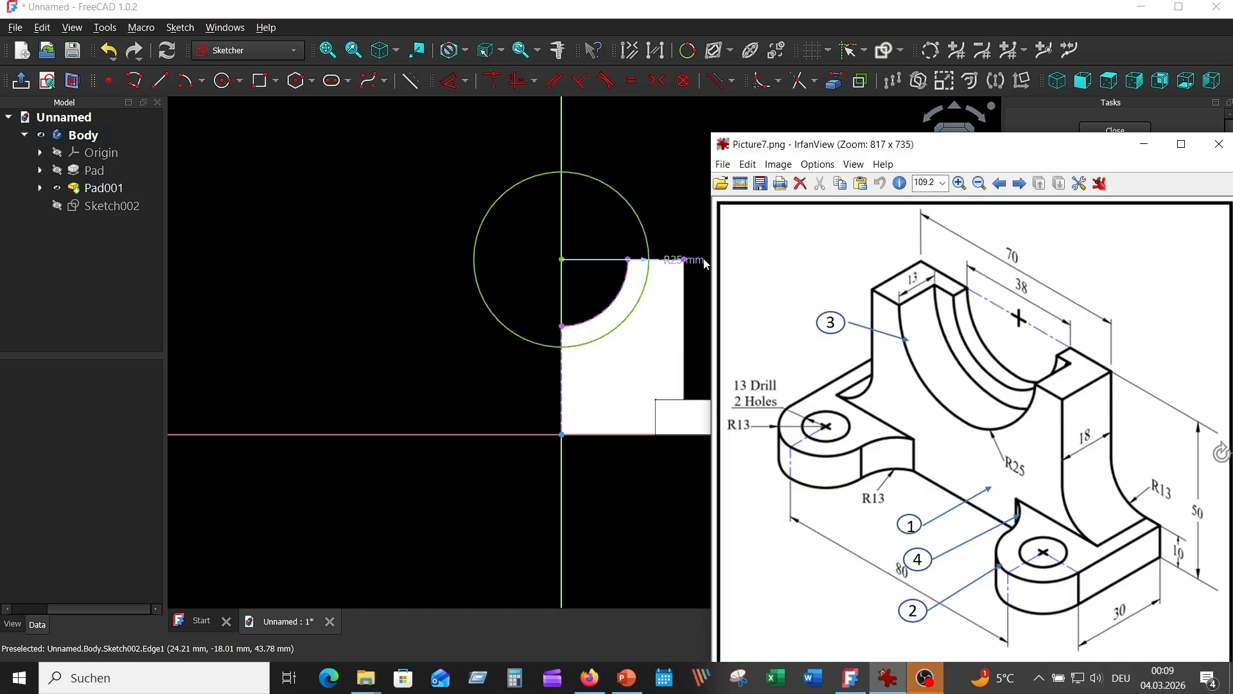
left_click_drag(697, 260, 666, 352)
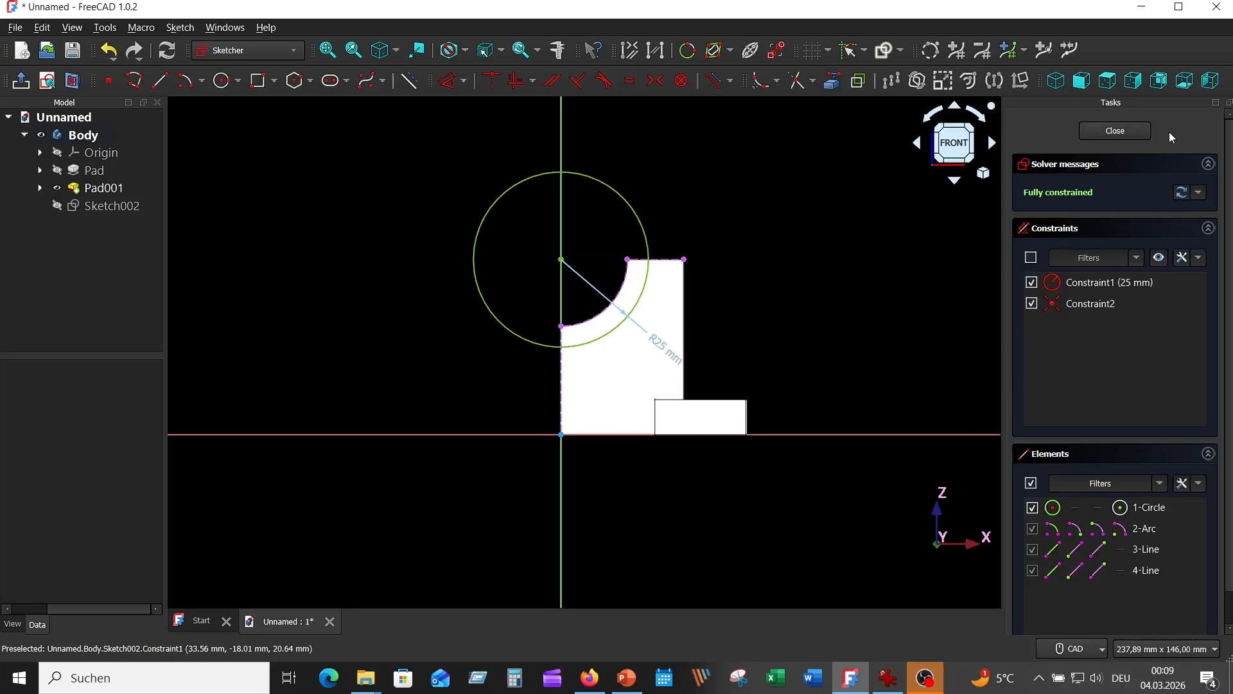
left_click(1129, 132)
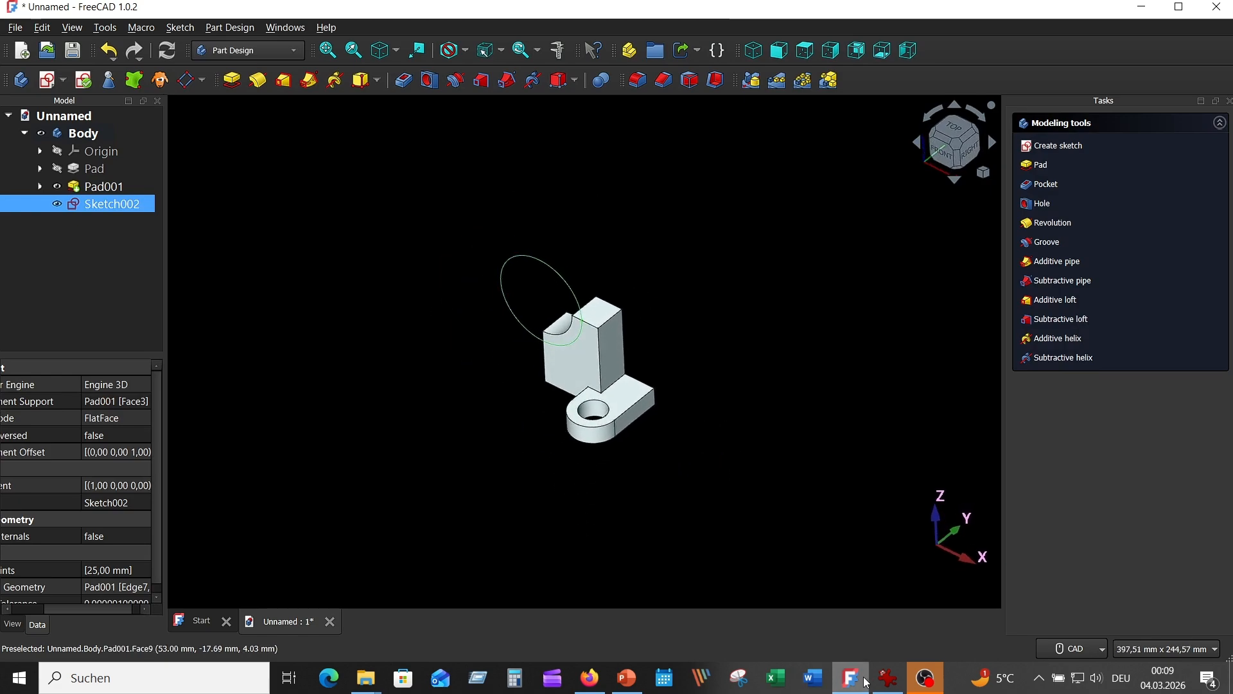
Step: Consult the reference drawing for the recess depth and pocket the circle sketch 13 mm into the upright
left_click(888, 677)
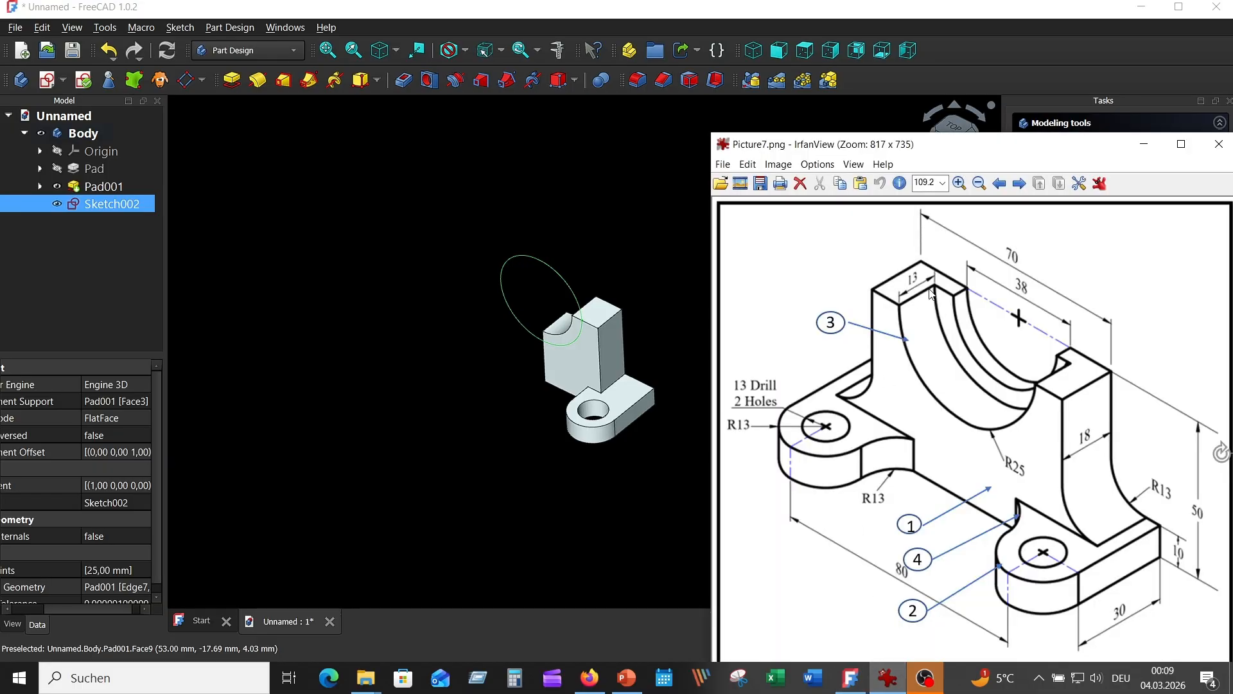
left_click(604, 190)
left_click(118, 201)
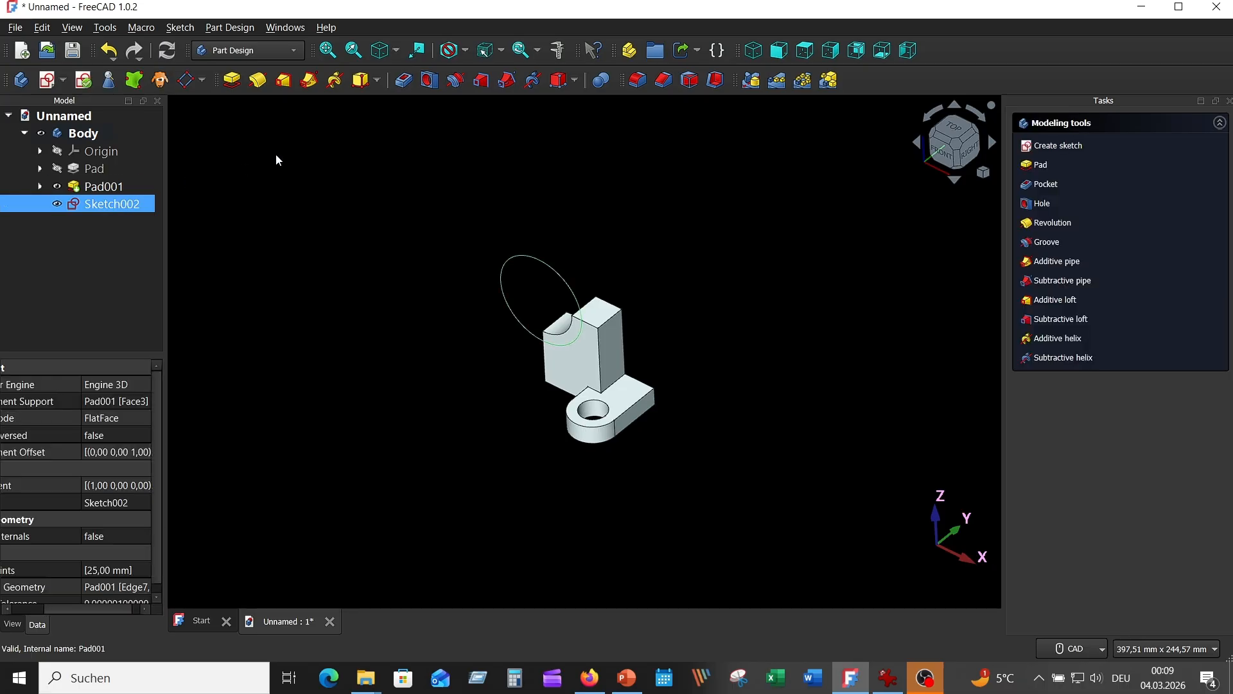
left_click(405, 81)
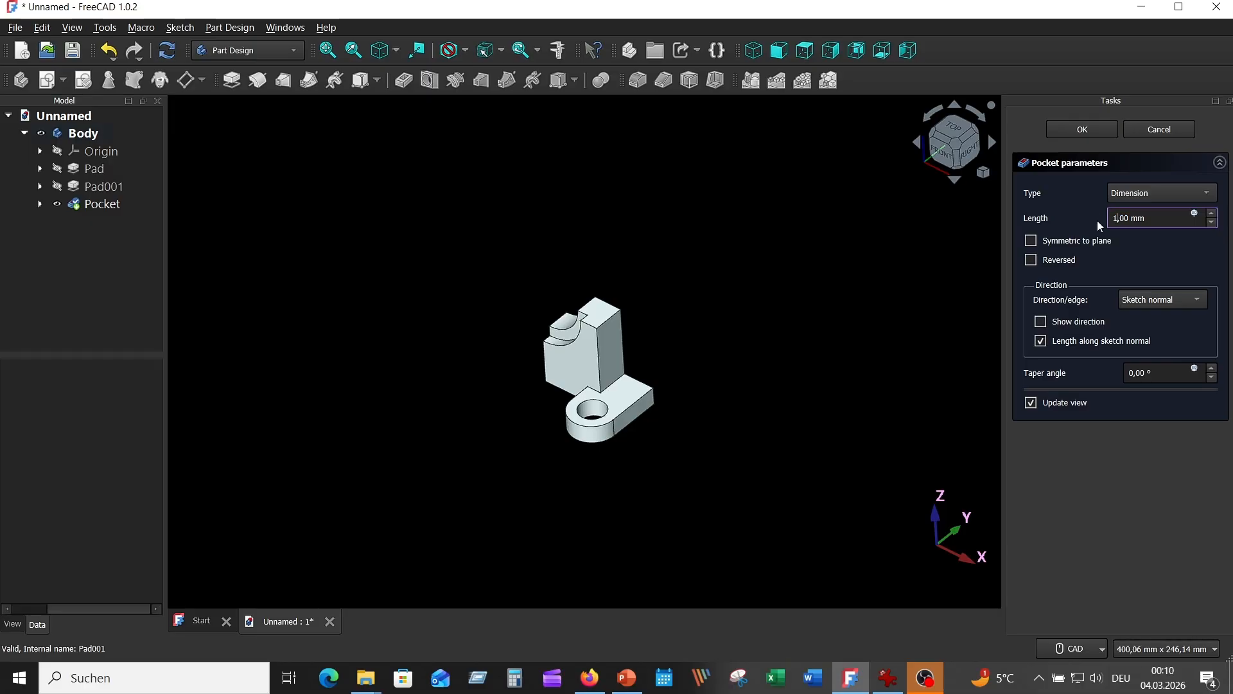
type("13")
key("Return")
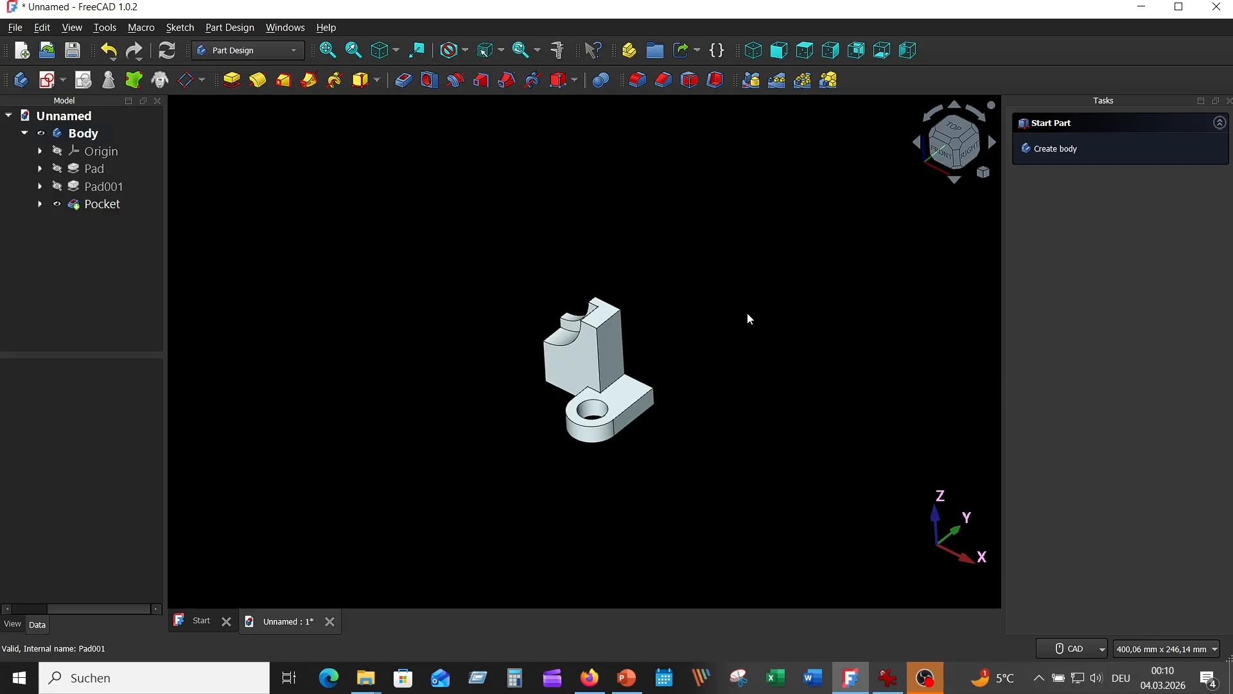
middle_click_drag(738, 311, 741, 303)
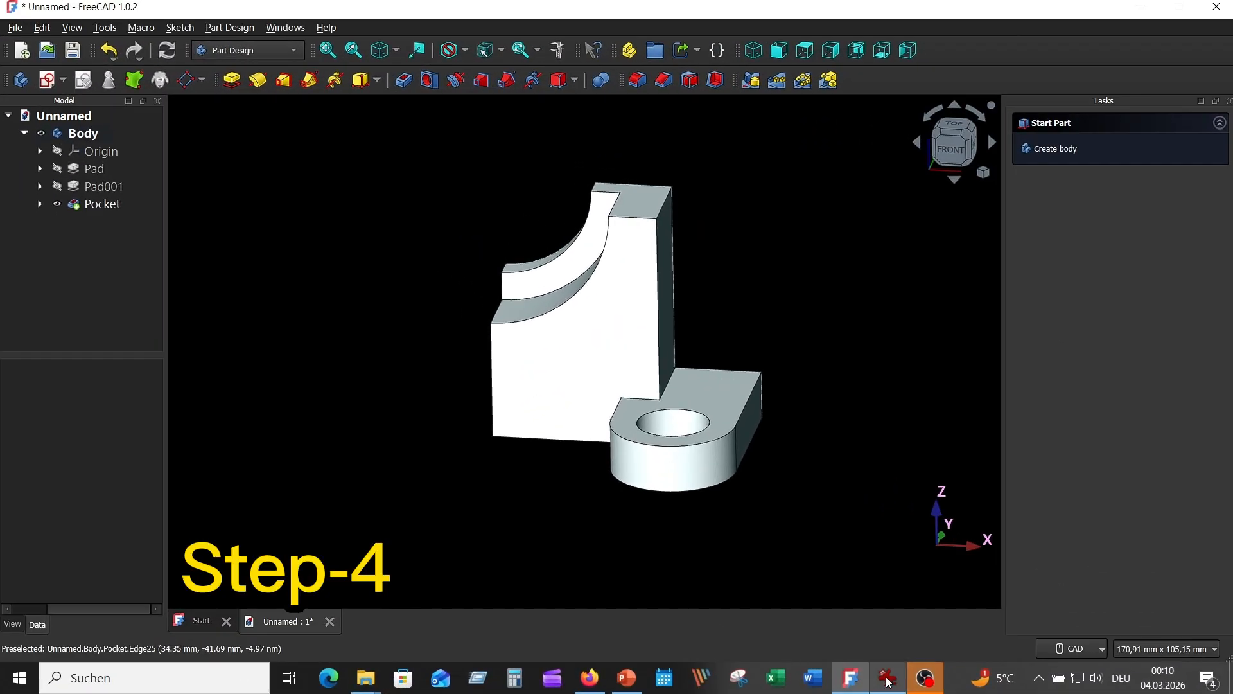
Step: Check the fillet radius in the reference drawing and fillet the edge between the upright's outer face and the lug's top with 13 mm
left_click(888, 679)
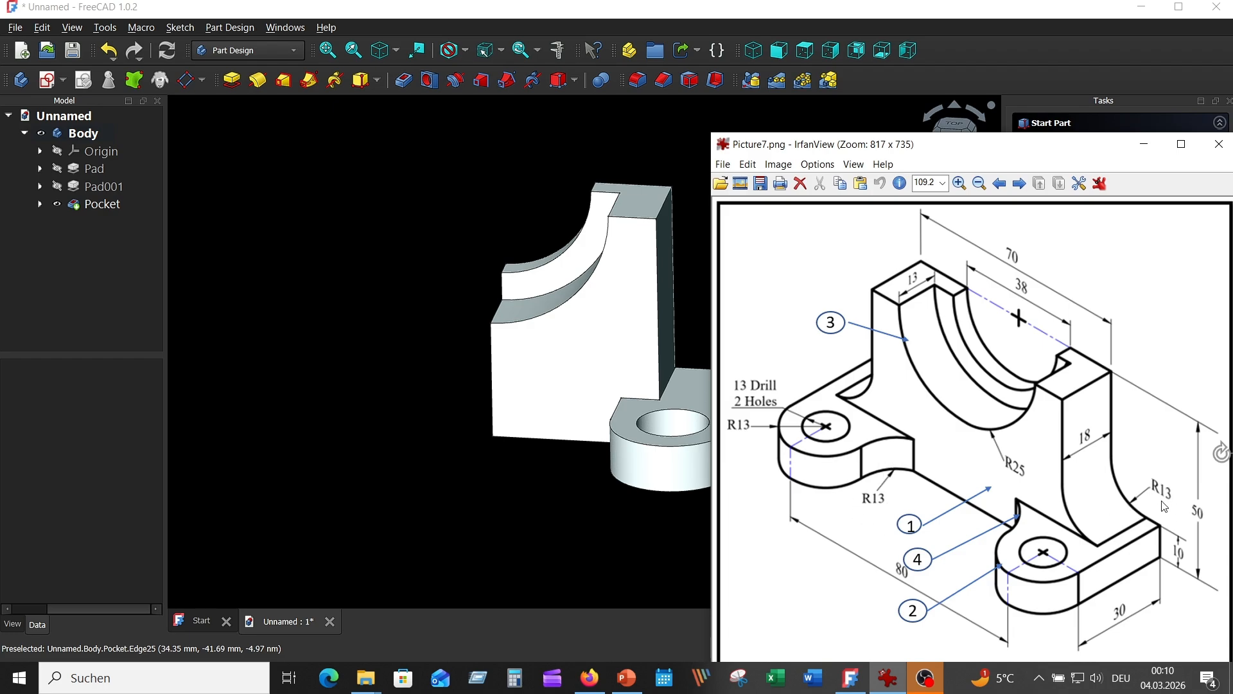
left_click(311, 317)
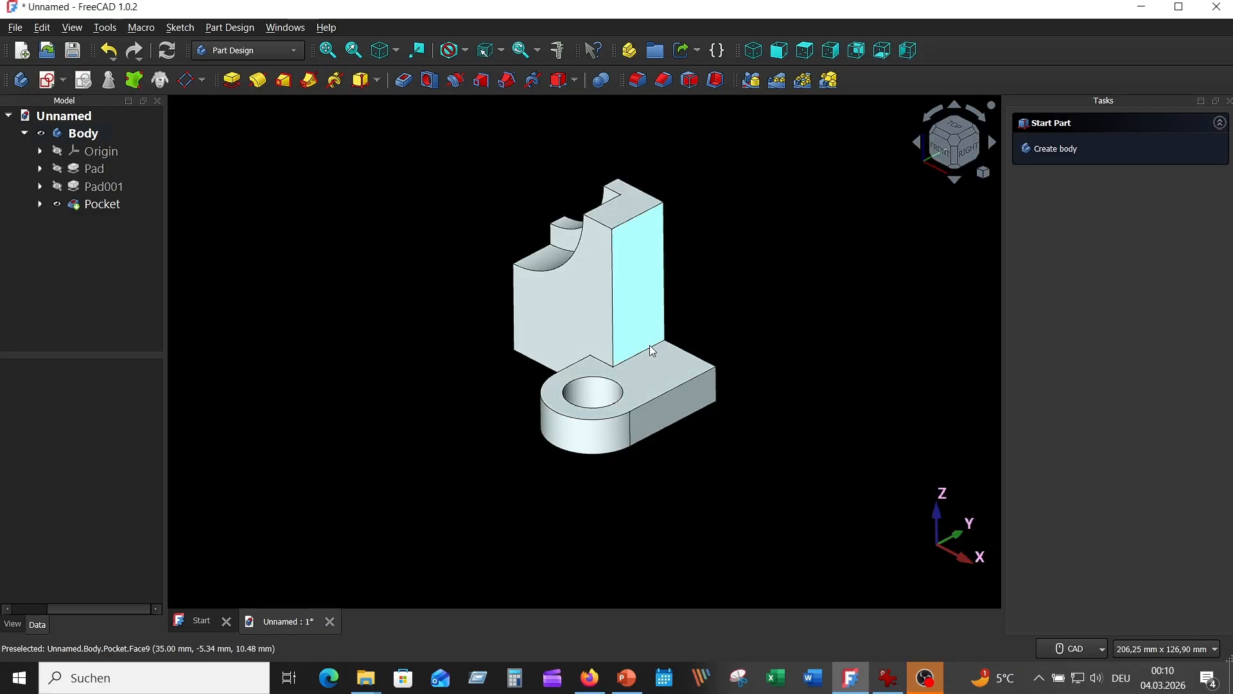
left_click(653, 344)
left_click(726, 339)
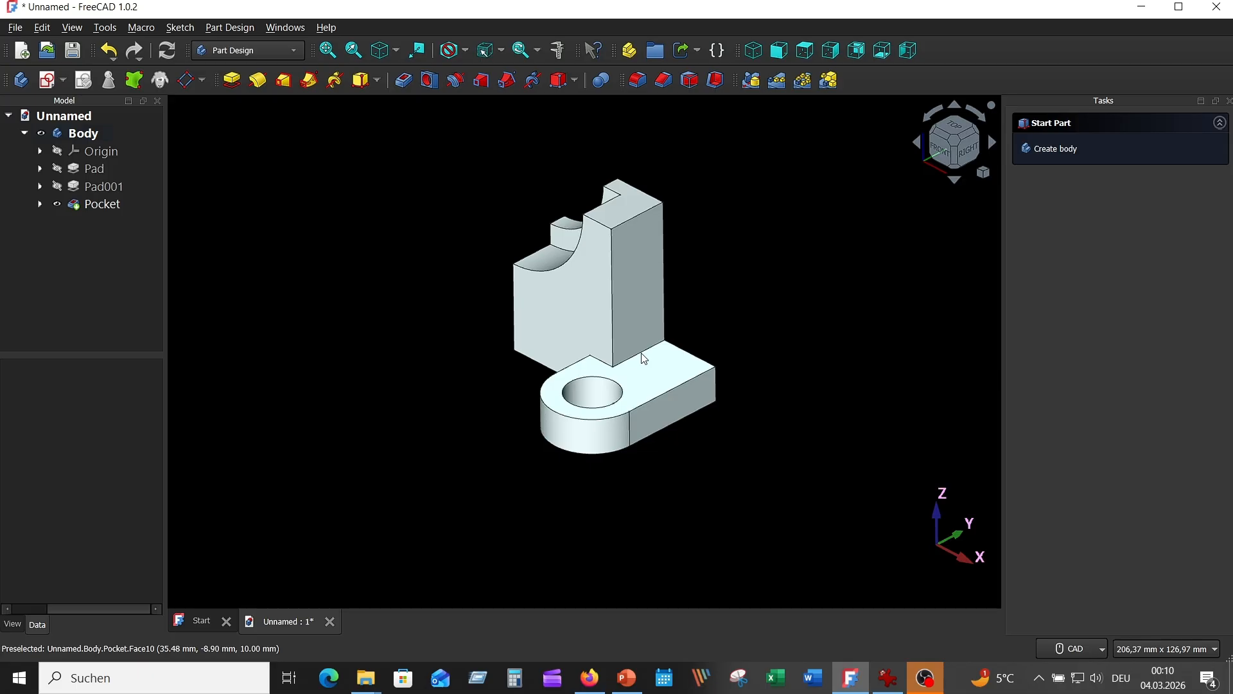
left_click(642, 352)
left_click(638, 79)
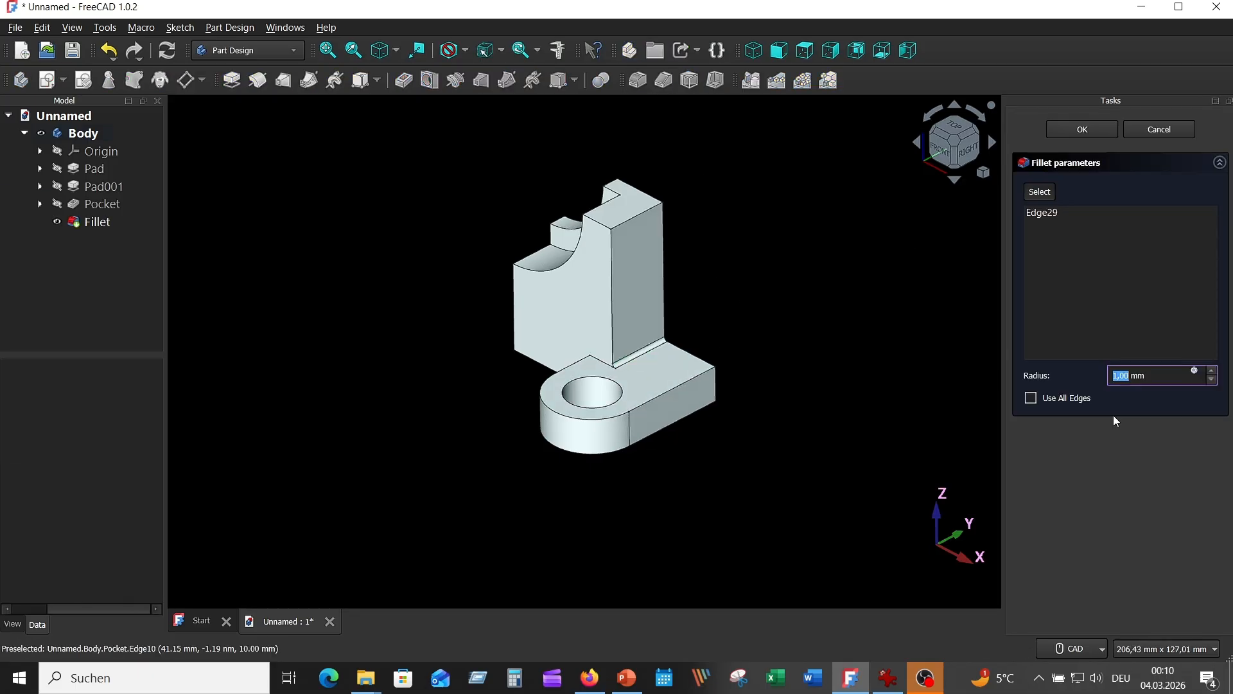
scroll(1213, 377, "up", 12)
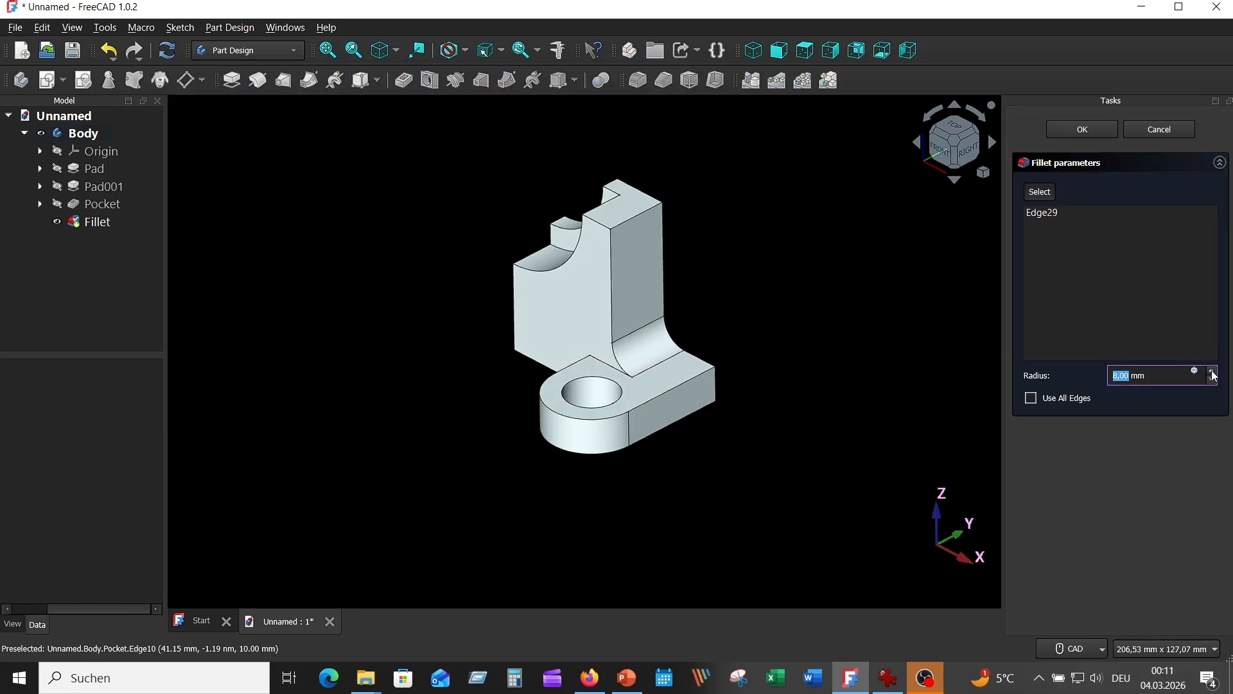
left_click(1204, 329)
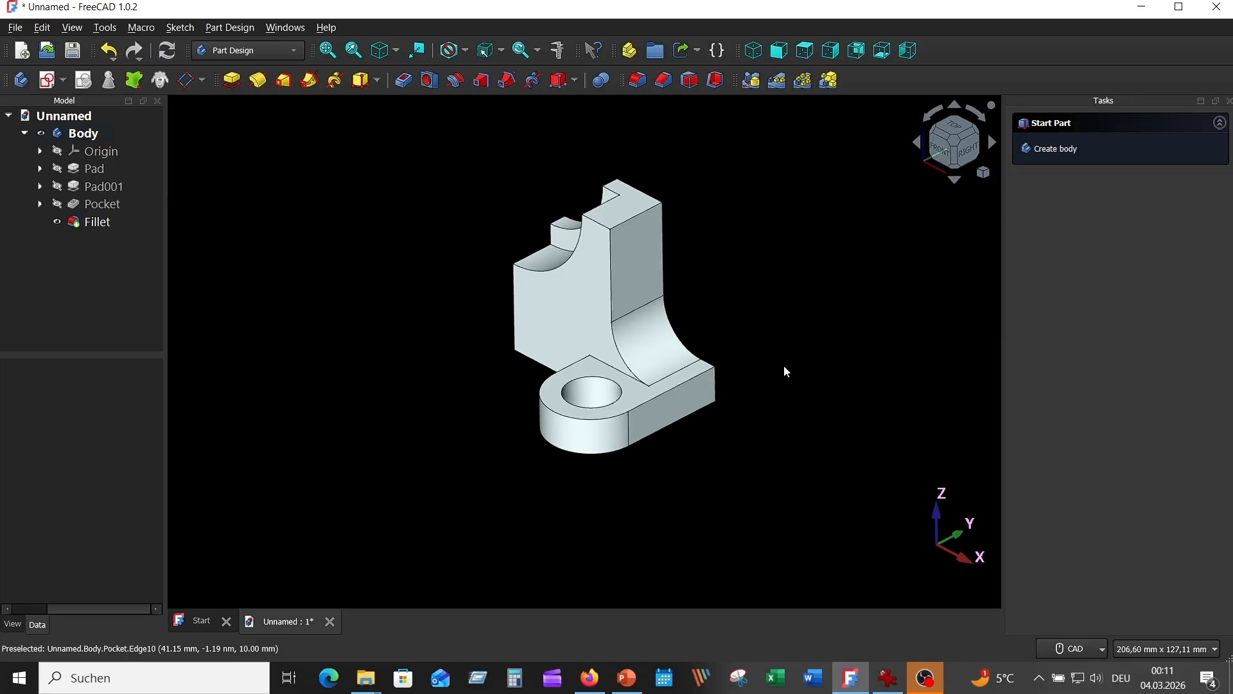
Step: Start a fillet on the vertical edge where the lug meets the upright's front face and try a 12 mm radius
middle_click_drag(784, 365, 713, 417)
left_click(678, 406)
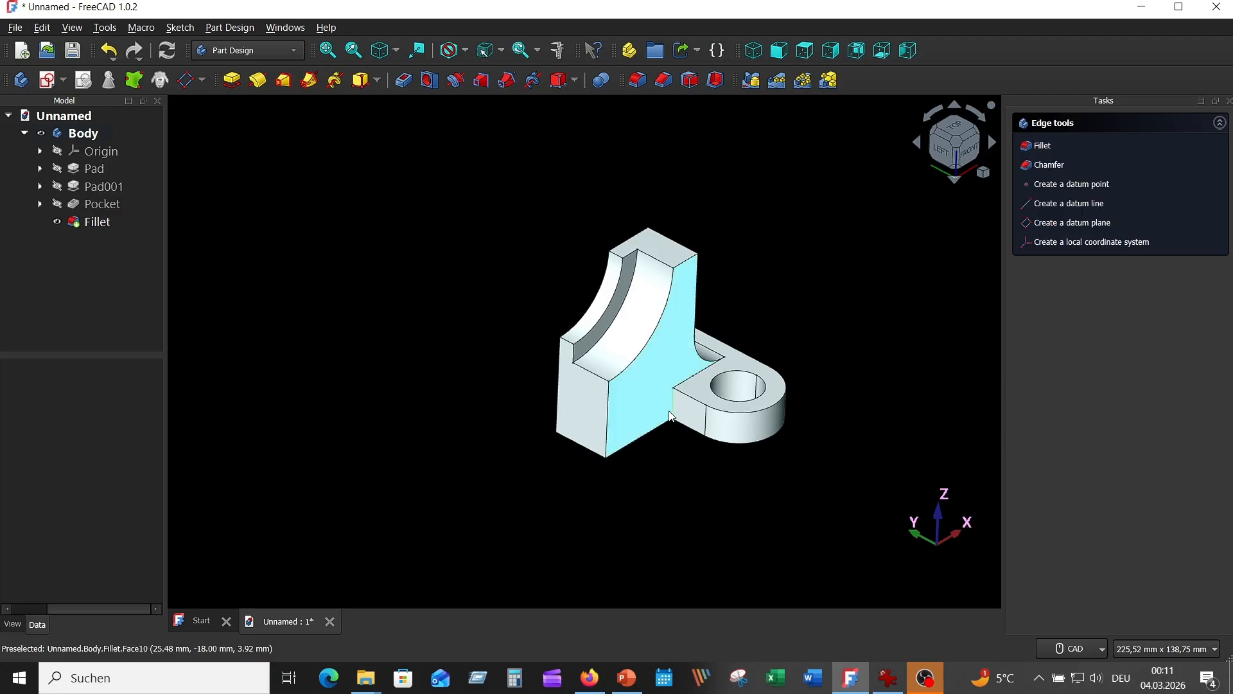
scroll(693, 491, "up", 5)
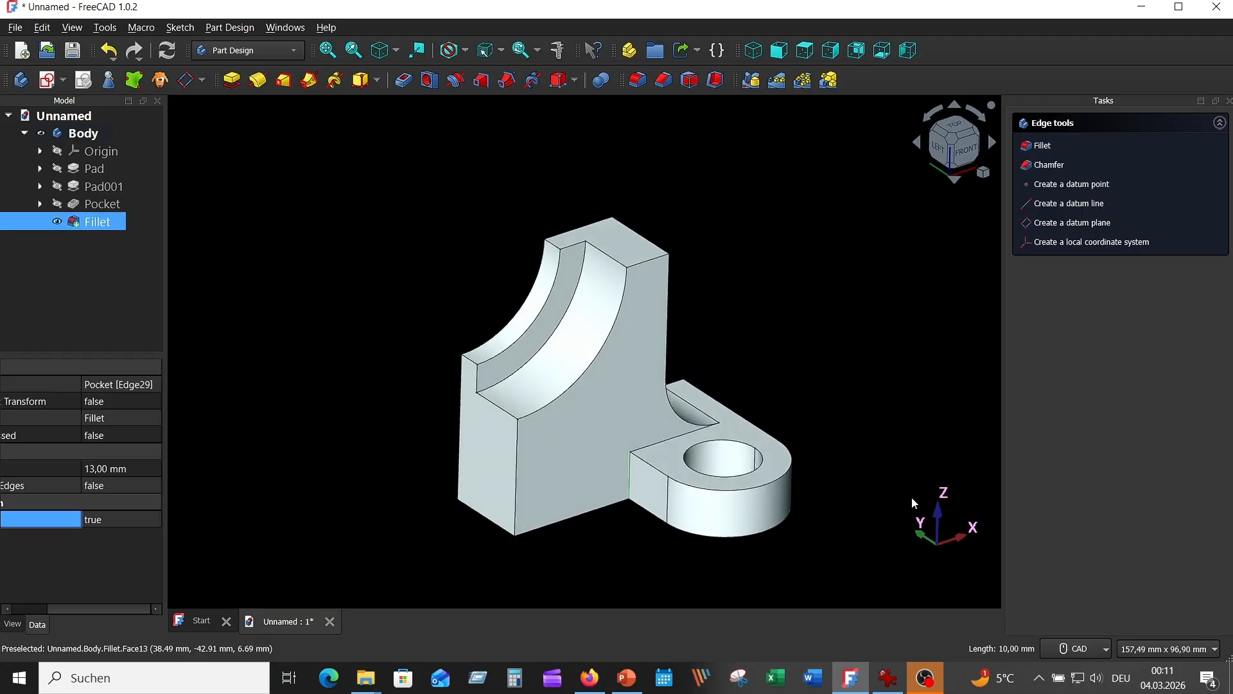
left_click(636, 88)
left_click(1212, 370)
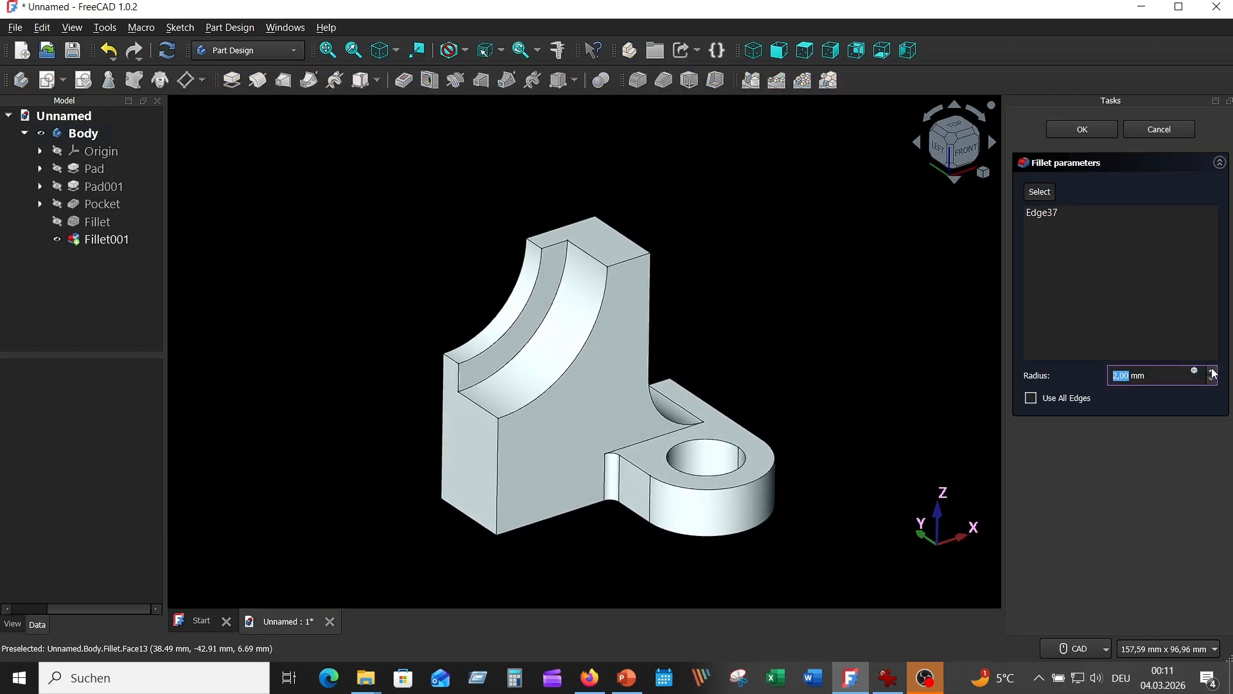
left_click(1212, 371)
left_click(1212, 371)
left_click(1212, 370)
left_click(1212, 371)
left_click(1213, 371)
left_click(1212, 370)
left_click(1212, 370)
left_click(1212, 370)
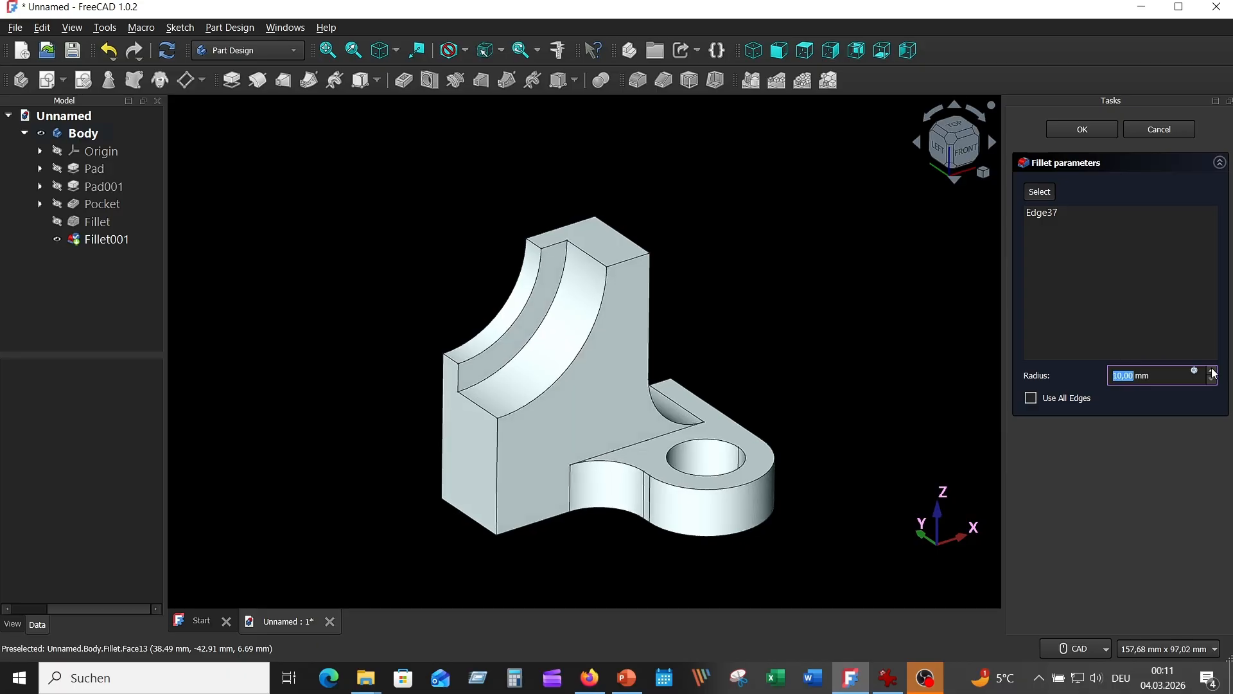
left_click(1212, 370)
left_click(1212, 371)
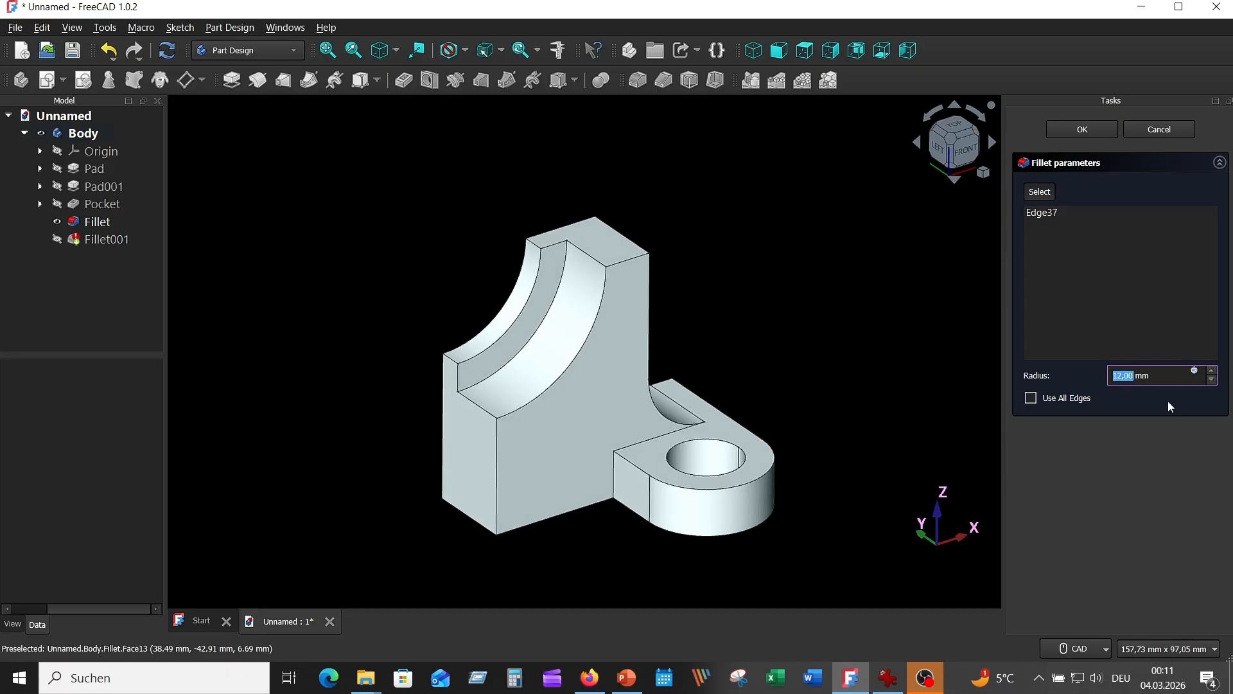
left_click(1160, 129)
Step: Start a measurement on the filleted bracket half and set its mode to Length
left_click(97, 225)
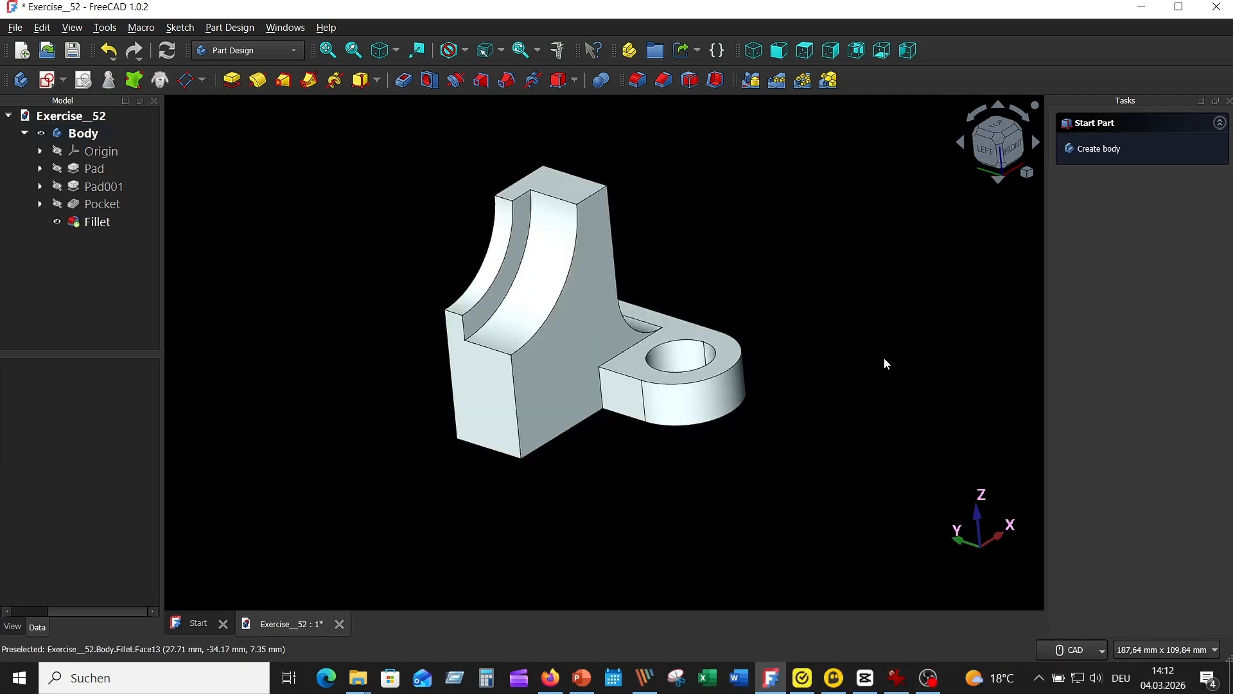
left_click(558, 51)
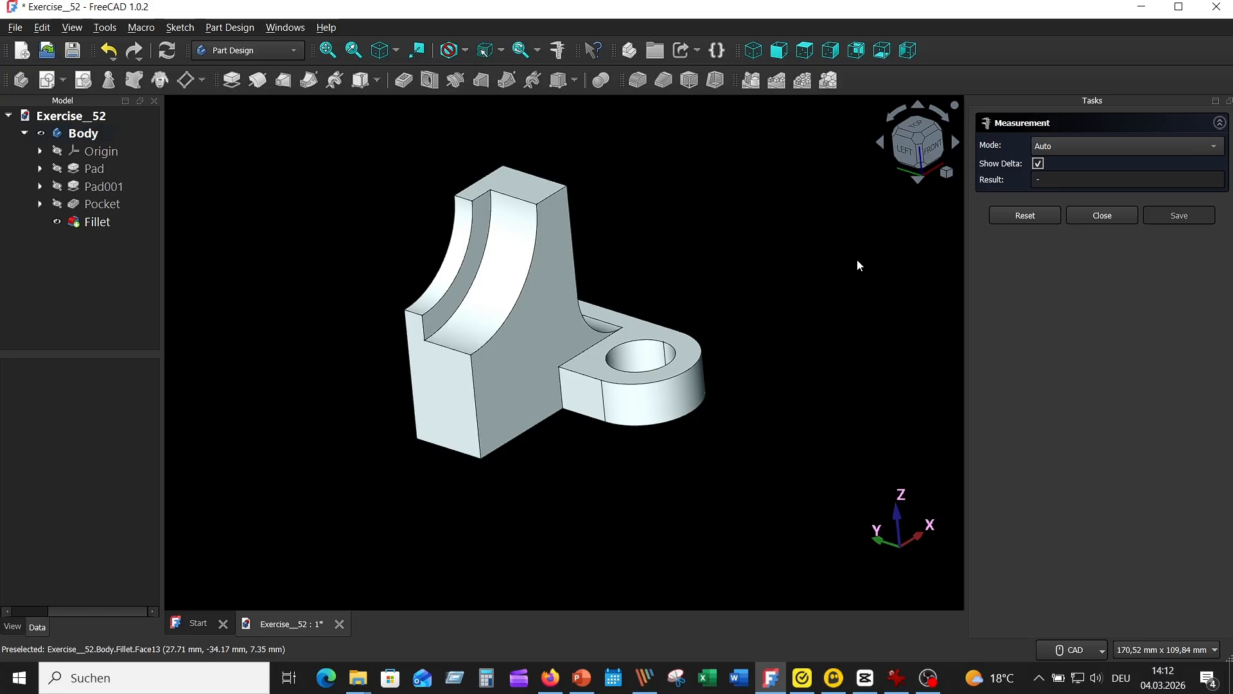
left_click(1081, 146)
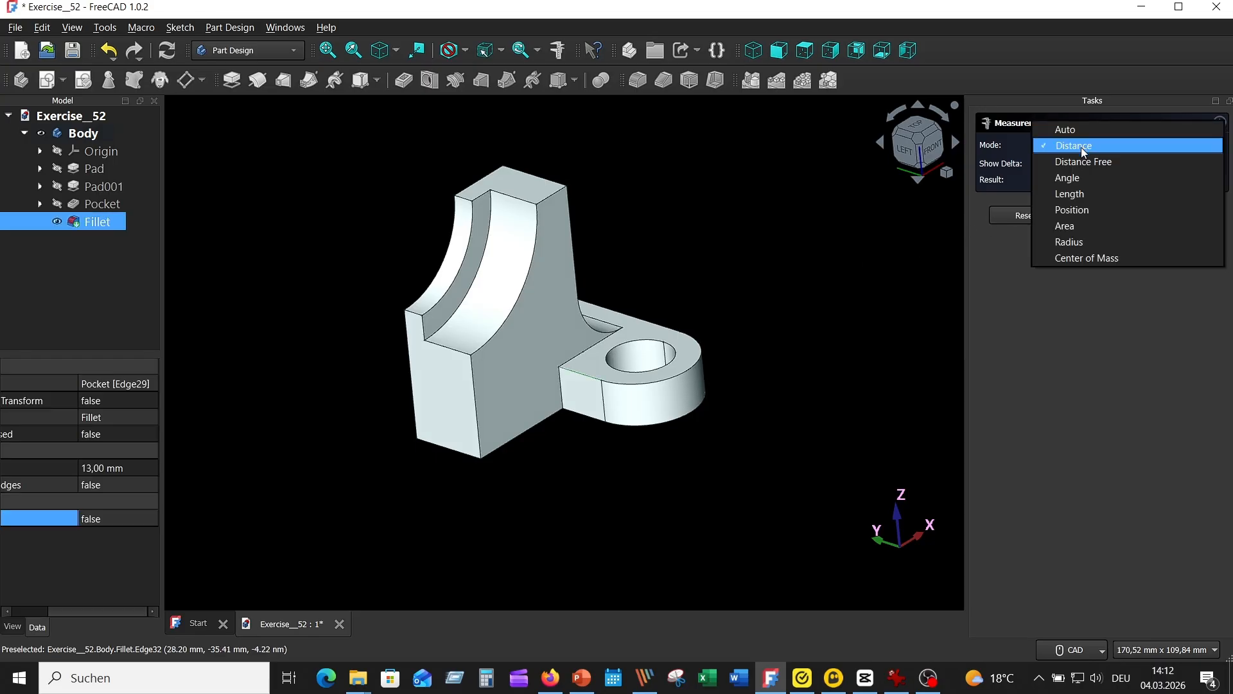
left_click(1072, 194)
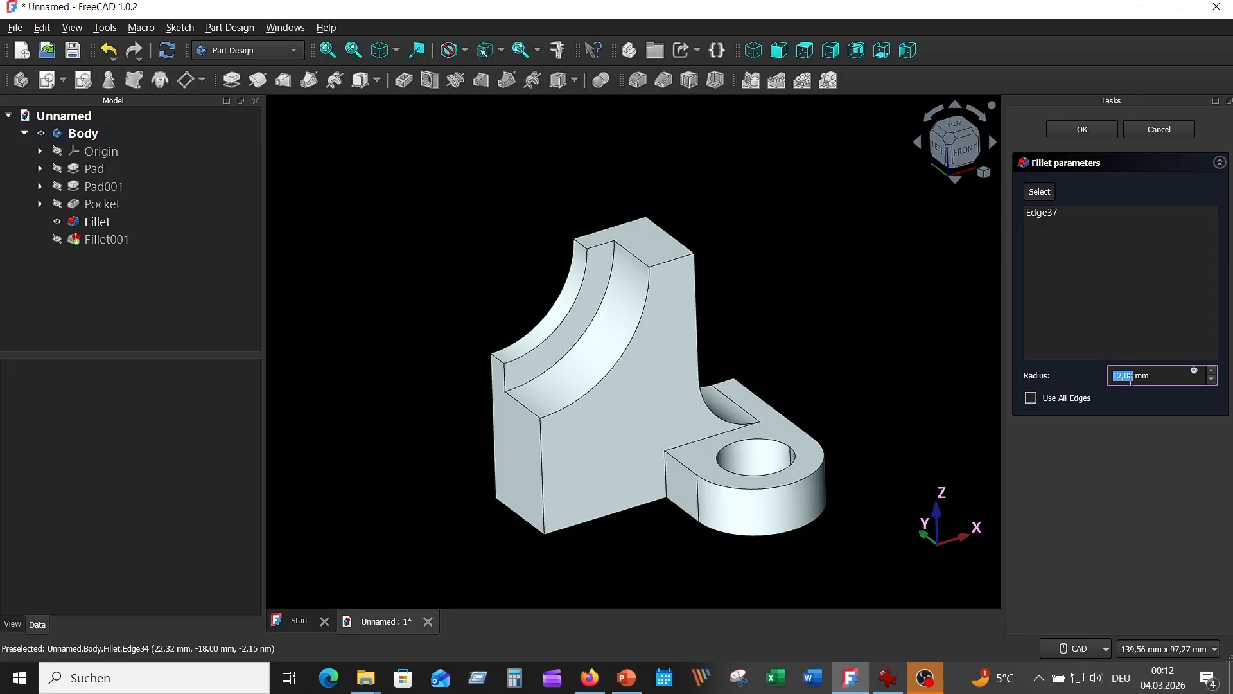
Step: Set the radius of the fillet between the lug and the upright's front face to 11,99 mm and complete it
type("11,")
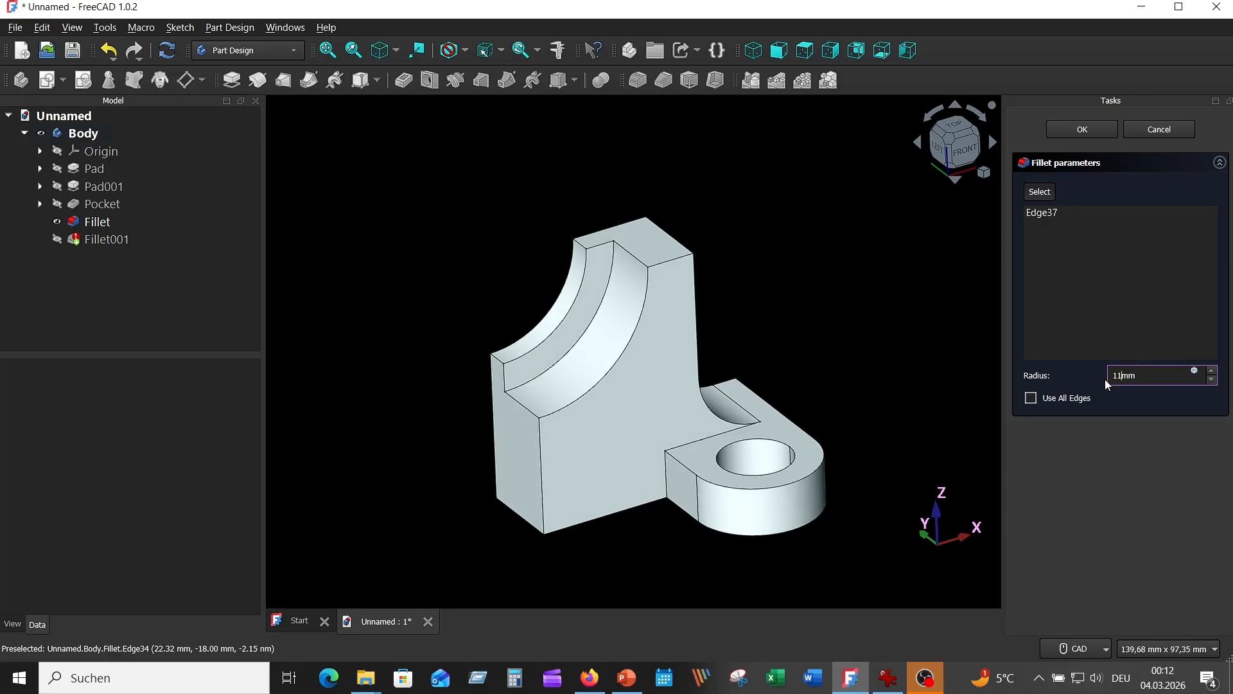
type("99")
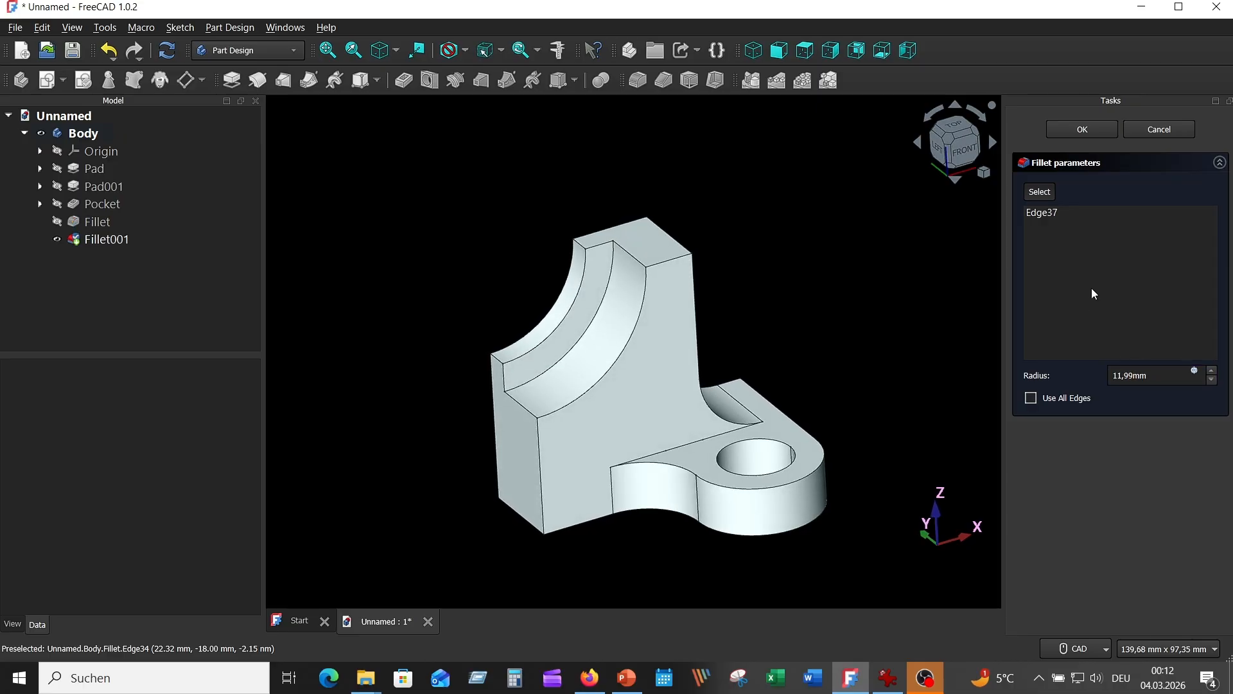
left_click(1106, 133)
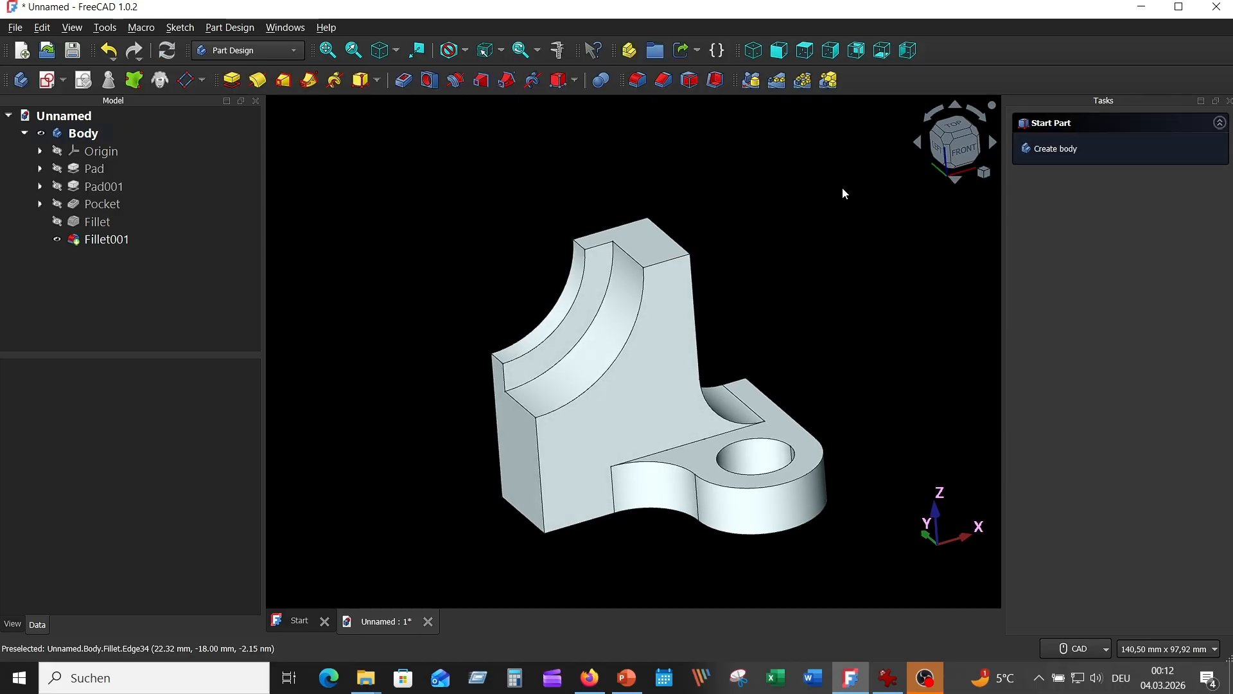
middle_click_drag(842, 187, 818, 201)
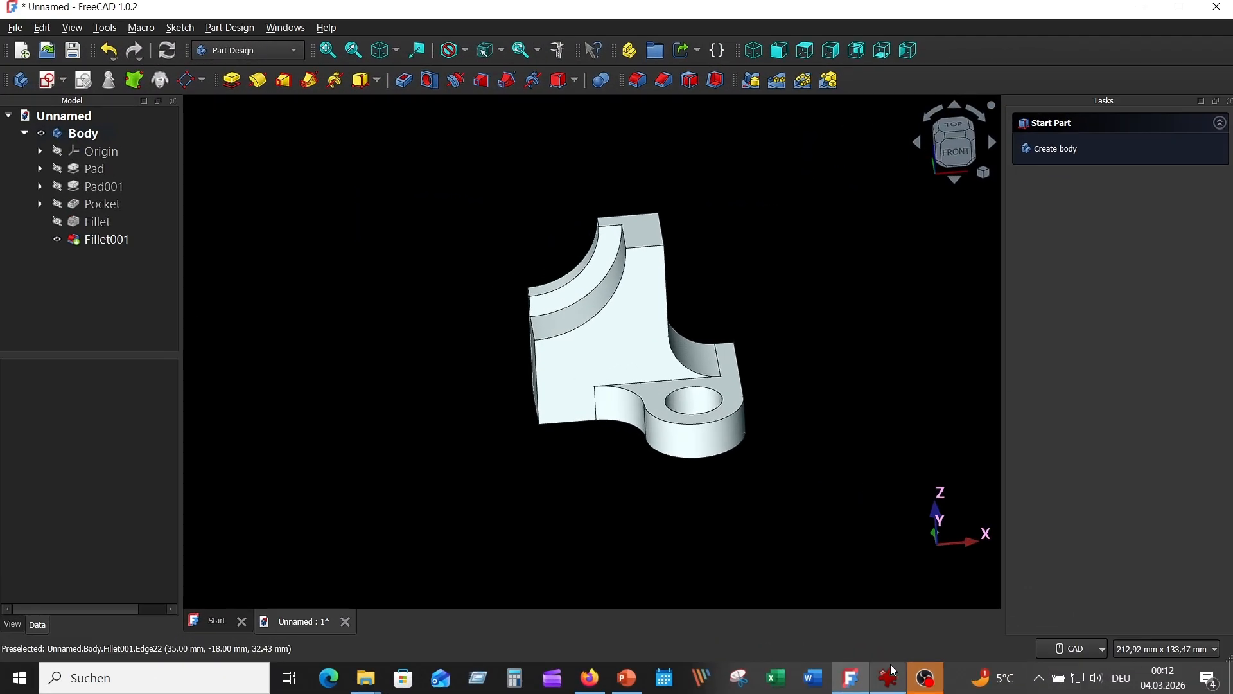
Step: Consult the reference drawing, mirror the whole body about the Base YZ plane and show the complete bracket in isometric view
left_click(889, 678)
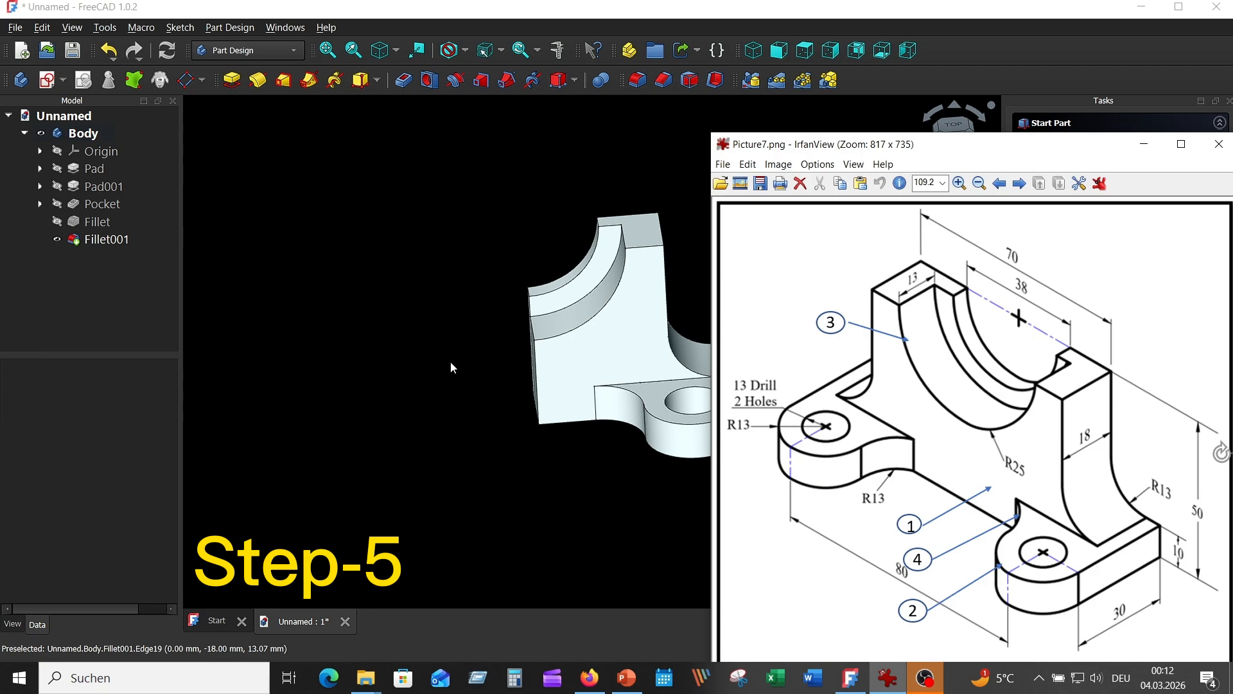
left_click(425, 348)
left_click(84, 133)
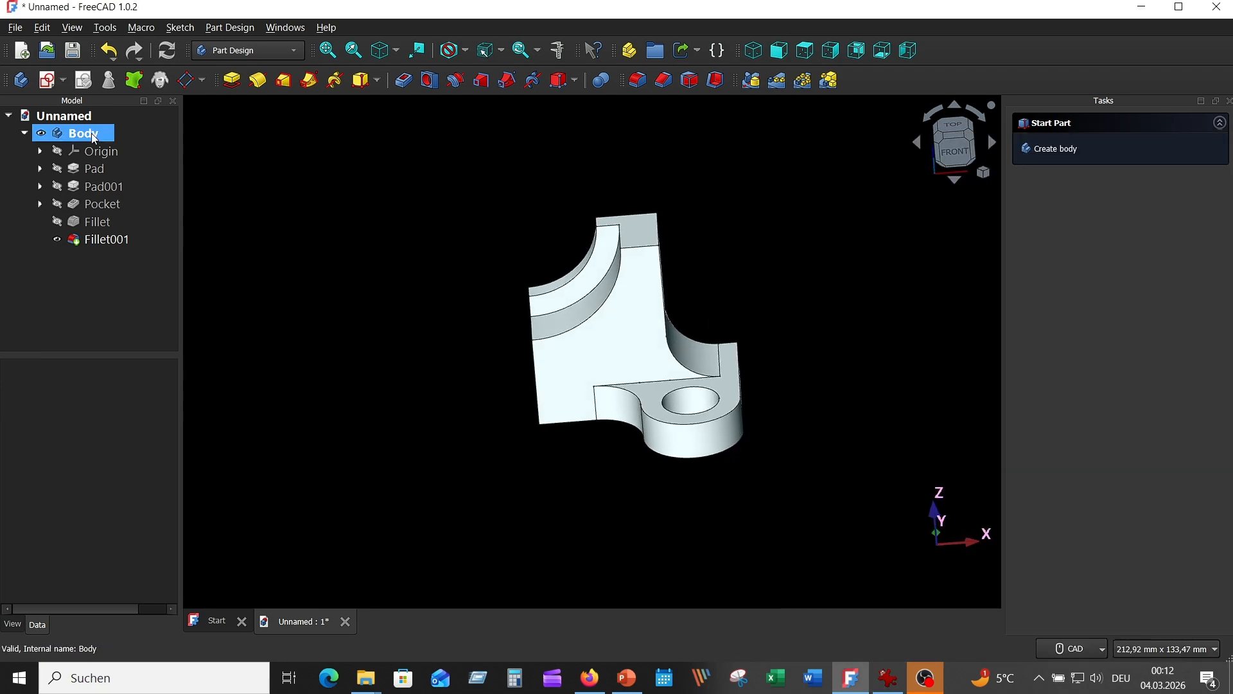
left_click(752, 81)
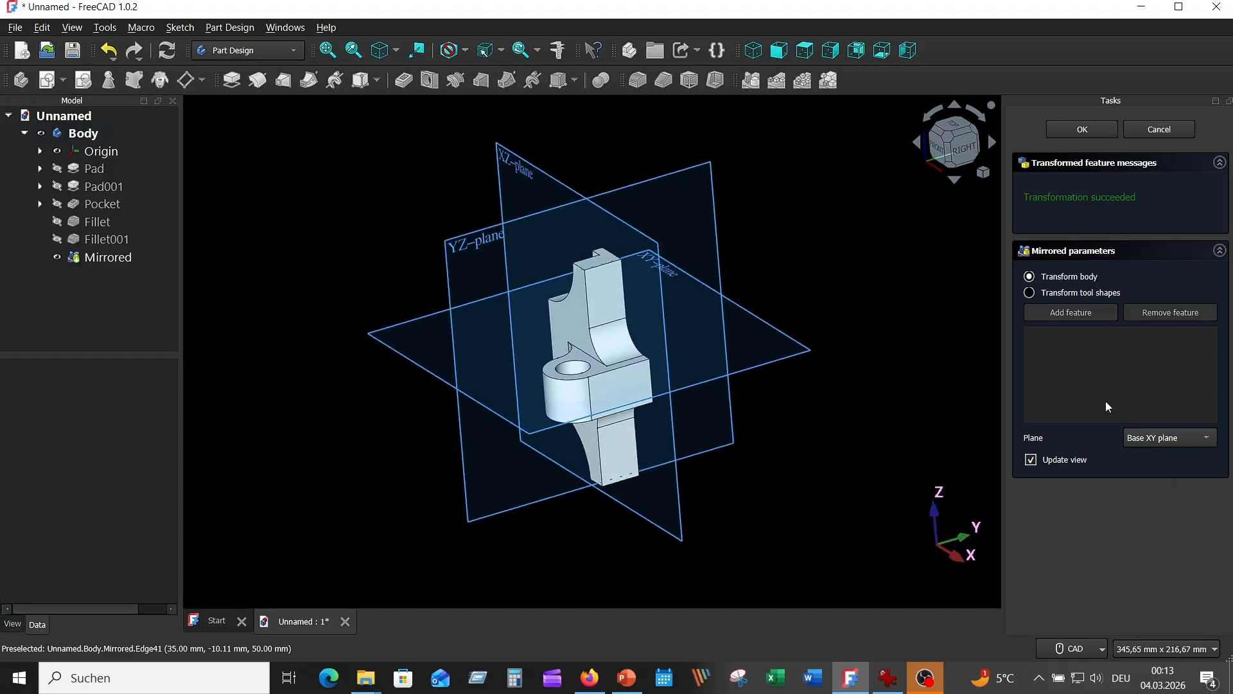
left_click(1163, 437)
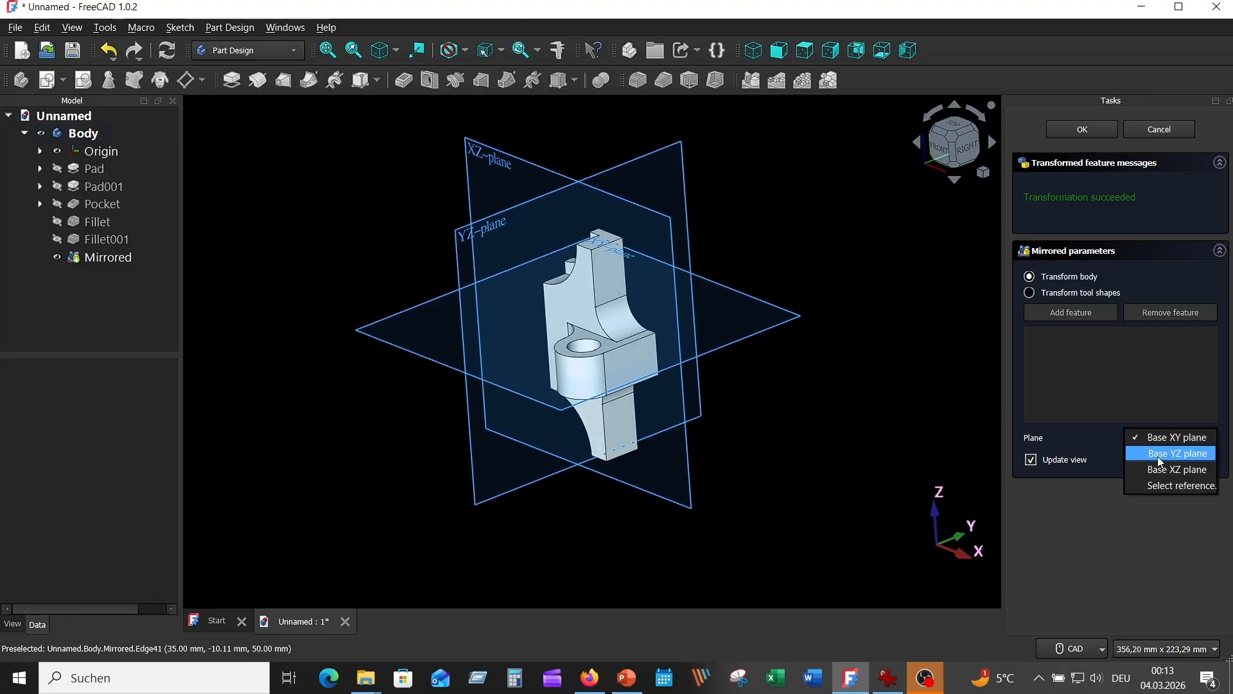
left_click(1165, 453)
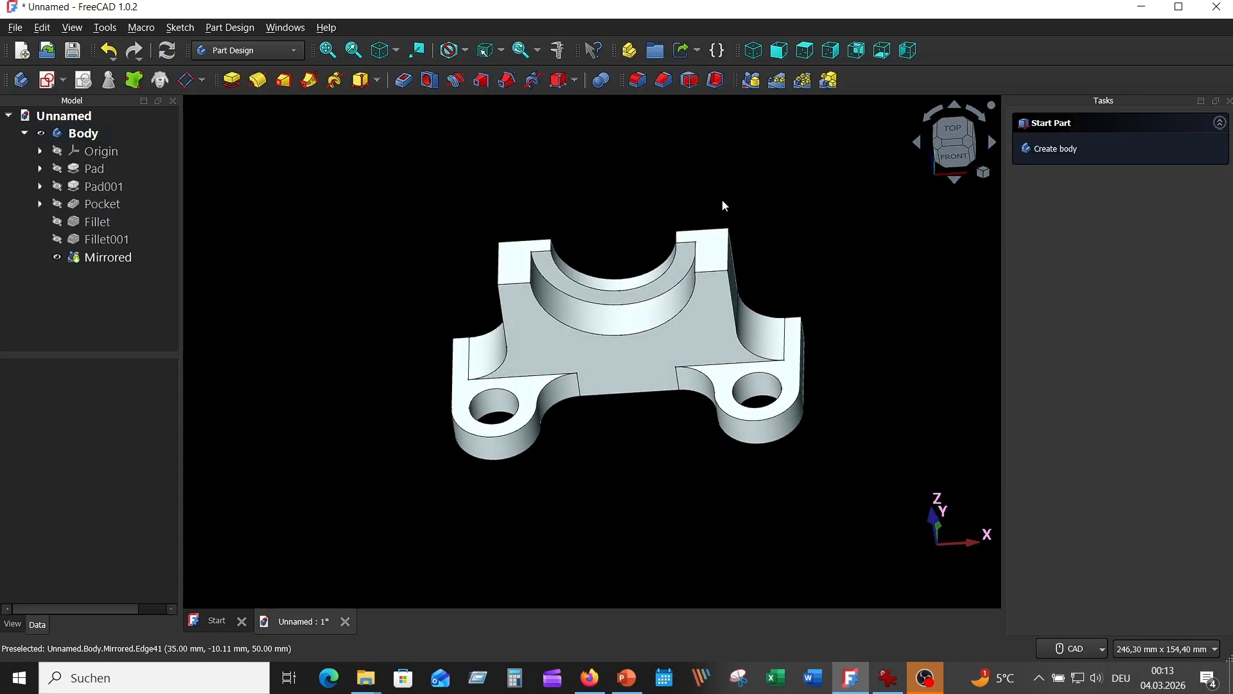
left_click(381, 50)
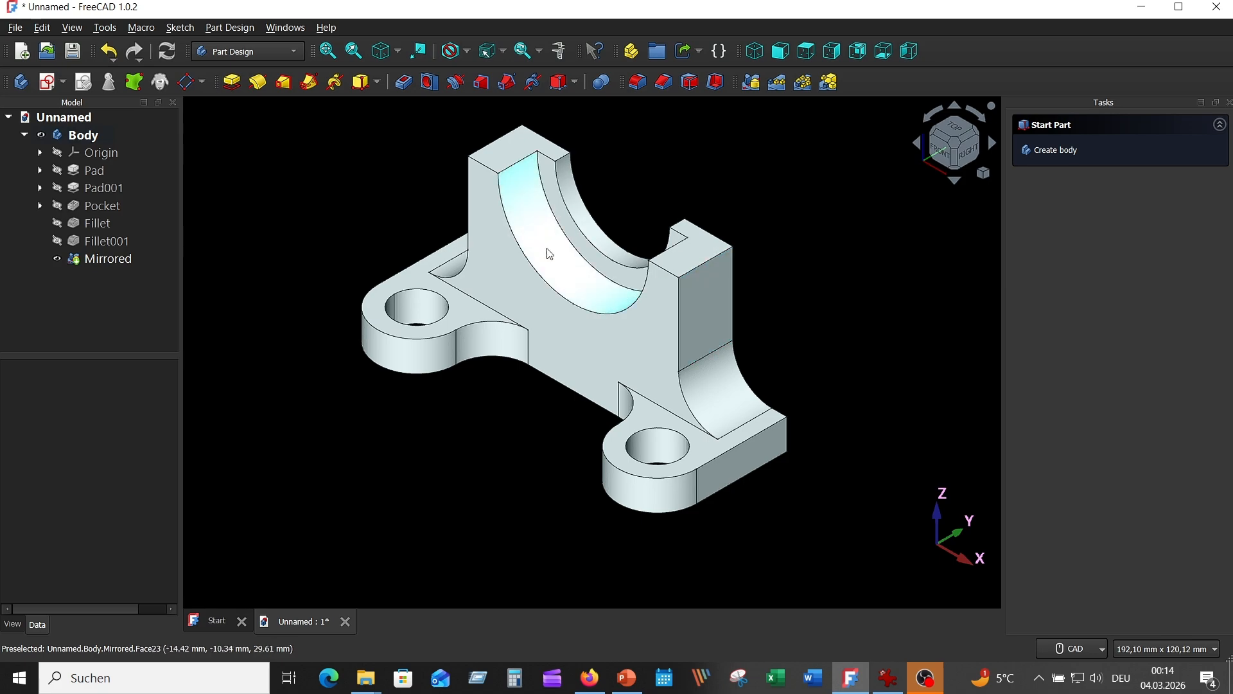
Step: Apply texture mapping to the bracket with "Brushed Metal Texture, Grey.PNG" from the Texturen folder and enable Environment mapping
left_click(72, 28)
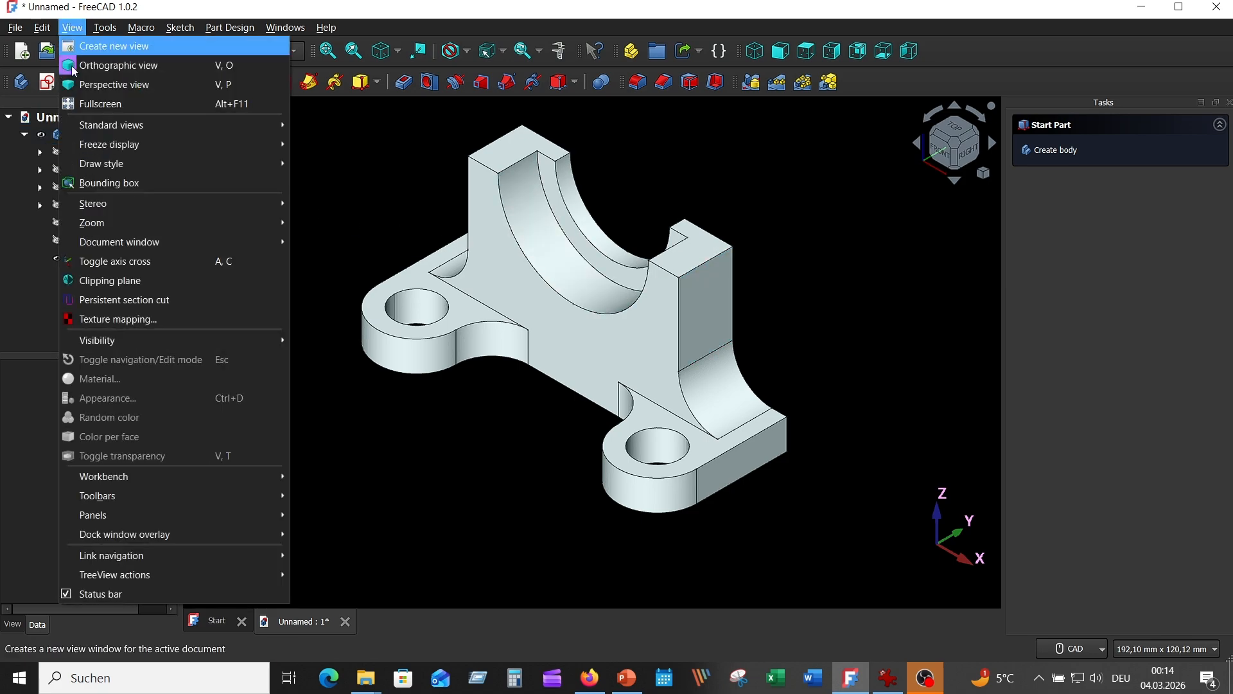
left_click(127, 323)
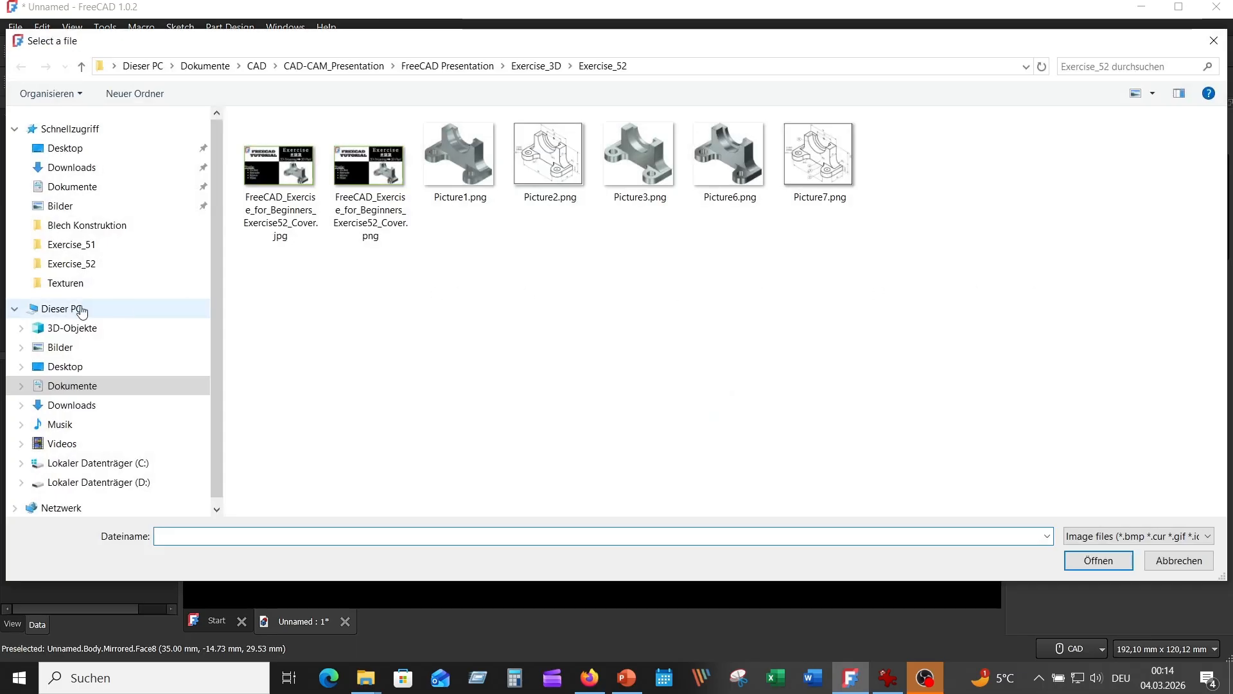
left_click(67, 283)
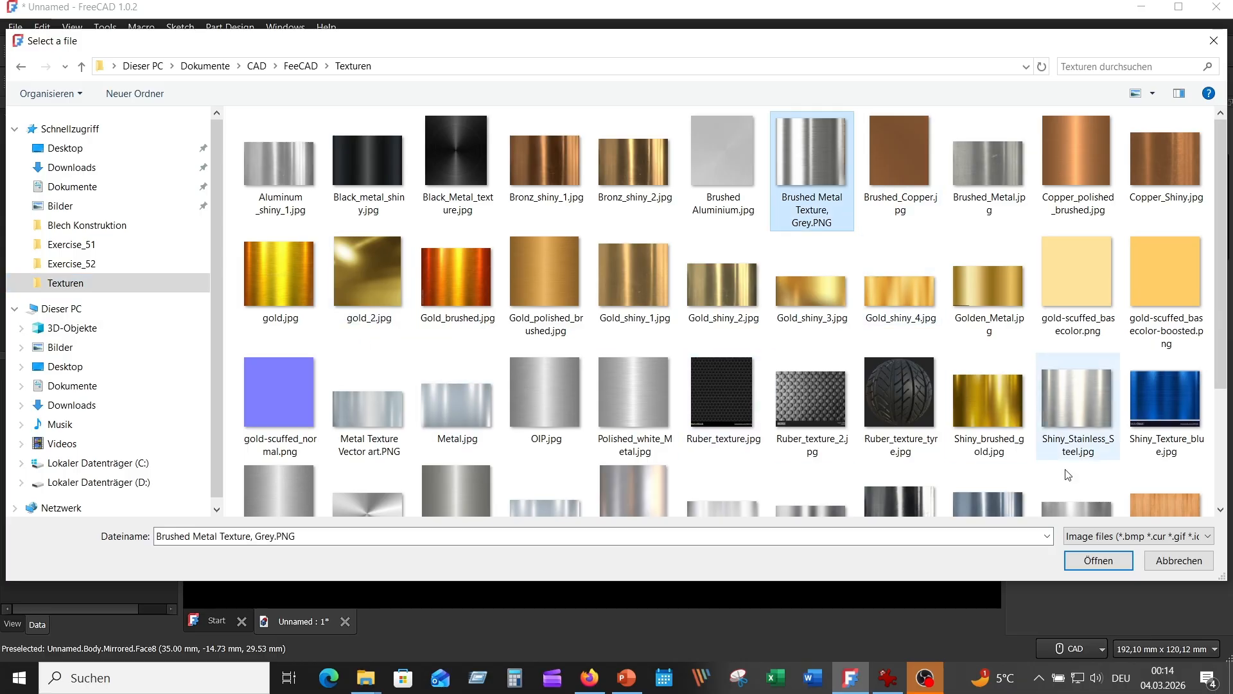
left_click(1097, 561)
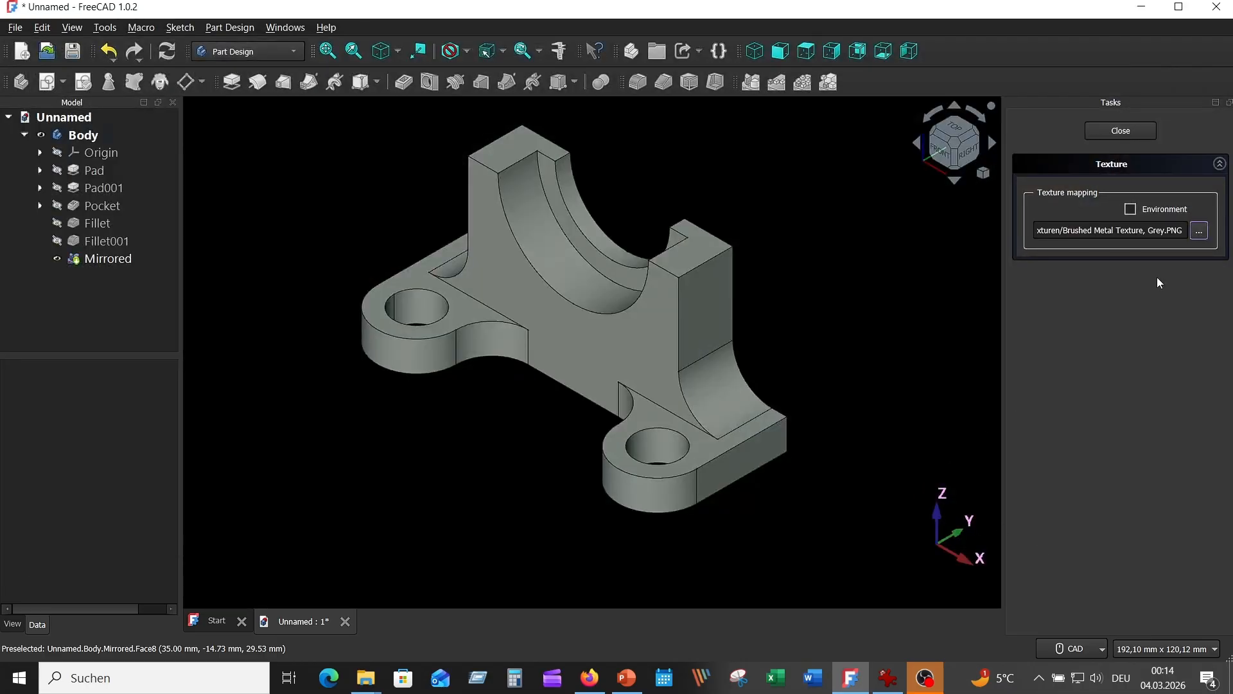
left_click(1131, 209)
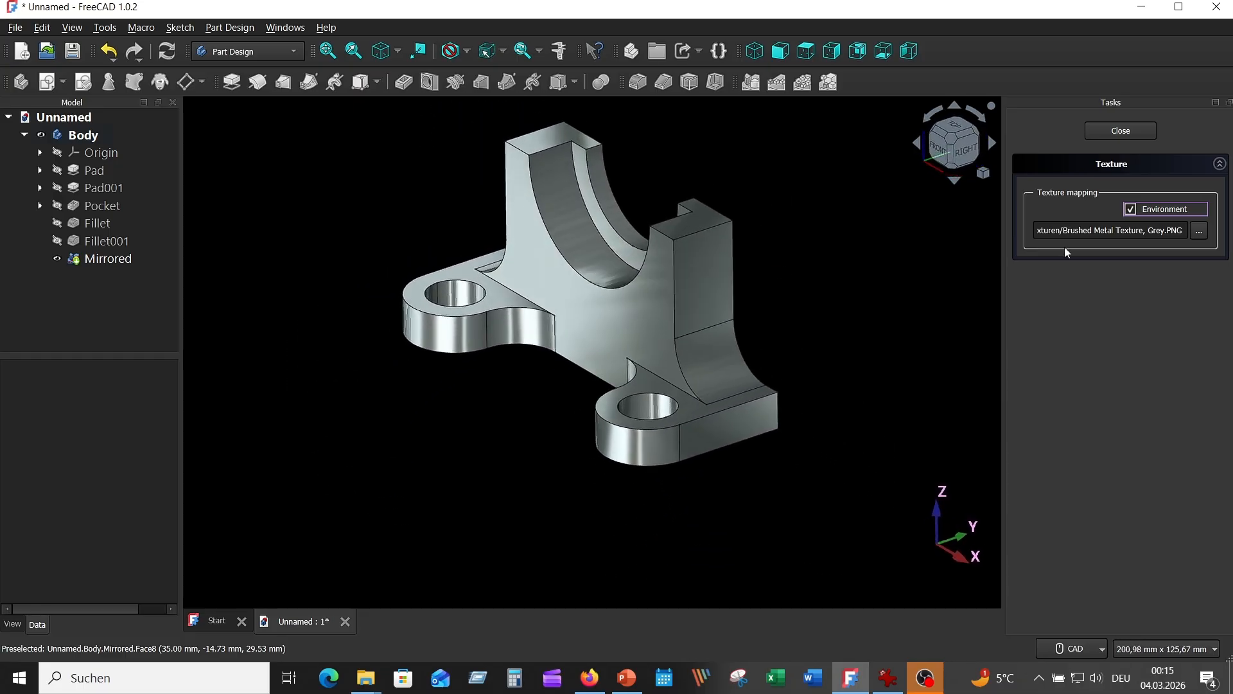
Step: Replace the bracket's mapped texture with Copper_polished_brushed.jpg and inspect the model
left_click(1198, 230)
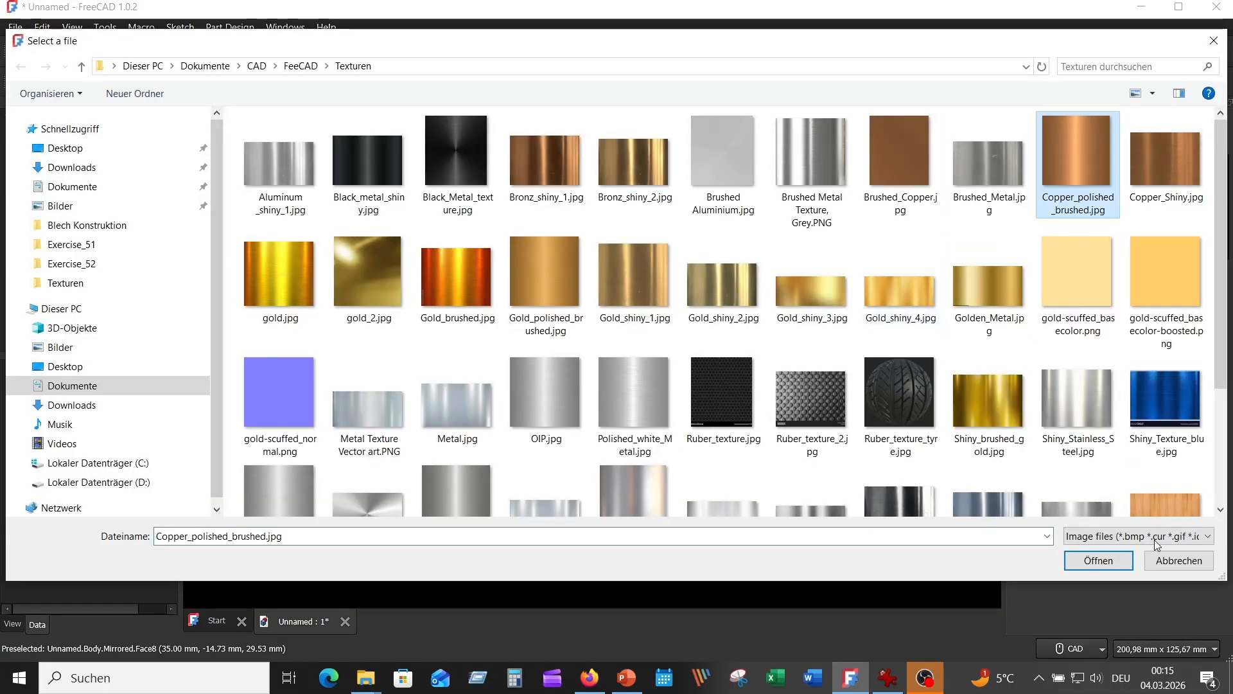
left_click(1090, 562)
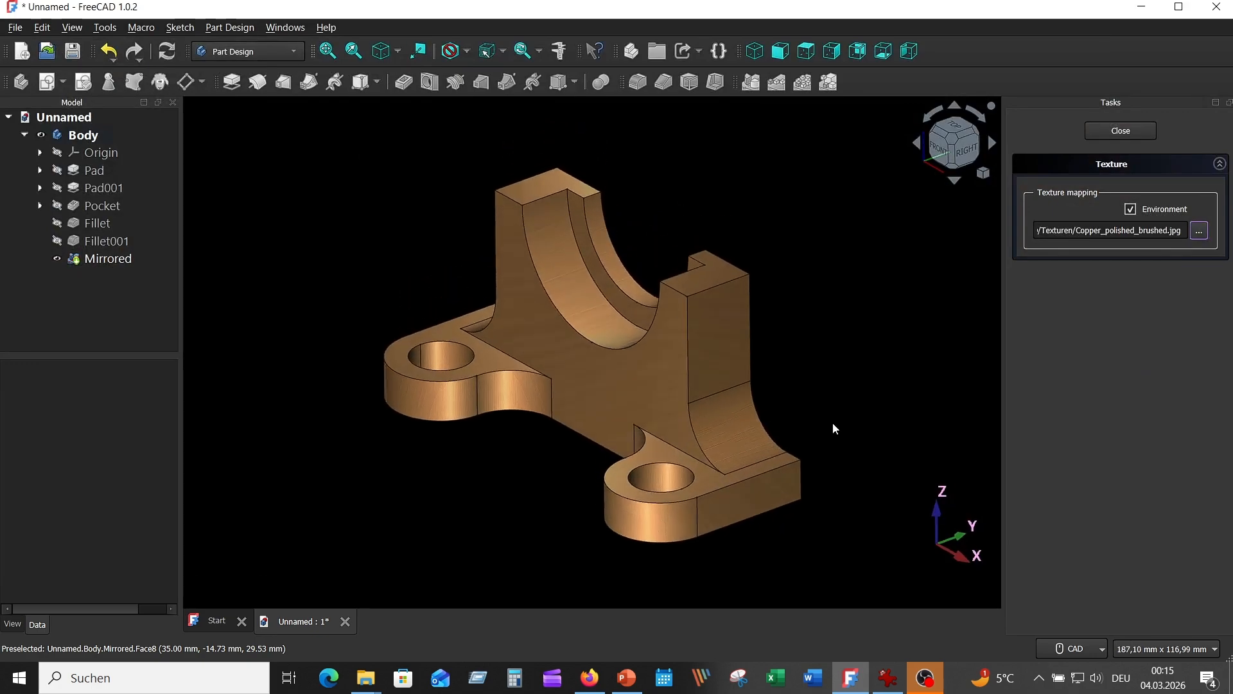
scroll(832, 422, "up", 5)
scroll(833, 423, "down", 3)
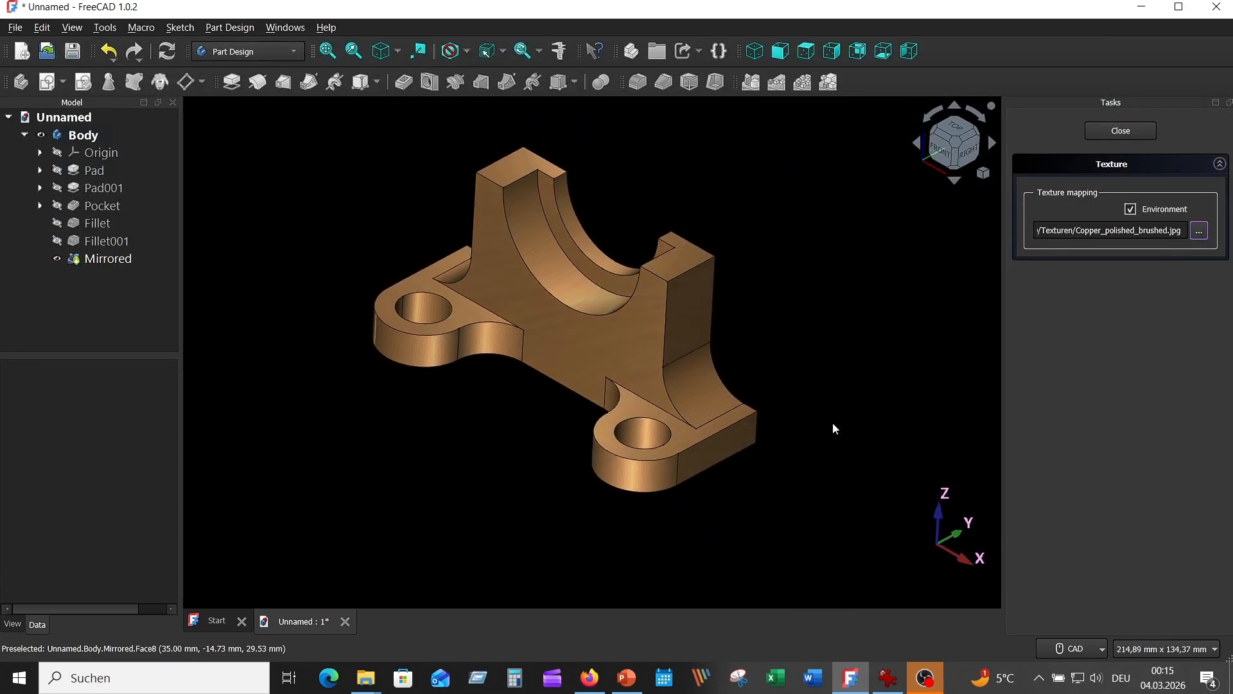